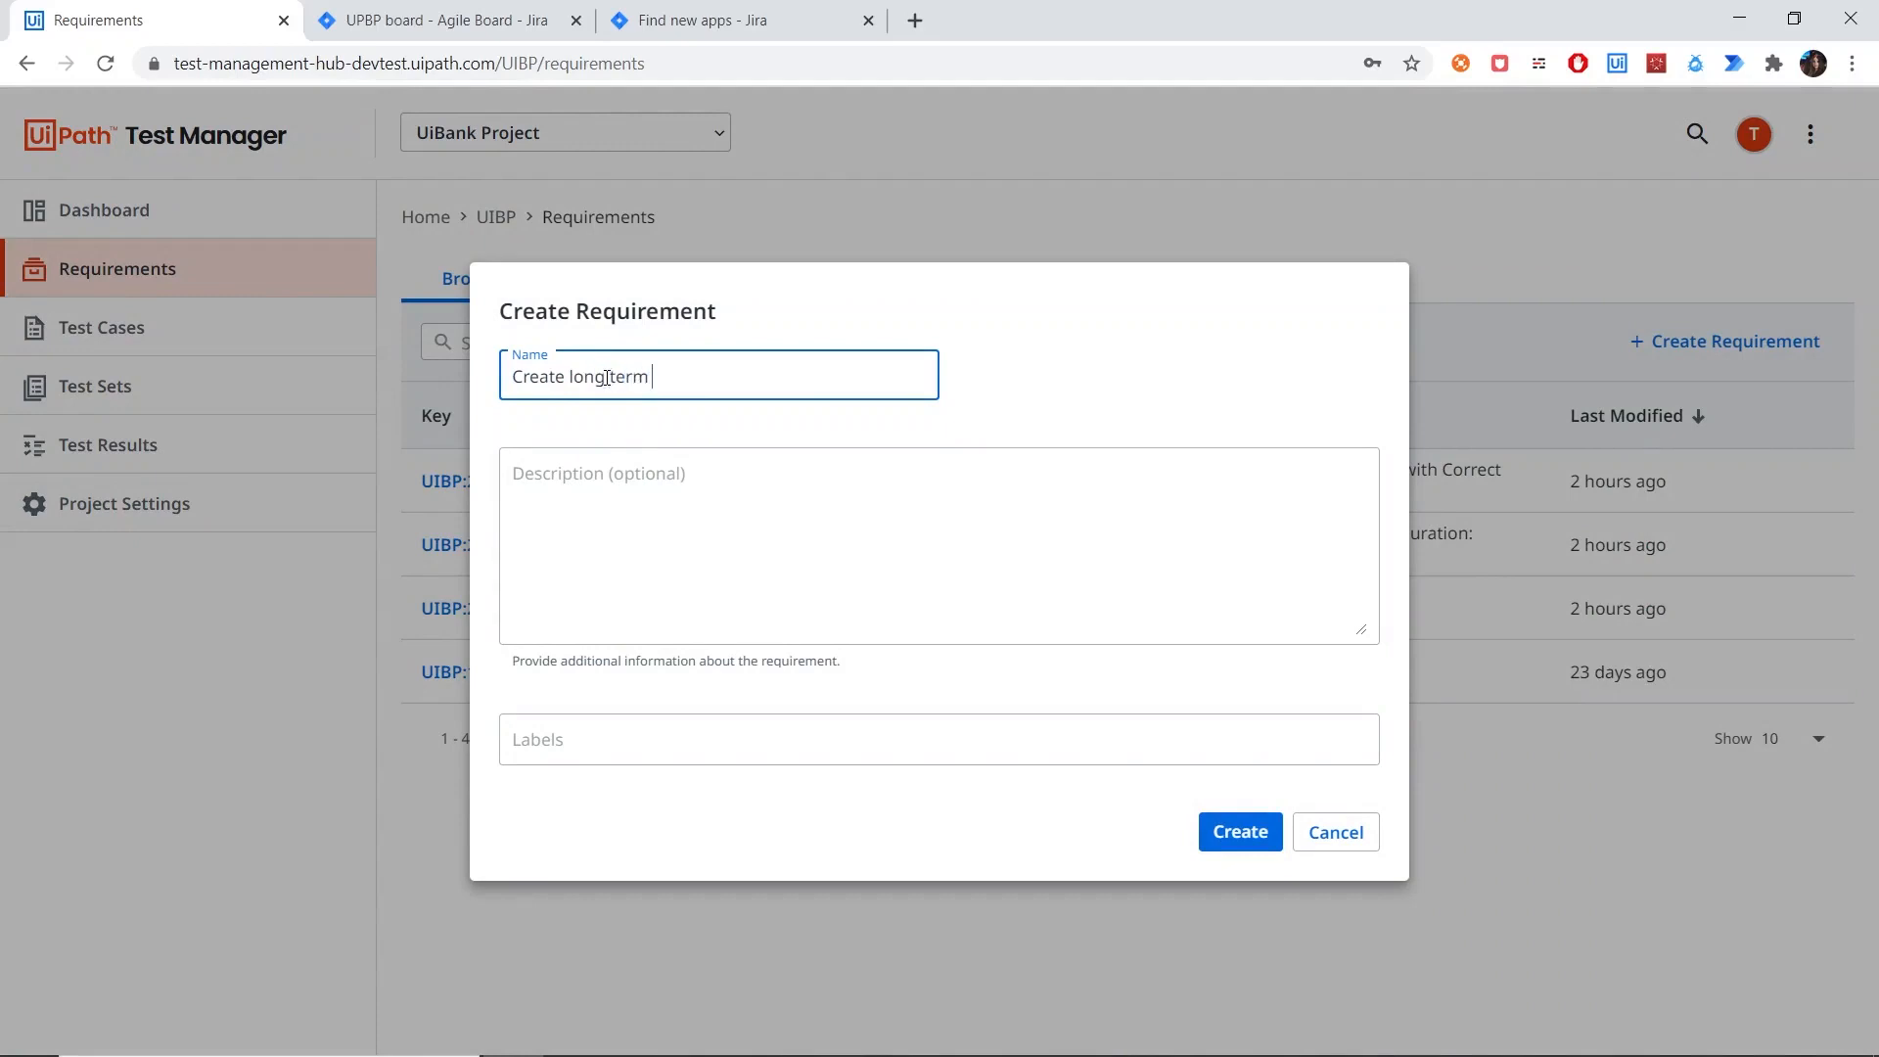
Step: Create the "Create long term loan" requirement with description "Requirement for long term loans" and labels Loan and LongTerm
left_click(914, 519)
type("Requirement for long term loans")
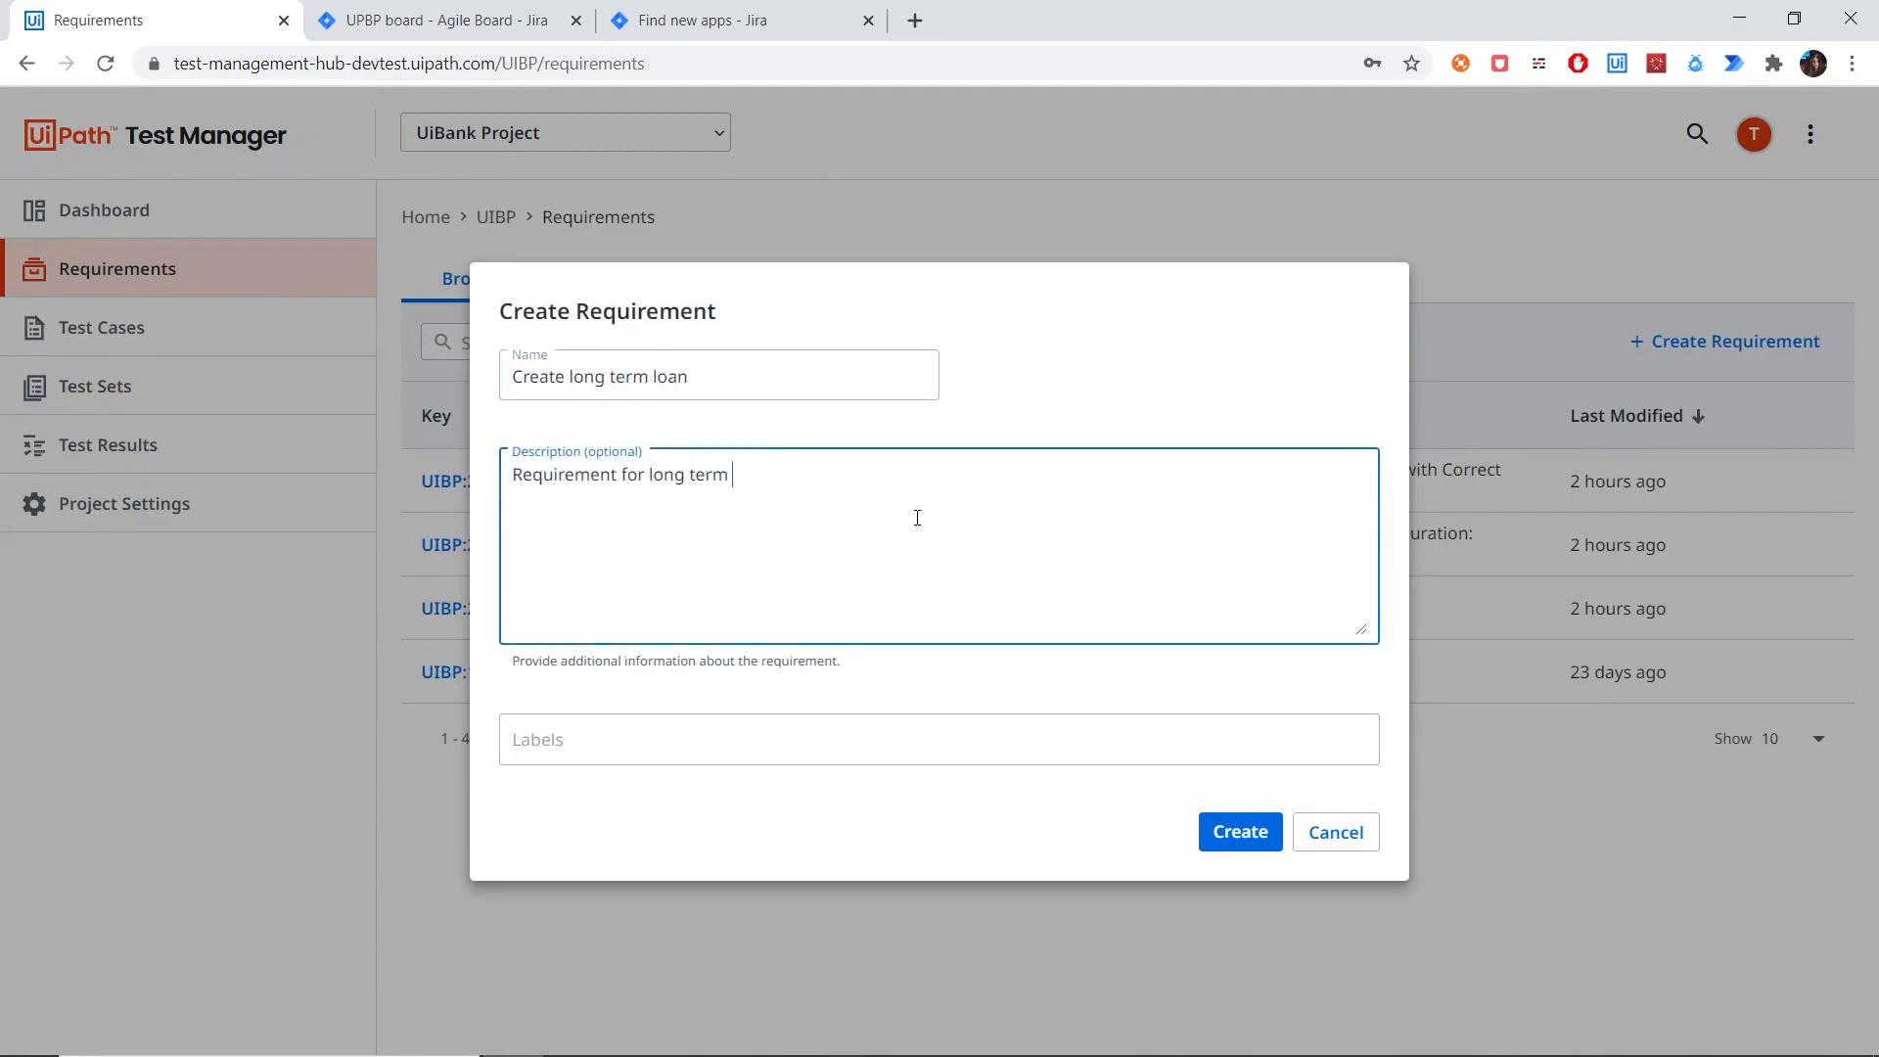
left_click(579, 739)
type("Loan")
key("Return")
type("LongTerm")
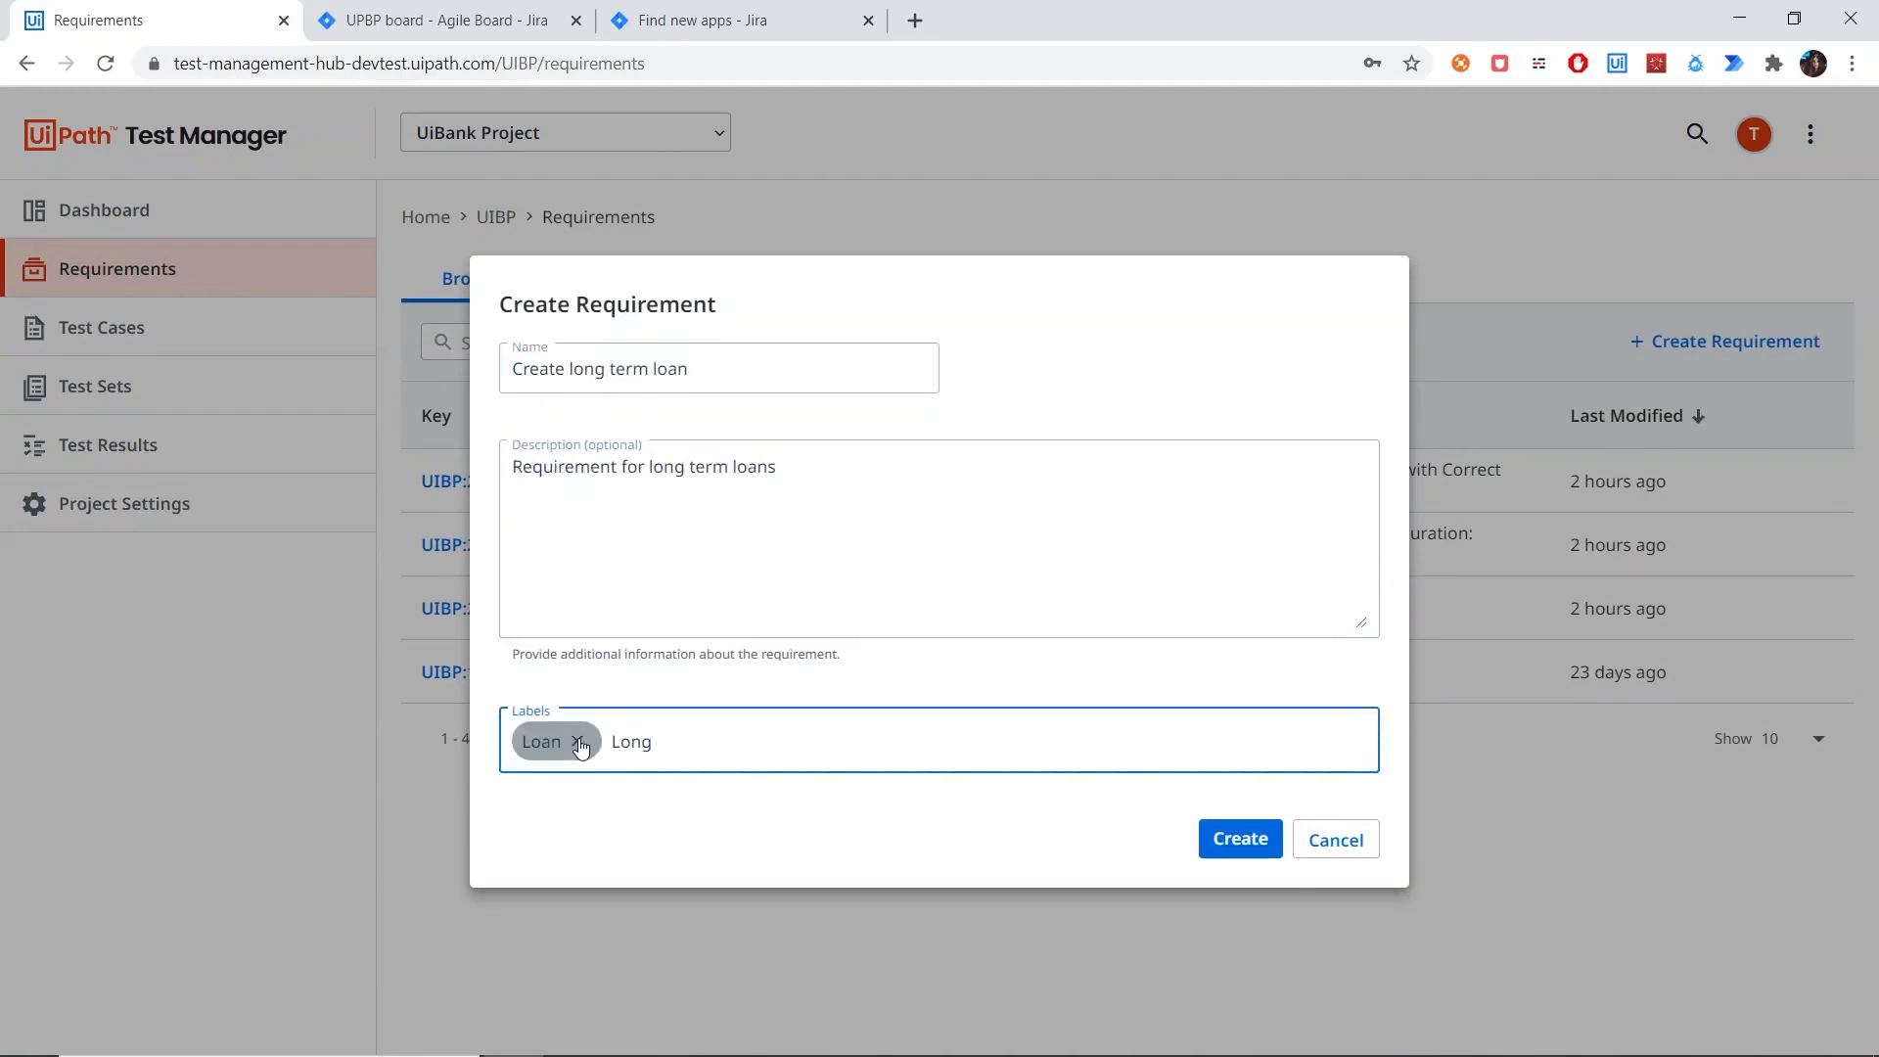
key("Return")
left_click(1260, 842)
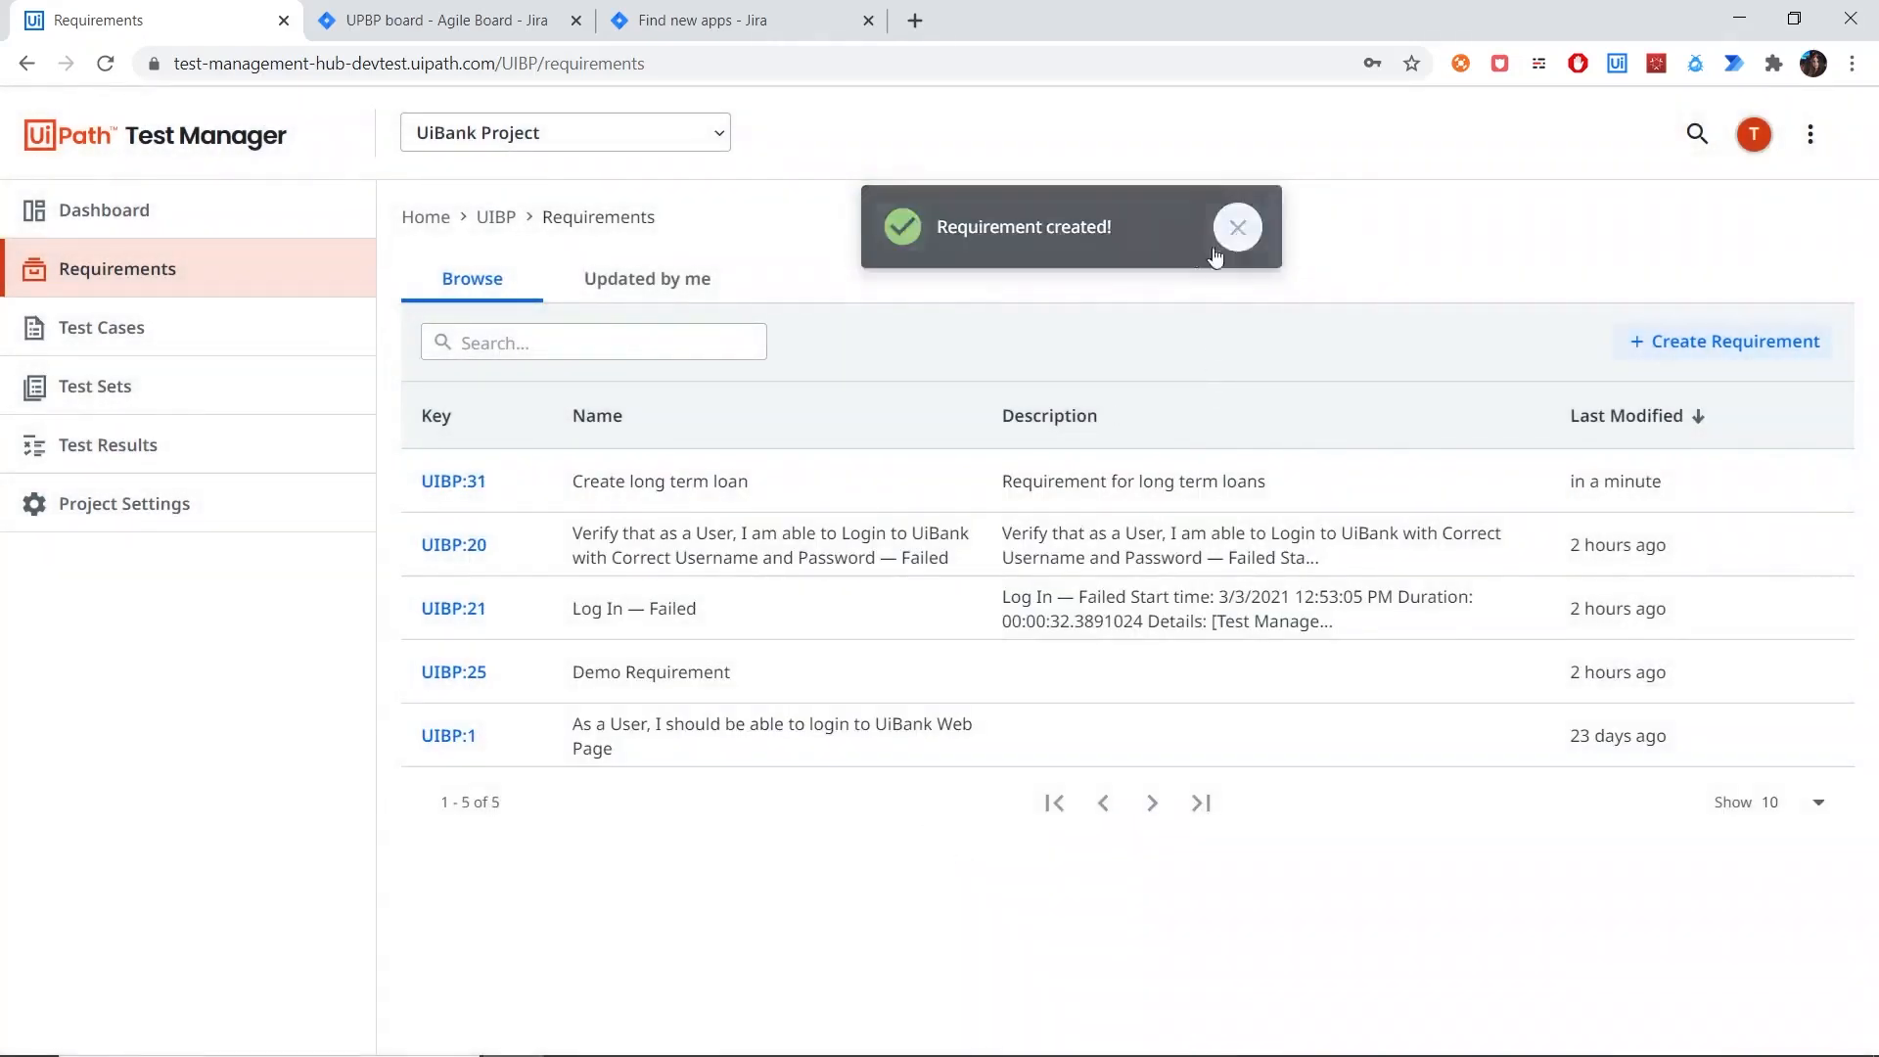
left_click(1214, 252)
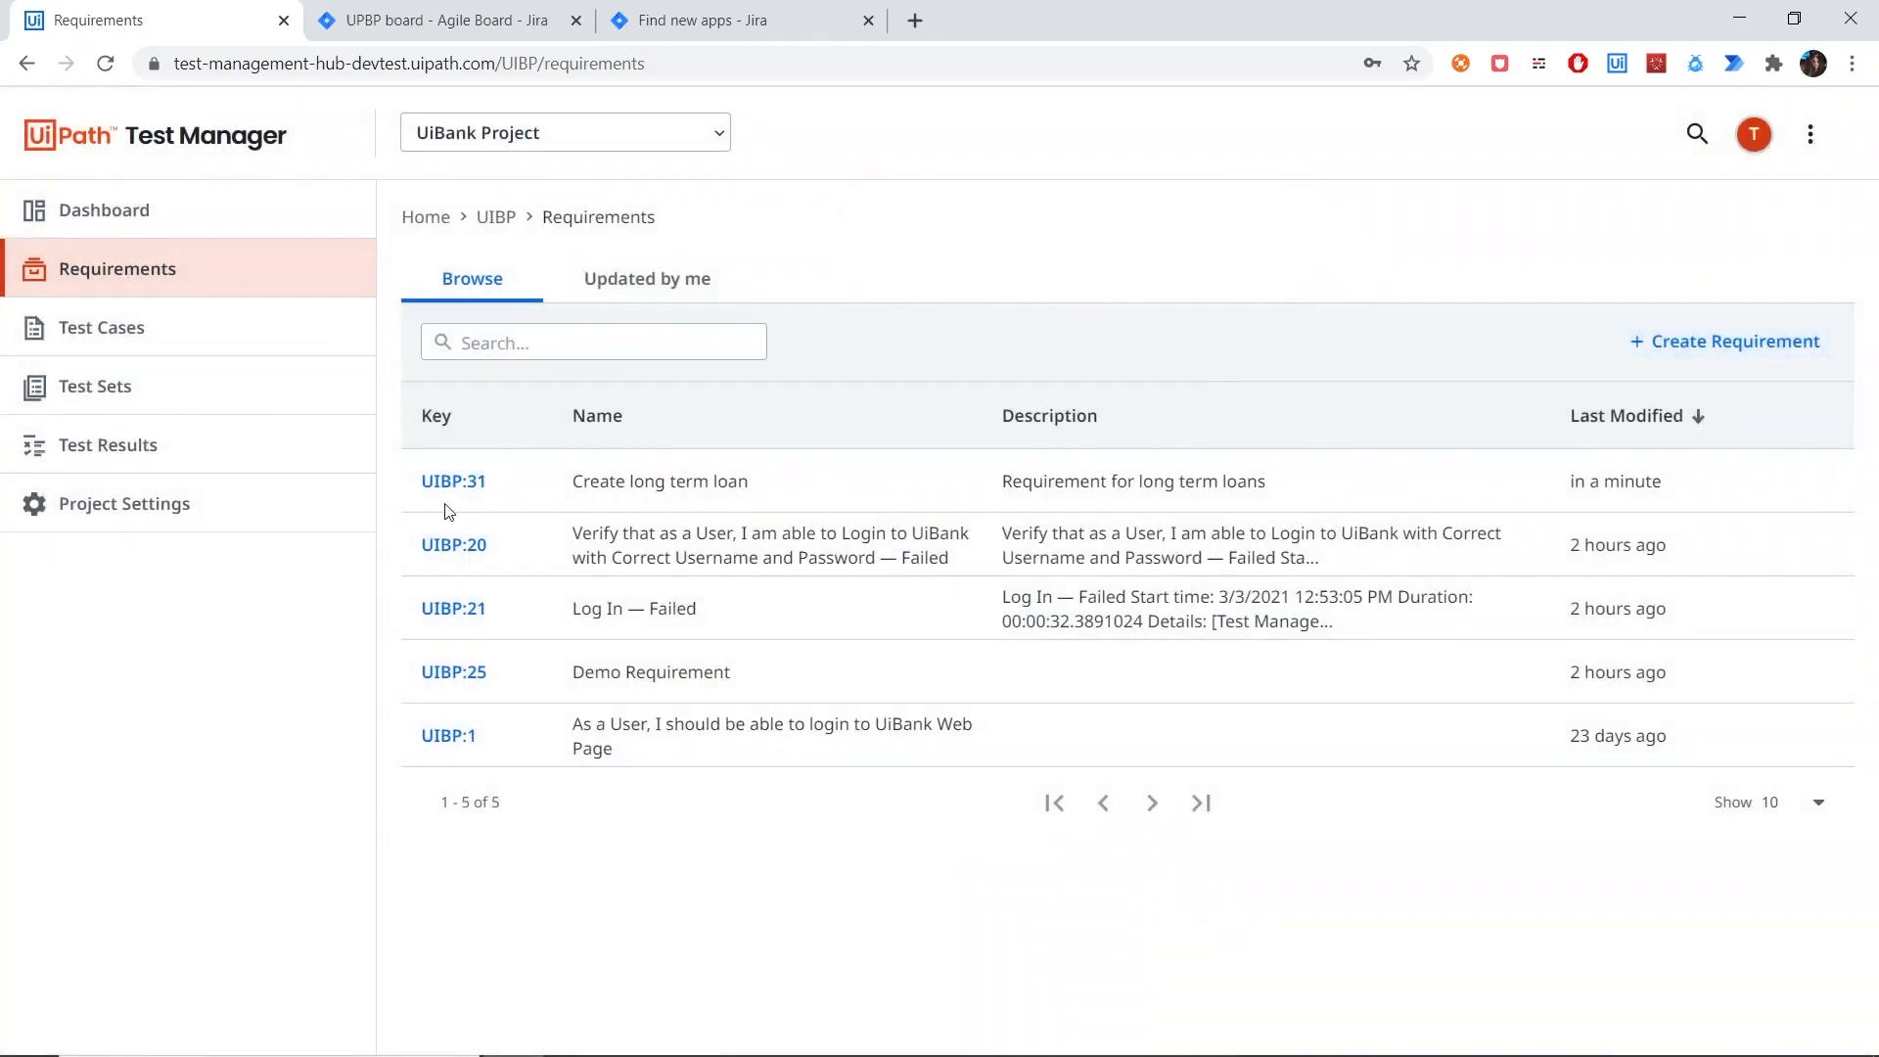
Step: Open the "Create long term loan" requirement and replace its LongTerm label with Long
left_click(454, 481)
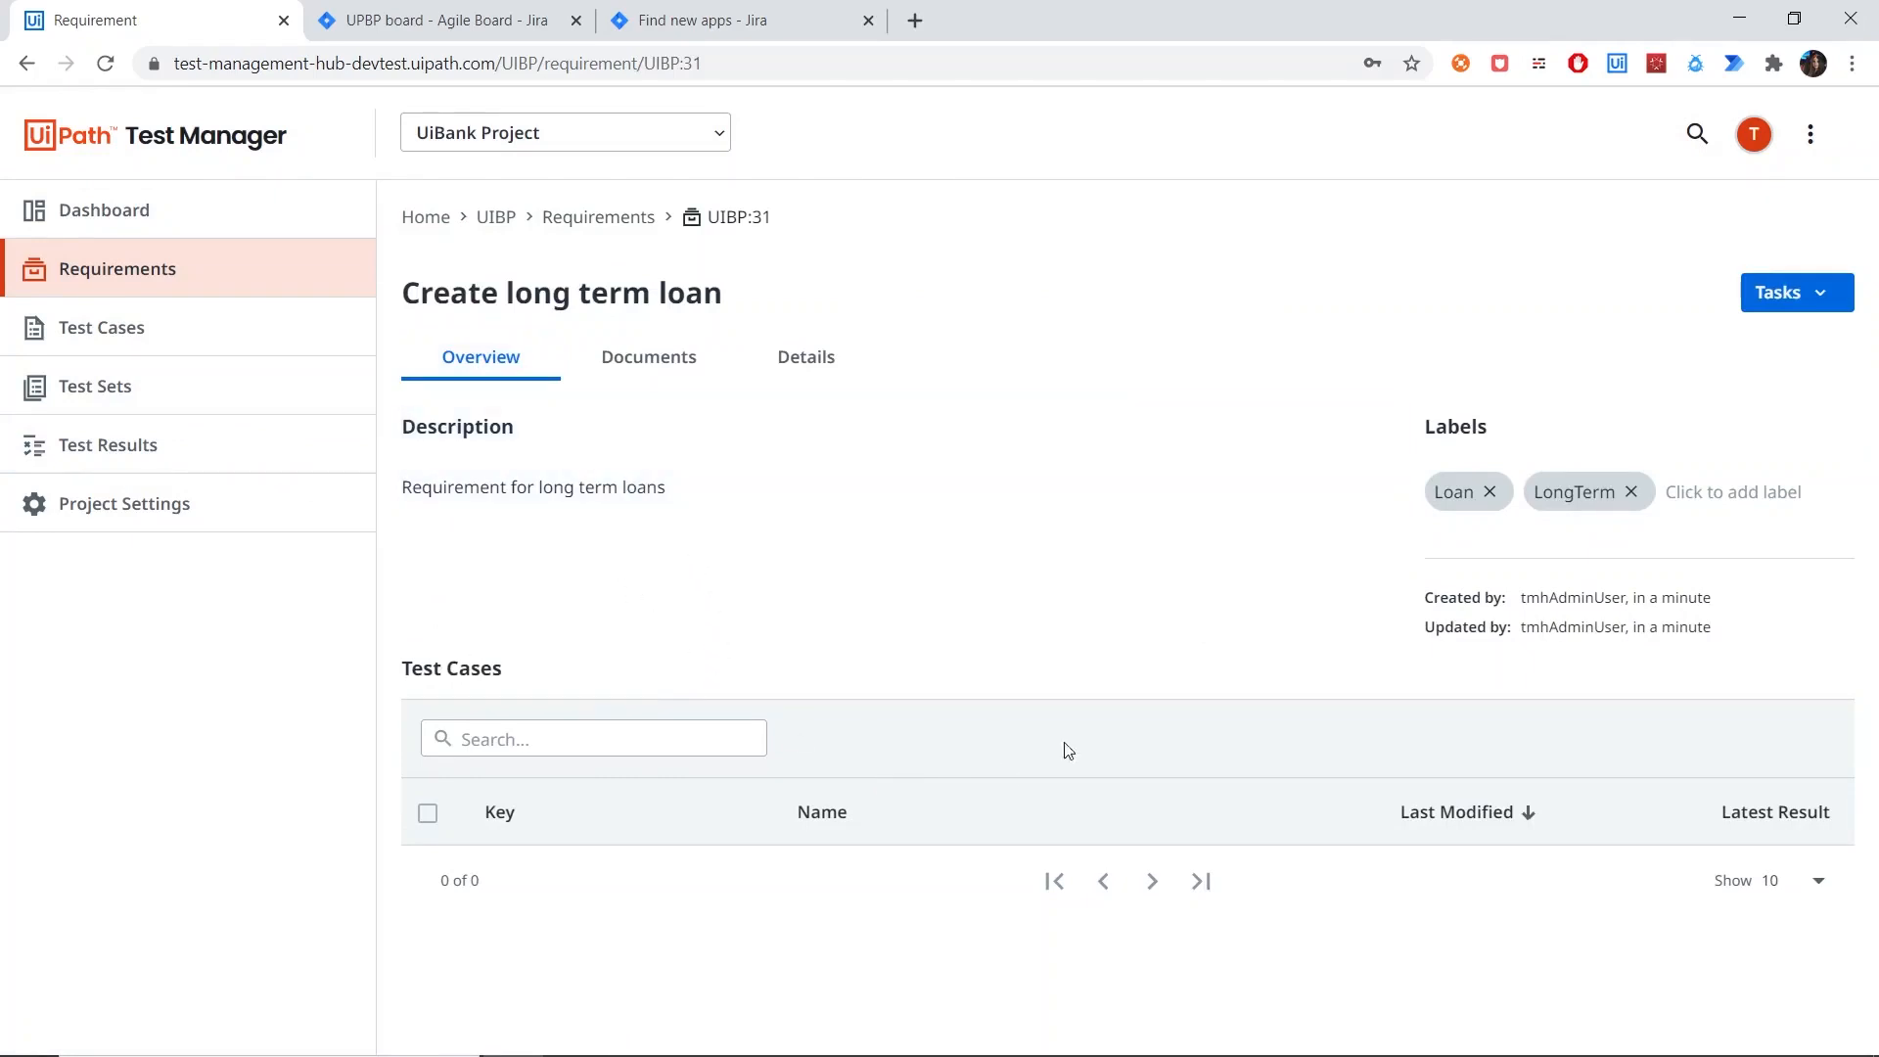
left_click(1633, 492)
left_click(1598, 490)
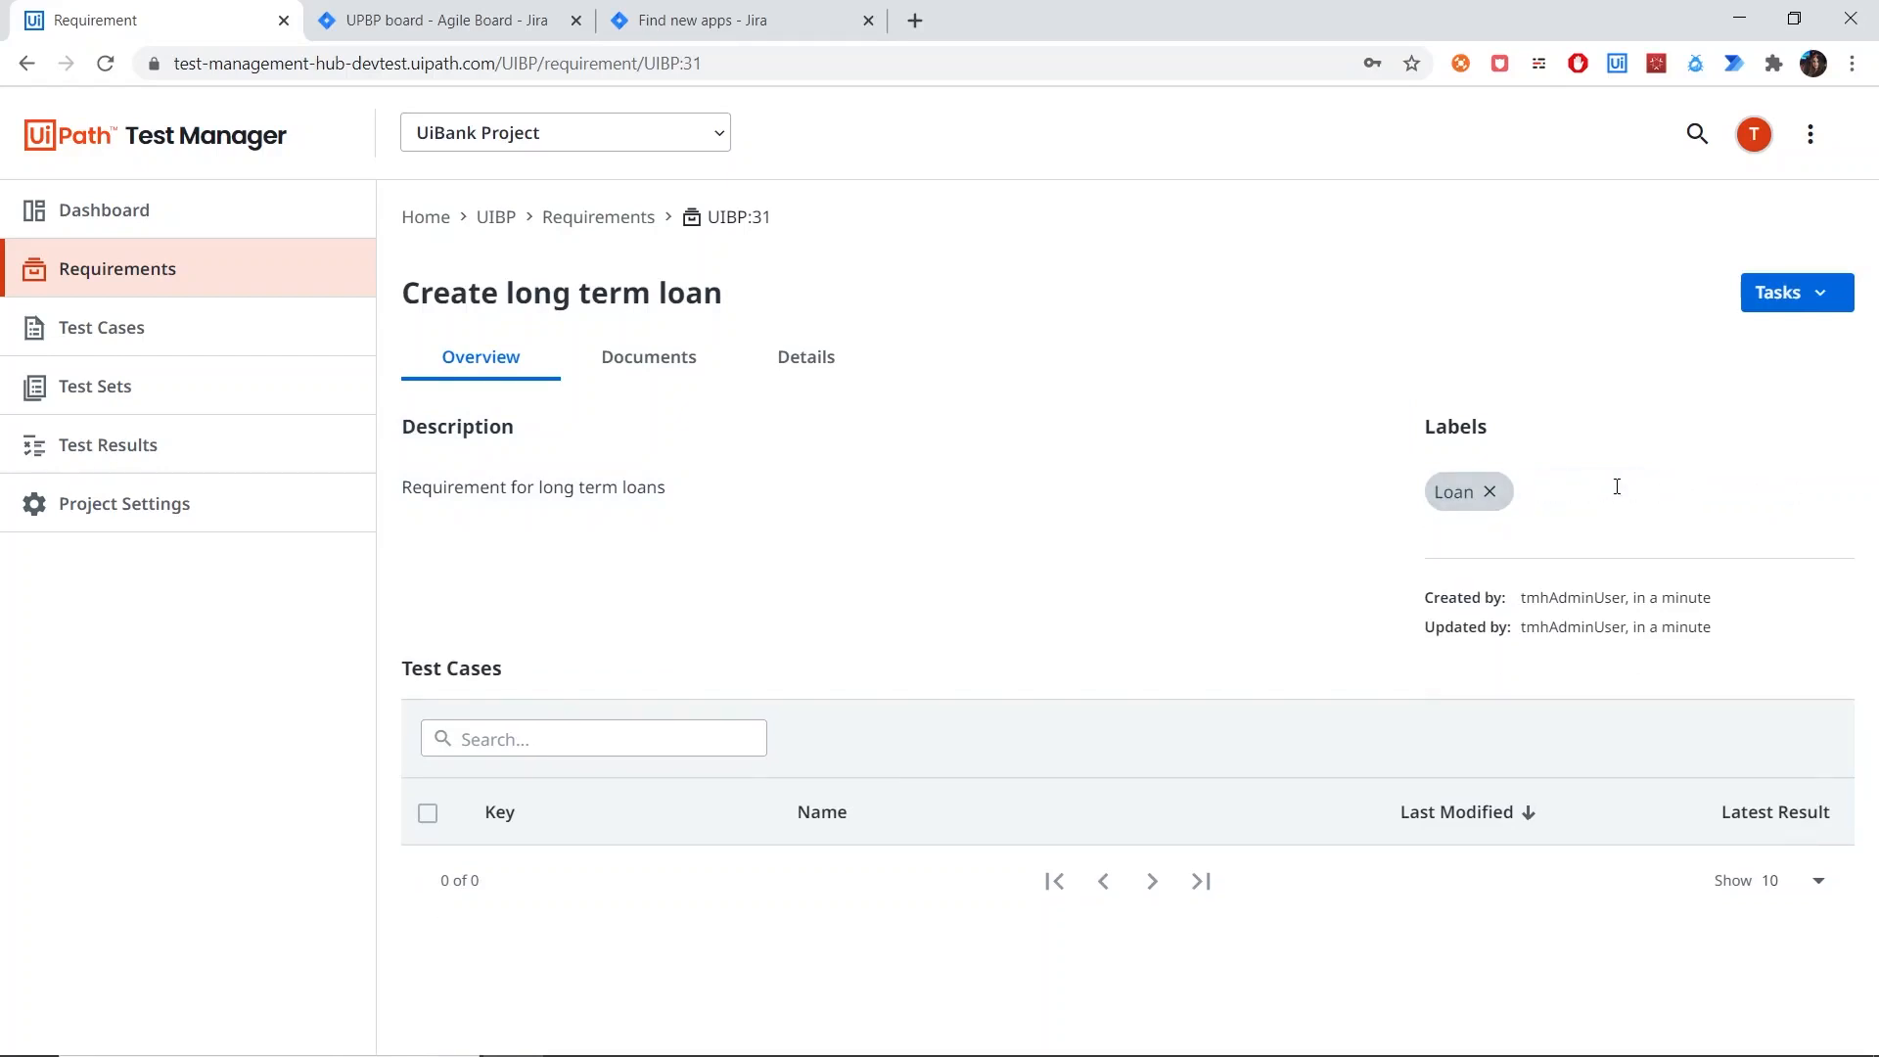
type("Long")
key("Return")
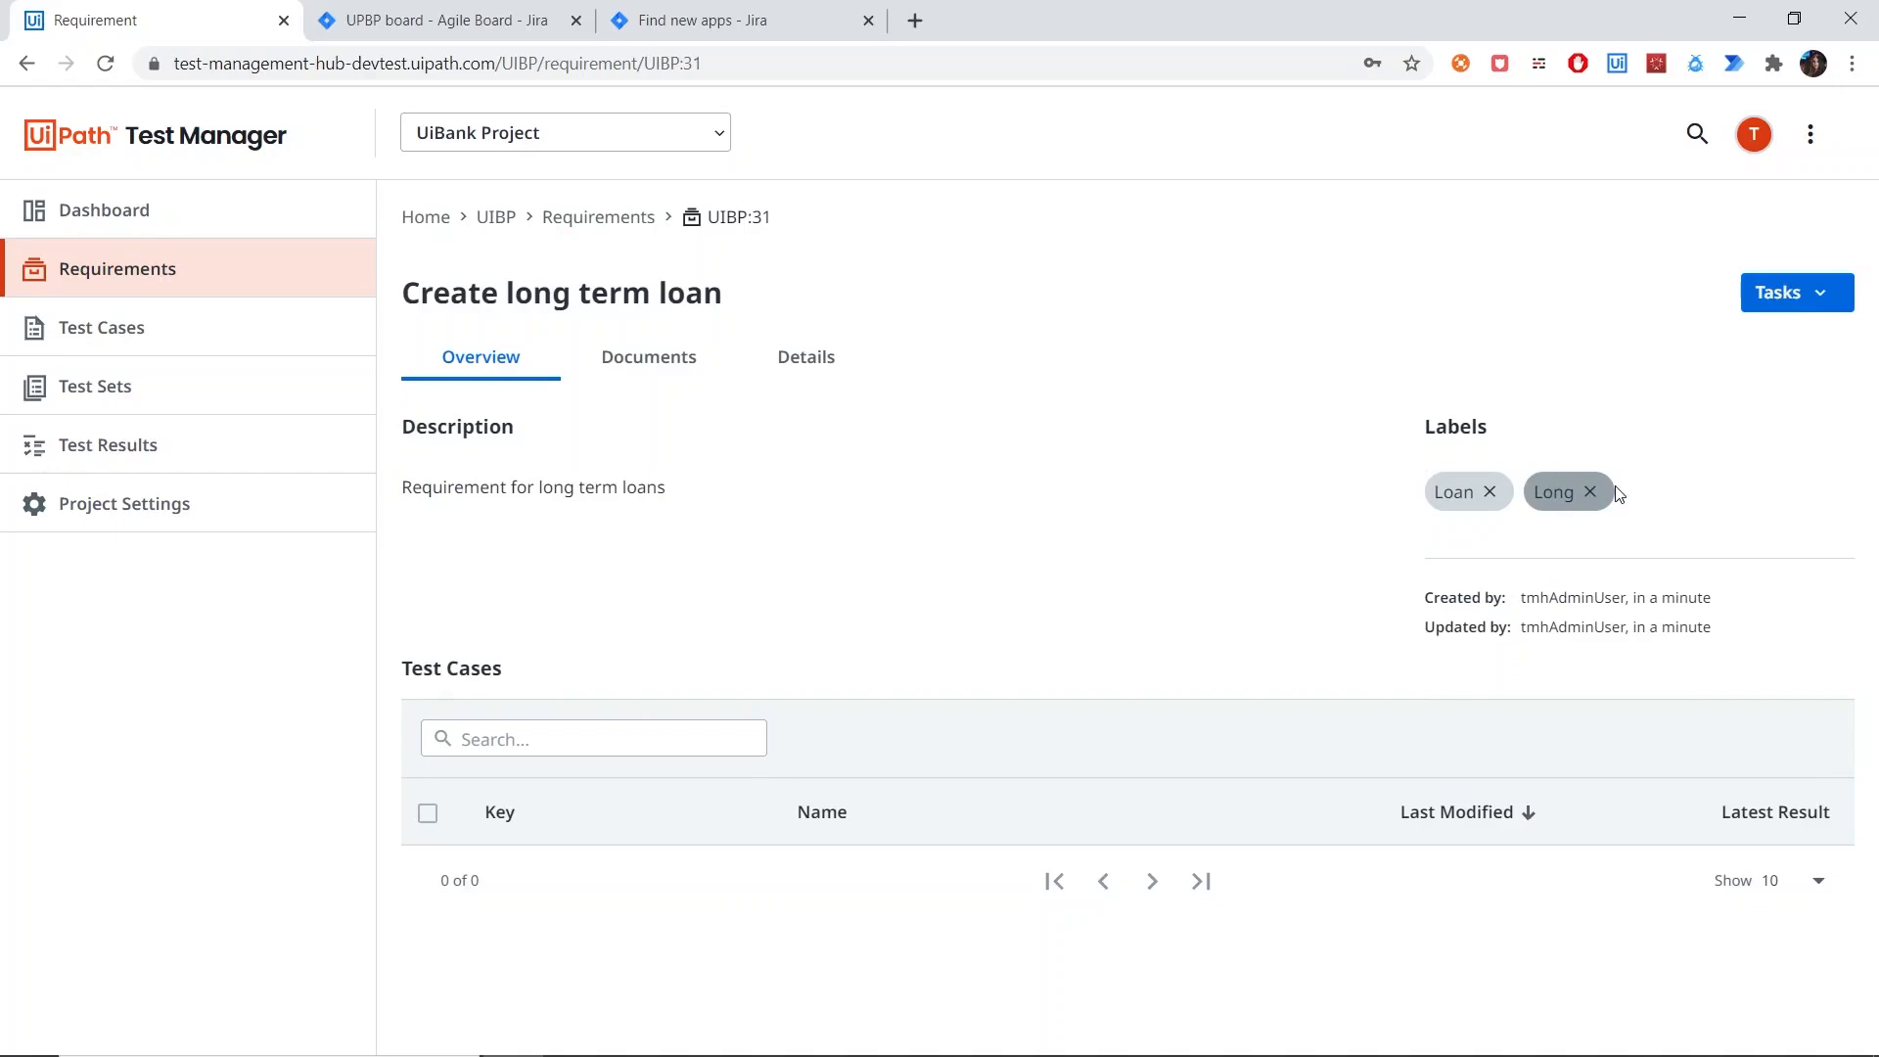
Step: Attach Terms-Conditions.pdf to the requirement's documents
left_click(688, 360)
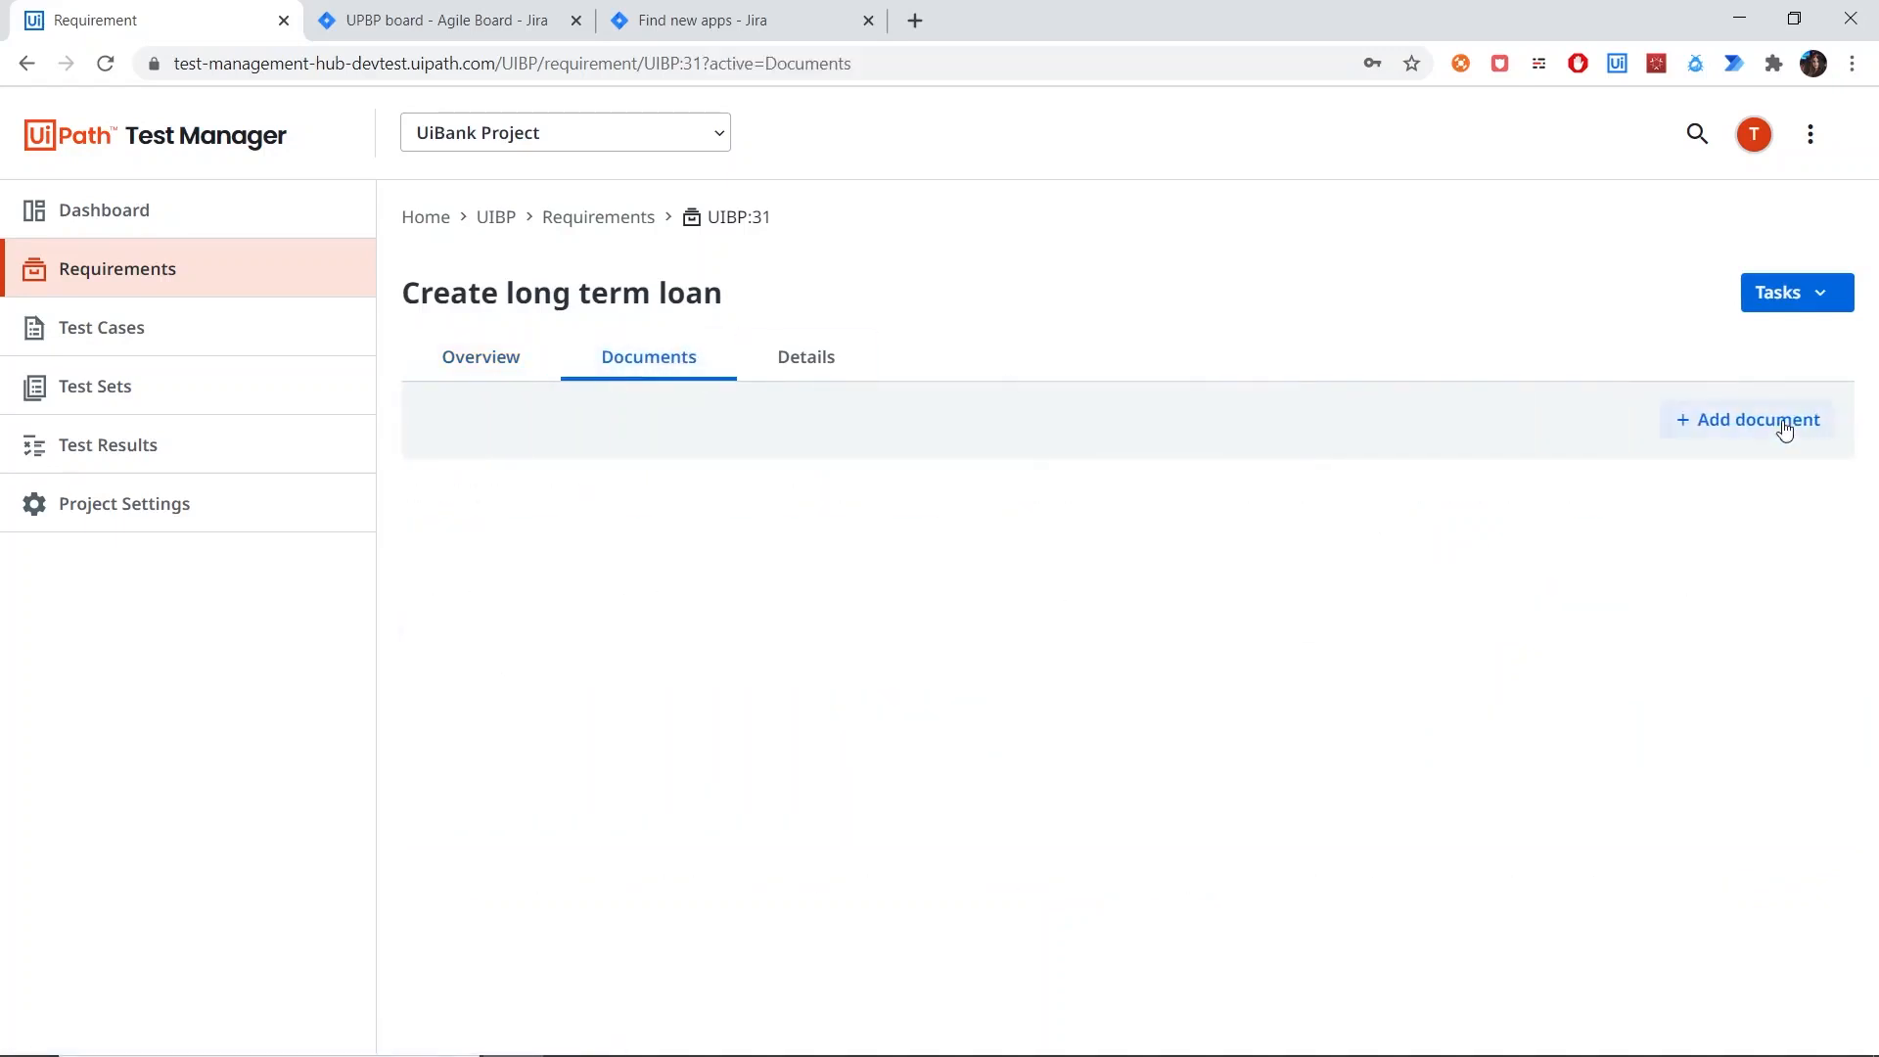
left_click(1782, 428)
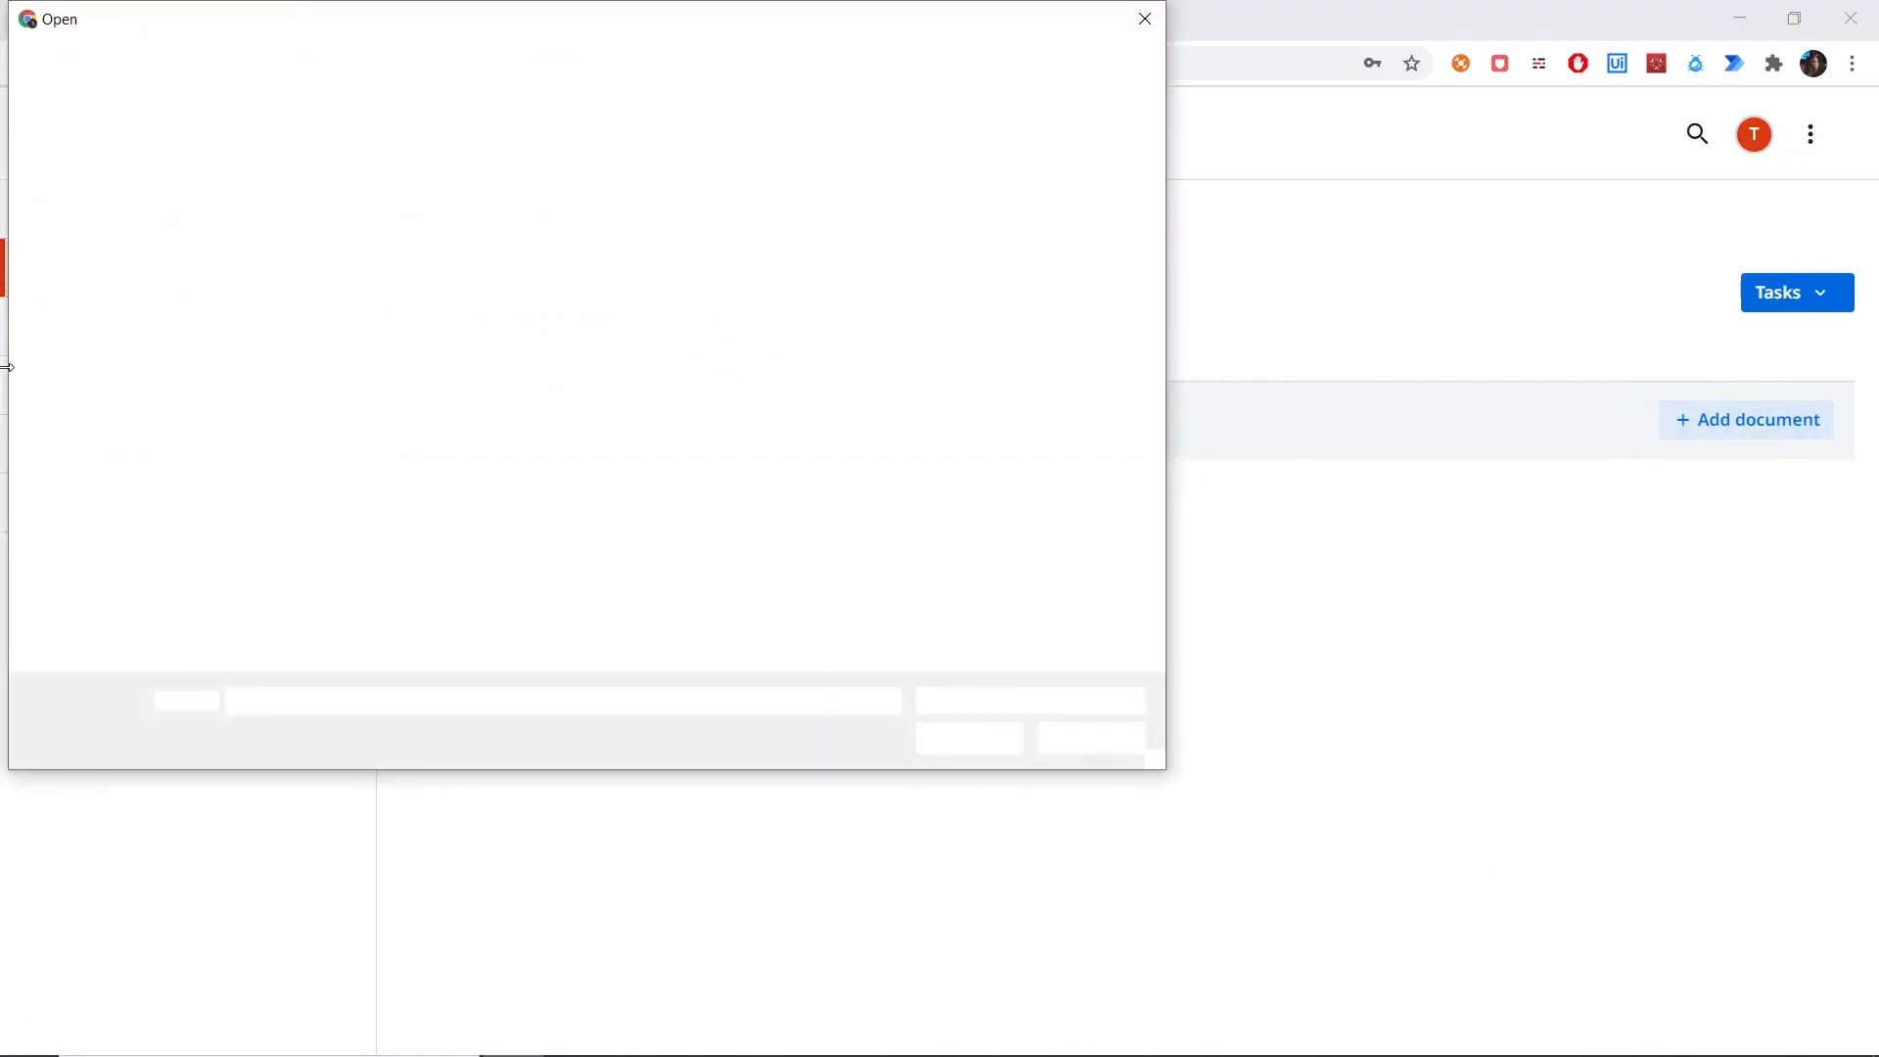
double_click(424, 233)
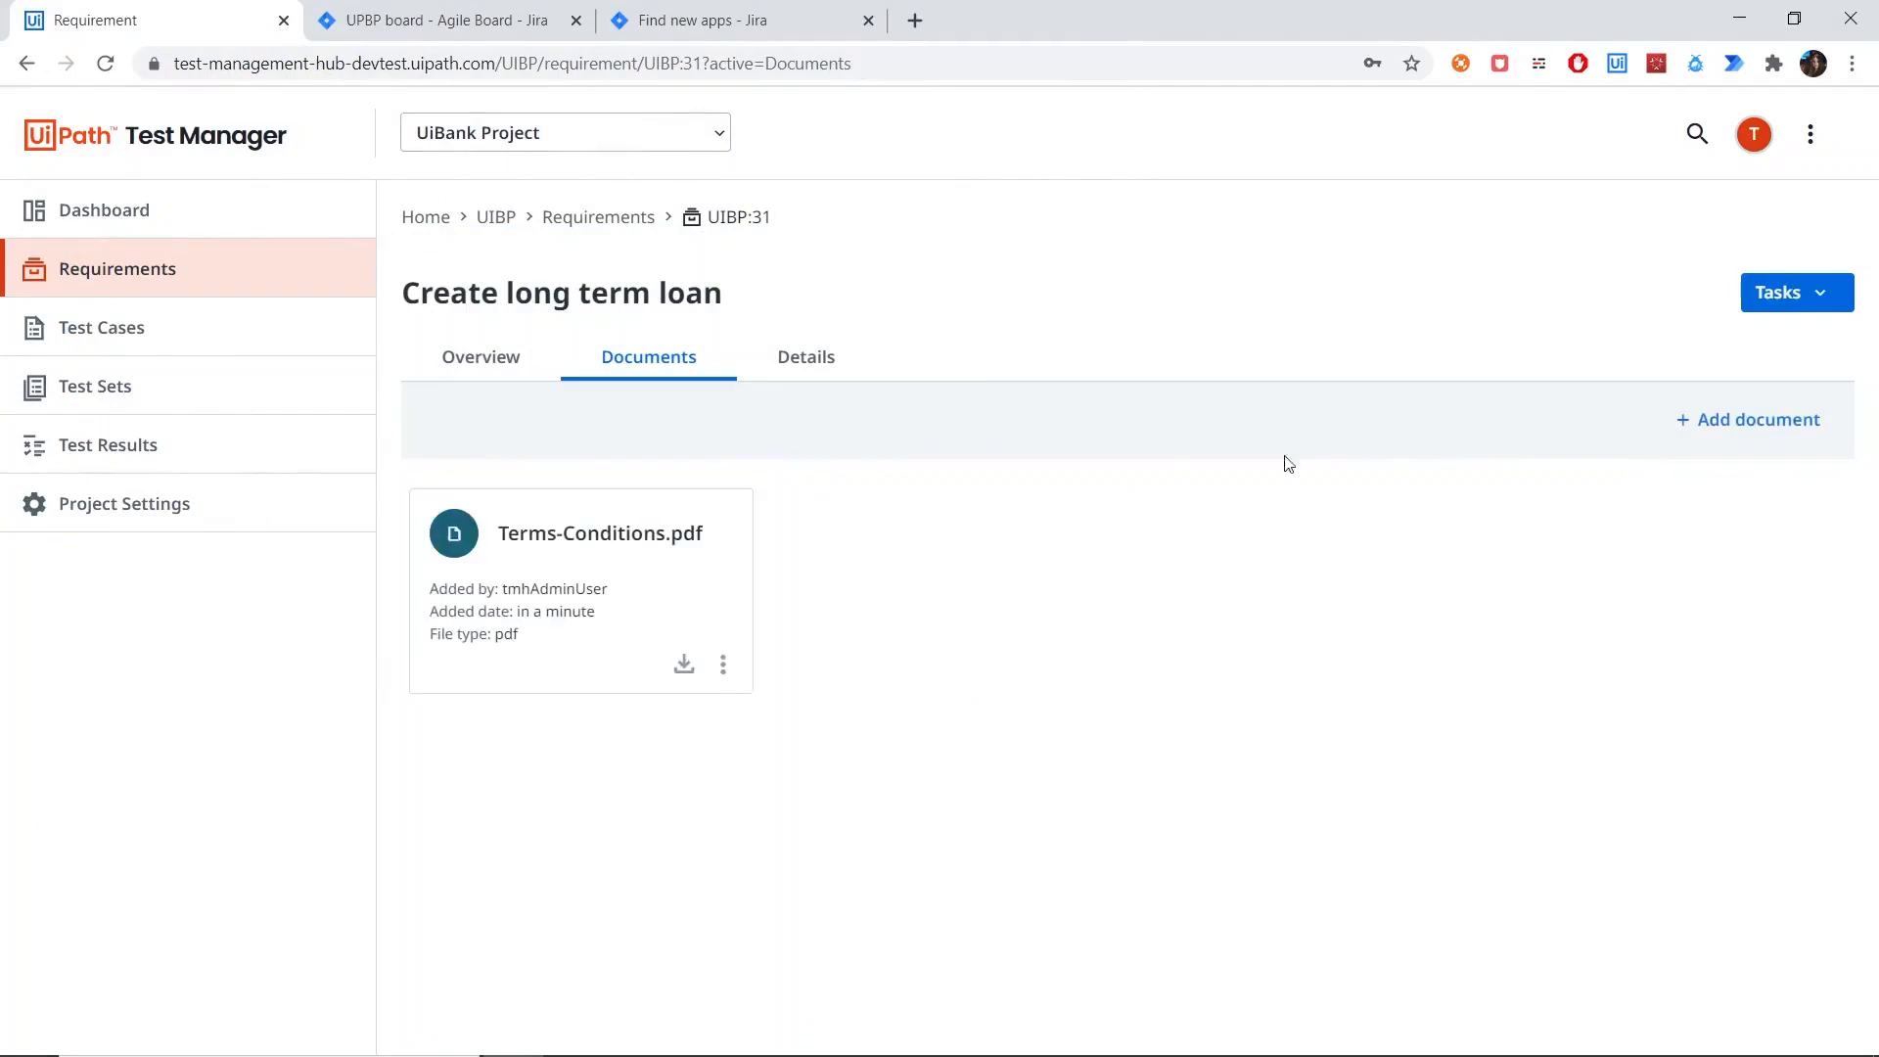
Step: Add the image robot.png as another document of the requirement
left_click(724, 665)
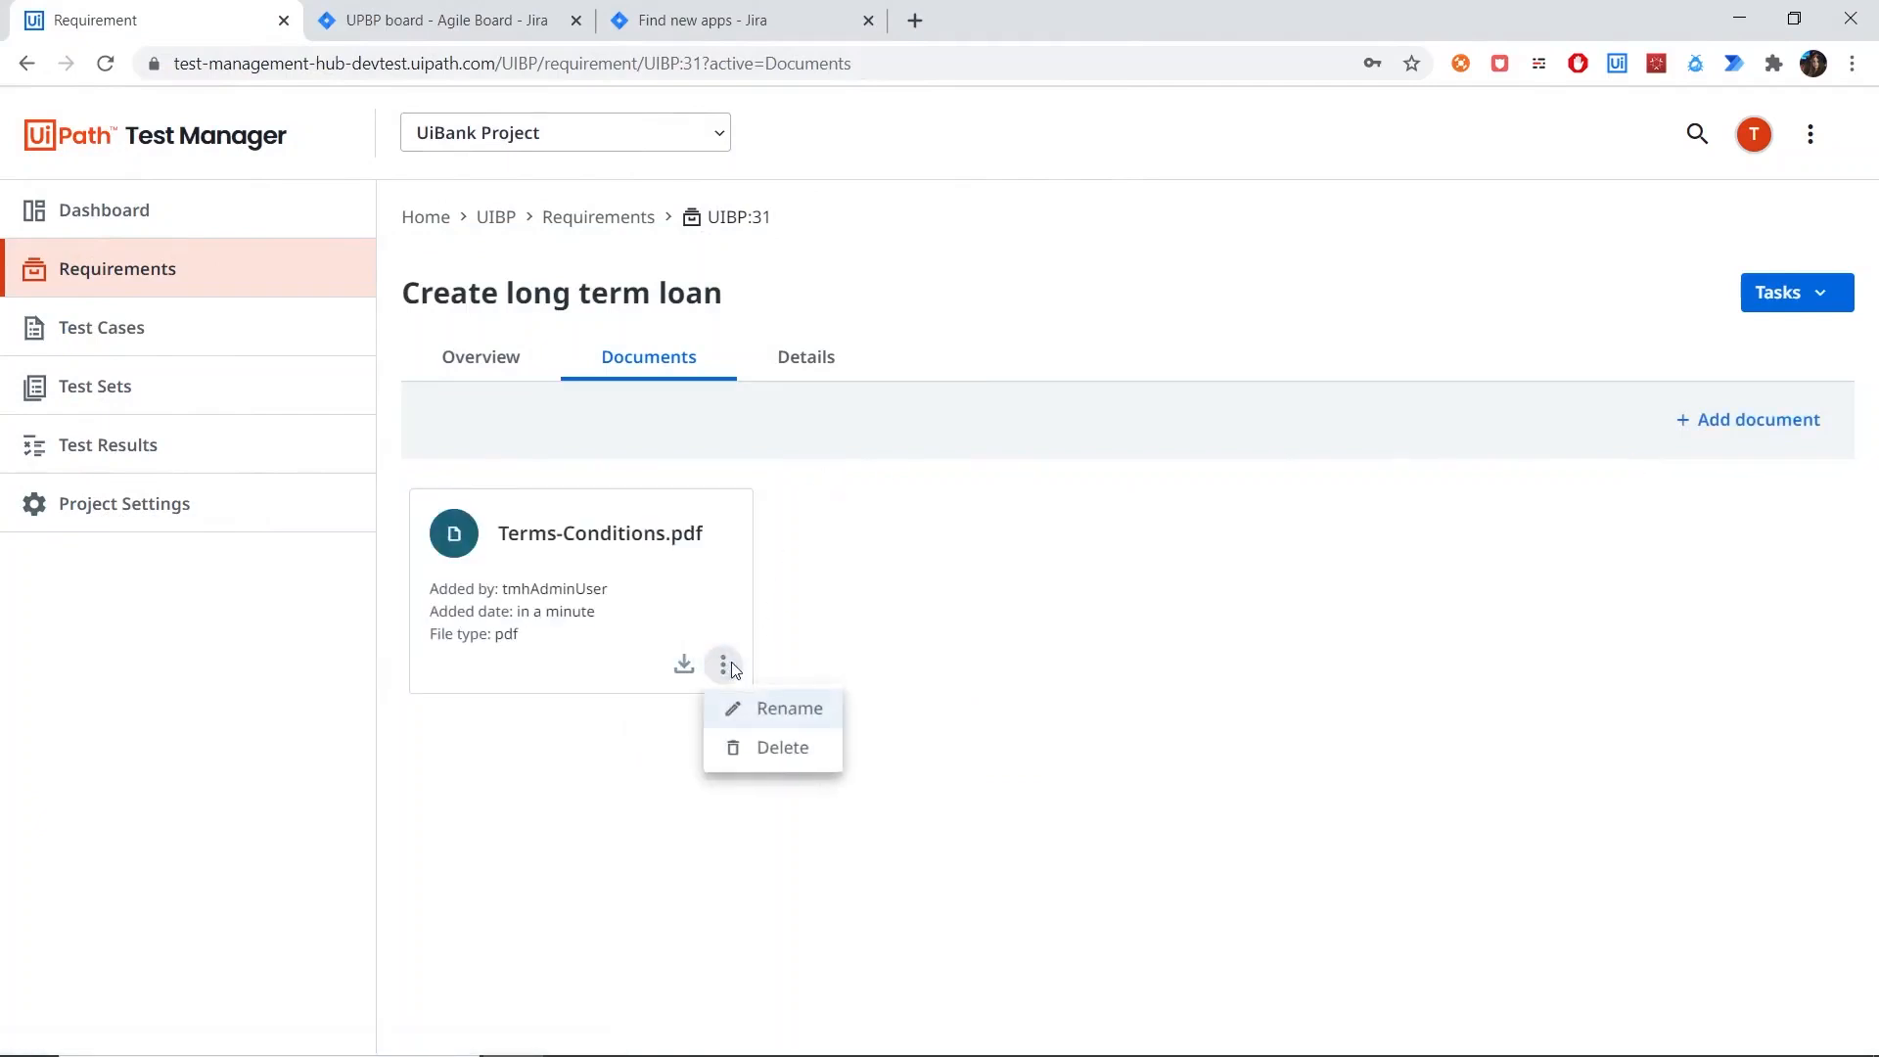
left_click(1793, 425)
left_click(1793, 426)
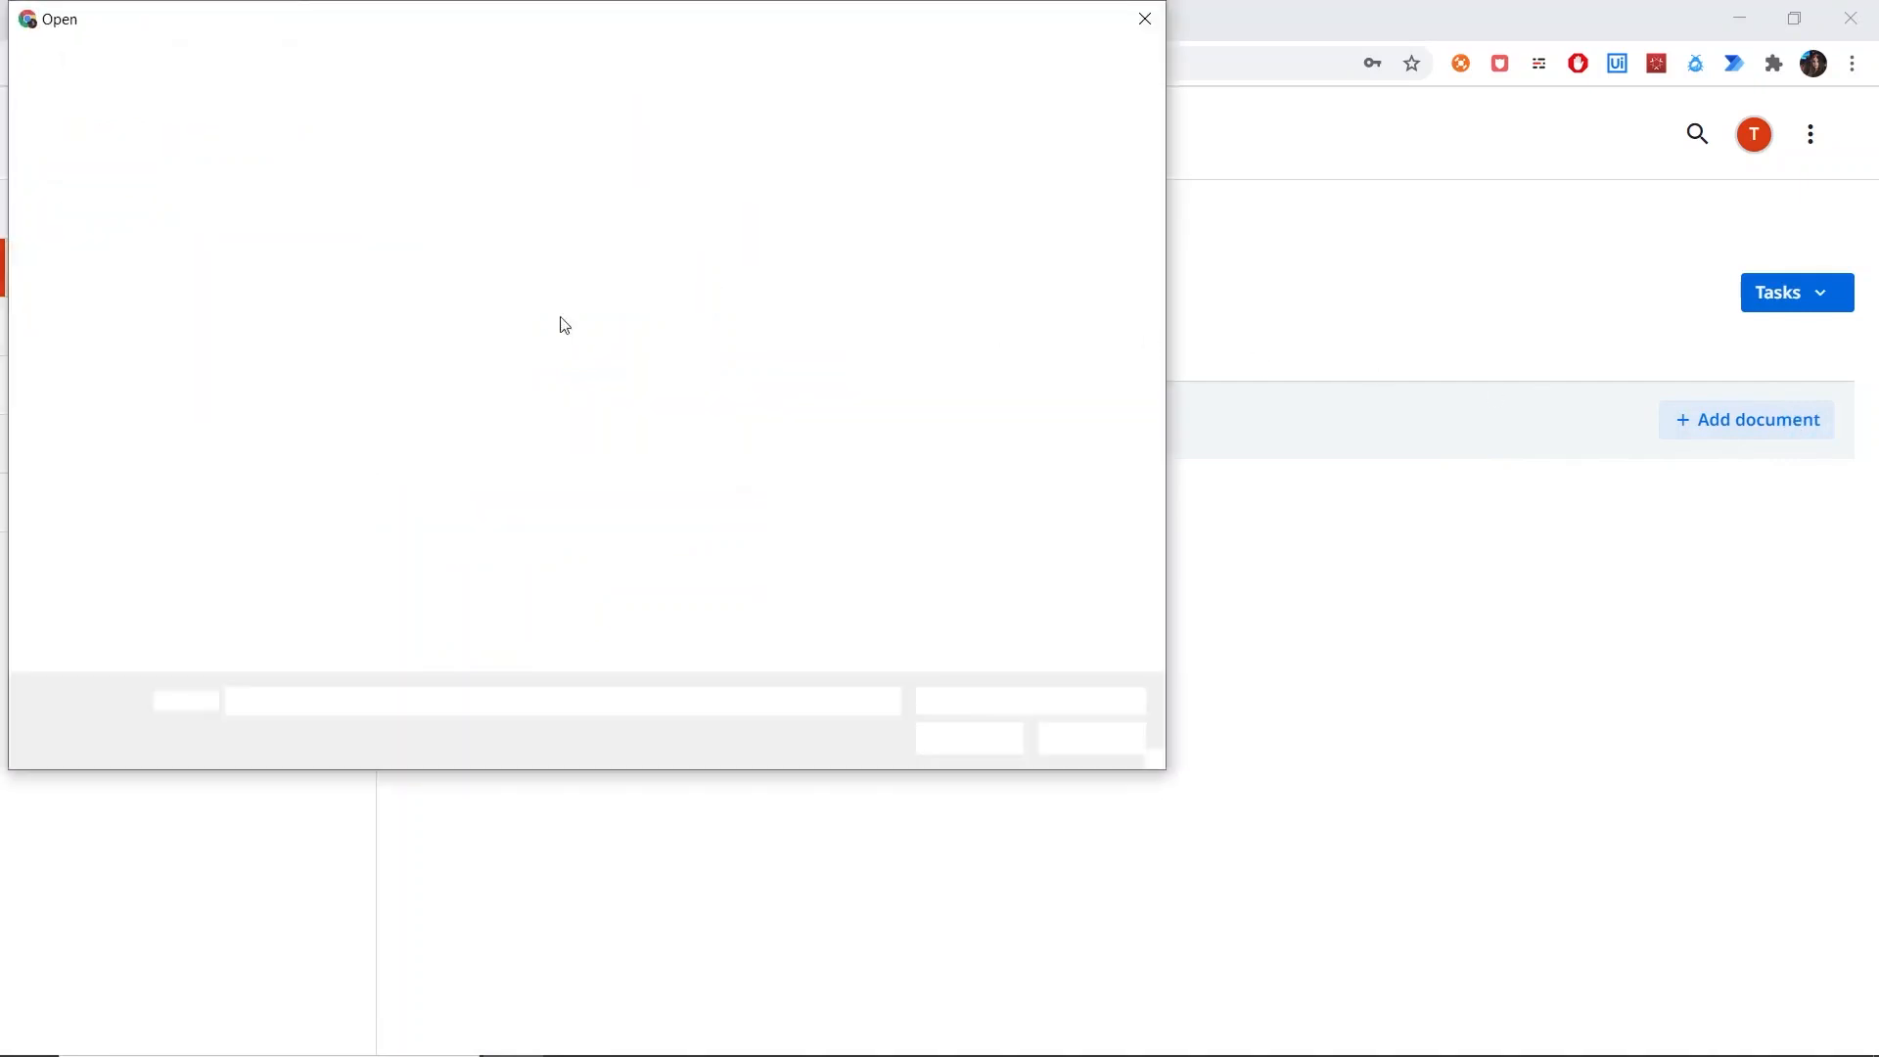
double_click(333, 179)
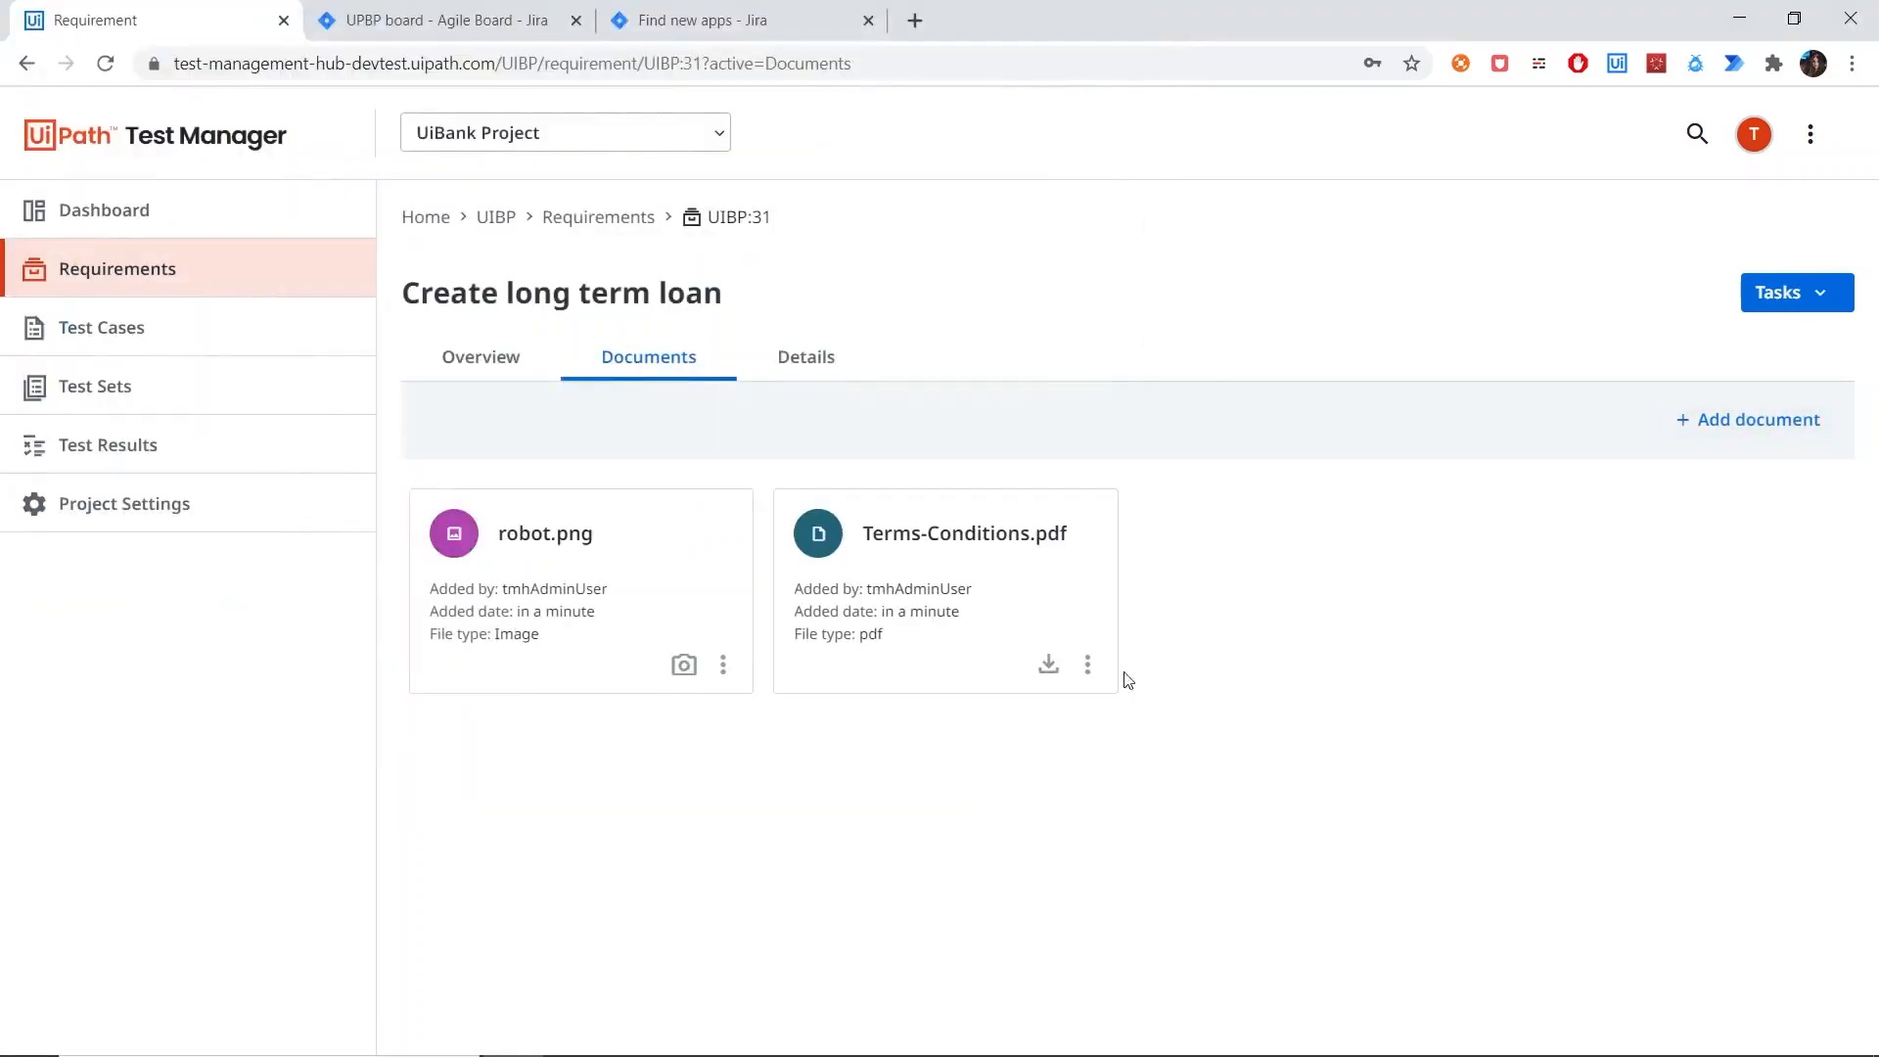
Step: Preview the robot.png attachment, check its file options, and look through the requirement's custom field details
left_click(684, 665)
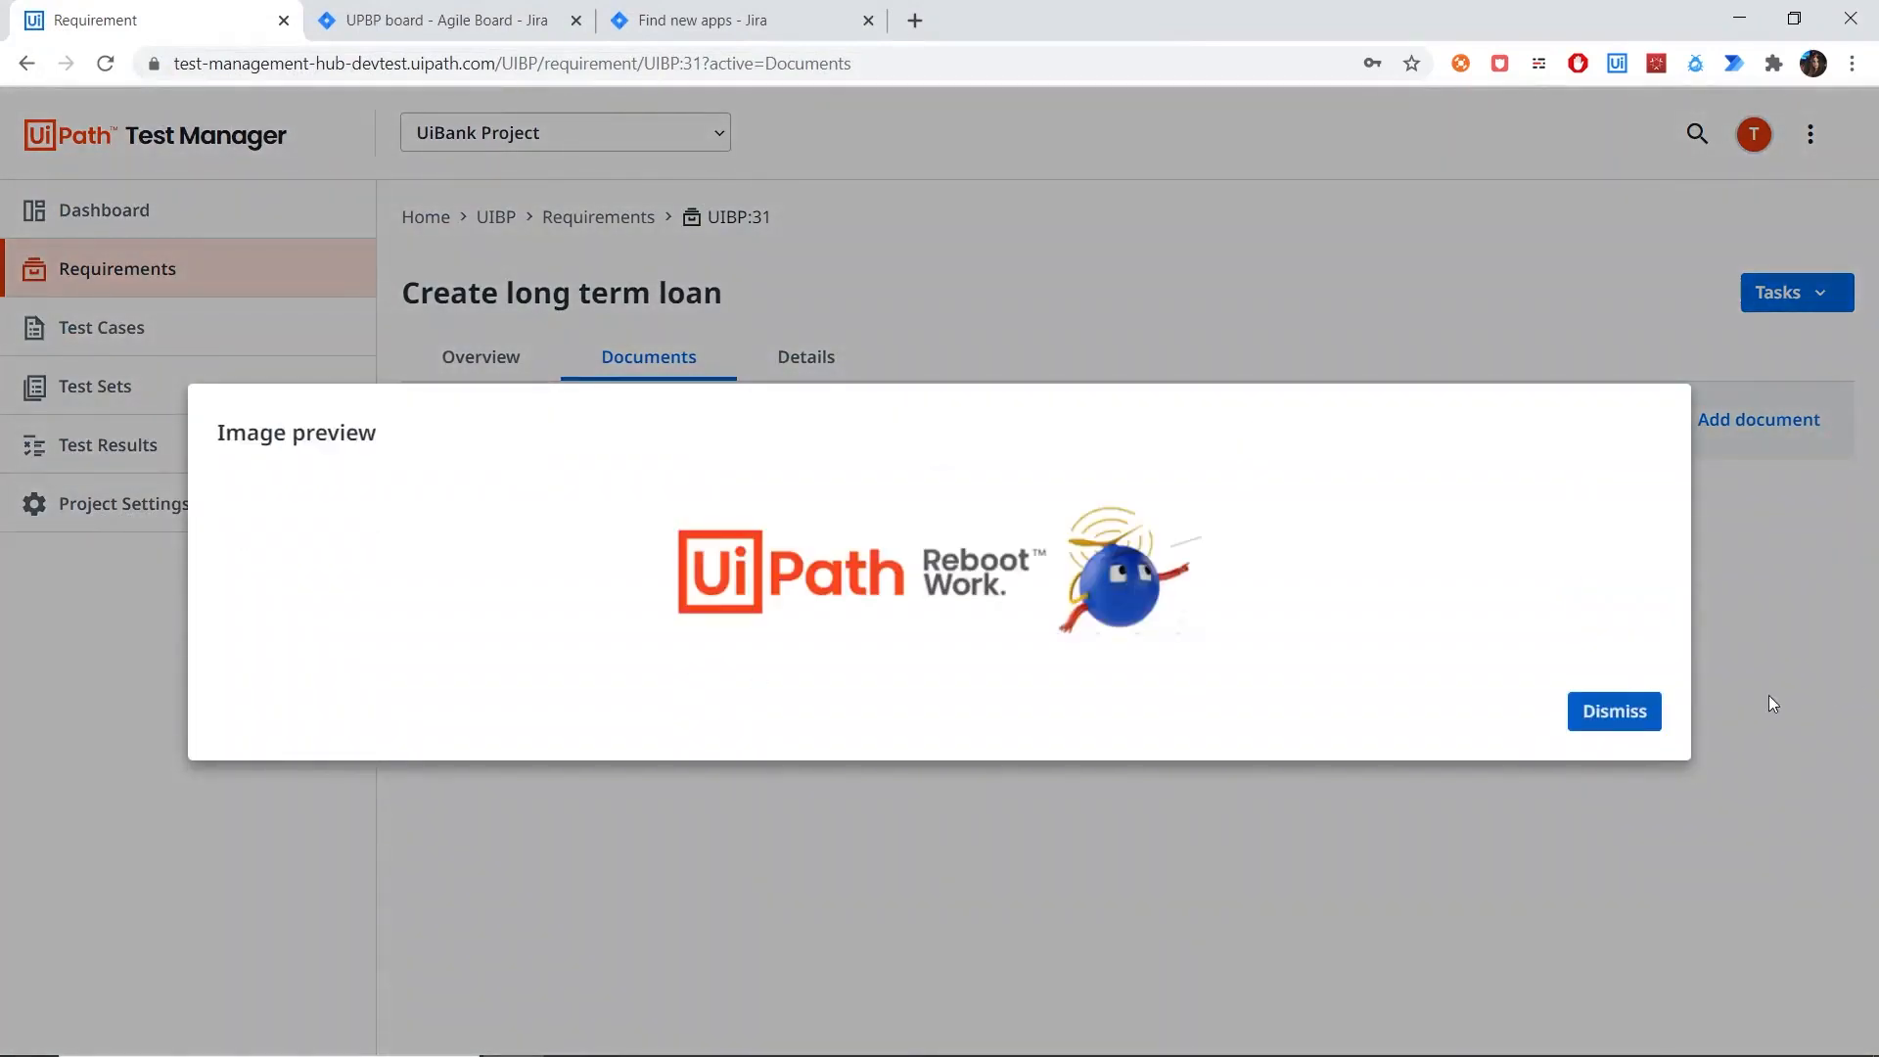
left_click(1653, 716)
left_click(723, 666)
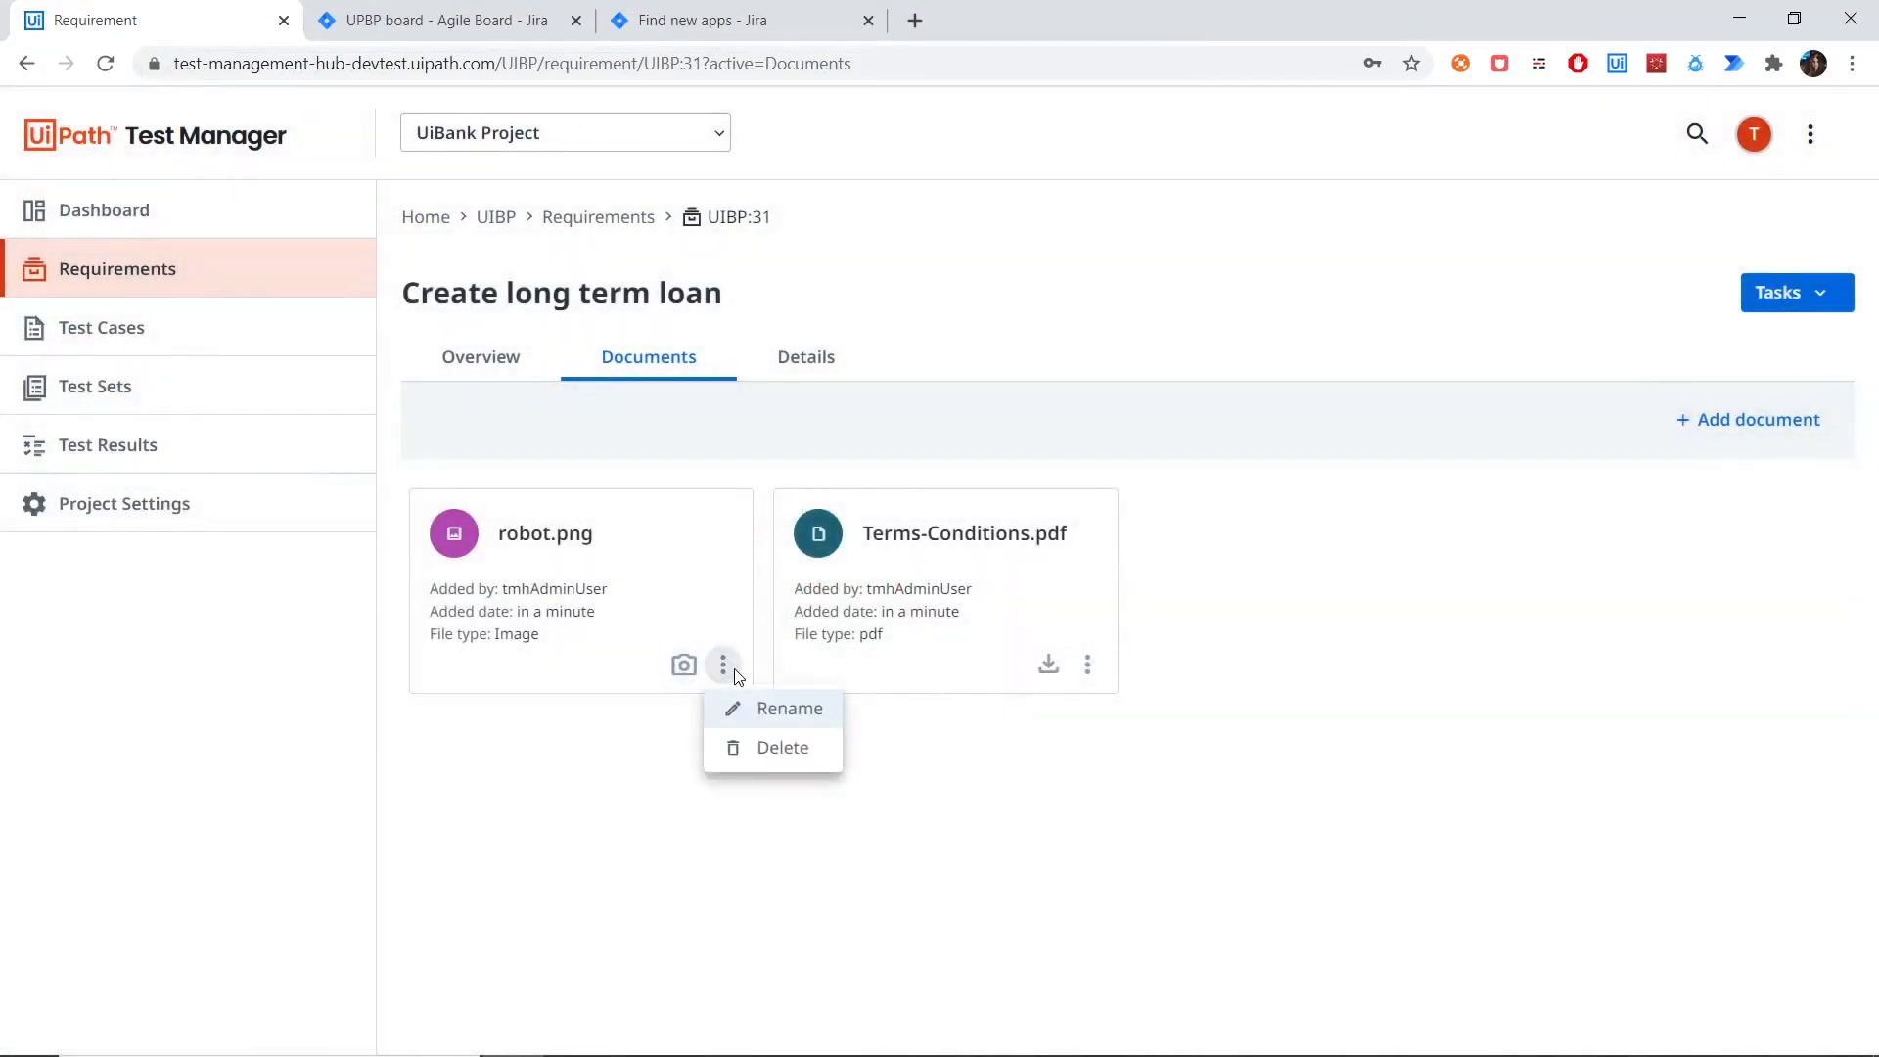
left_click(1540, 910)
left_click(831, 369)
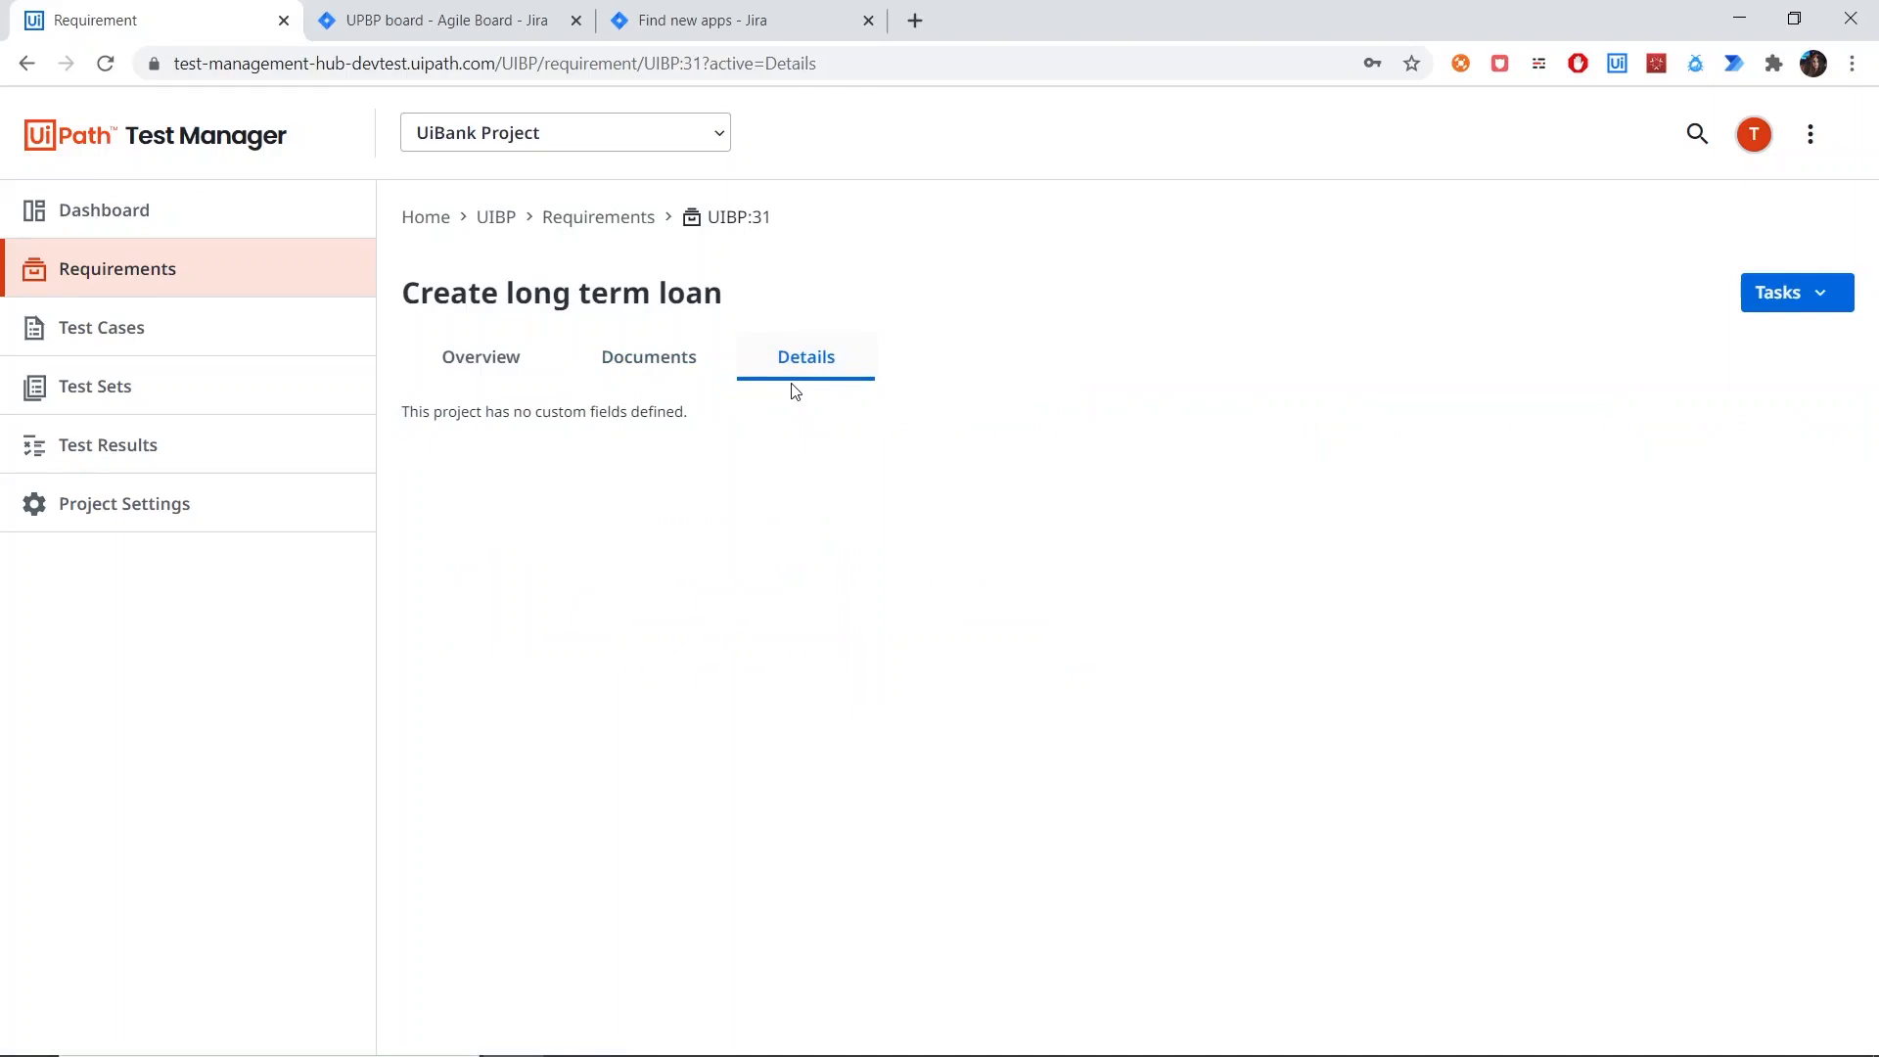
left_click(501, 376)
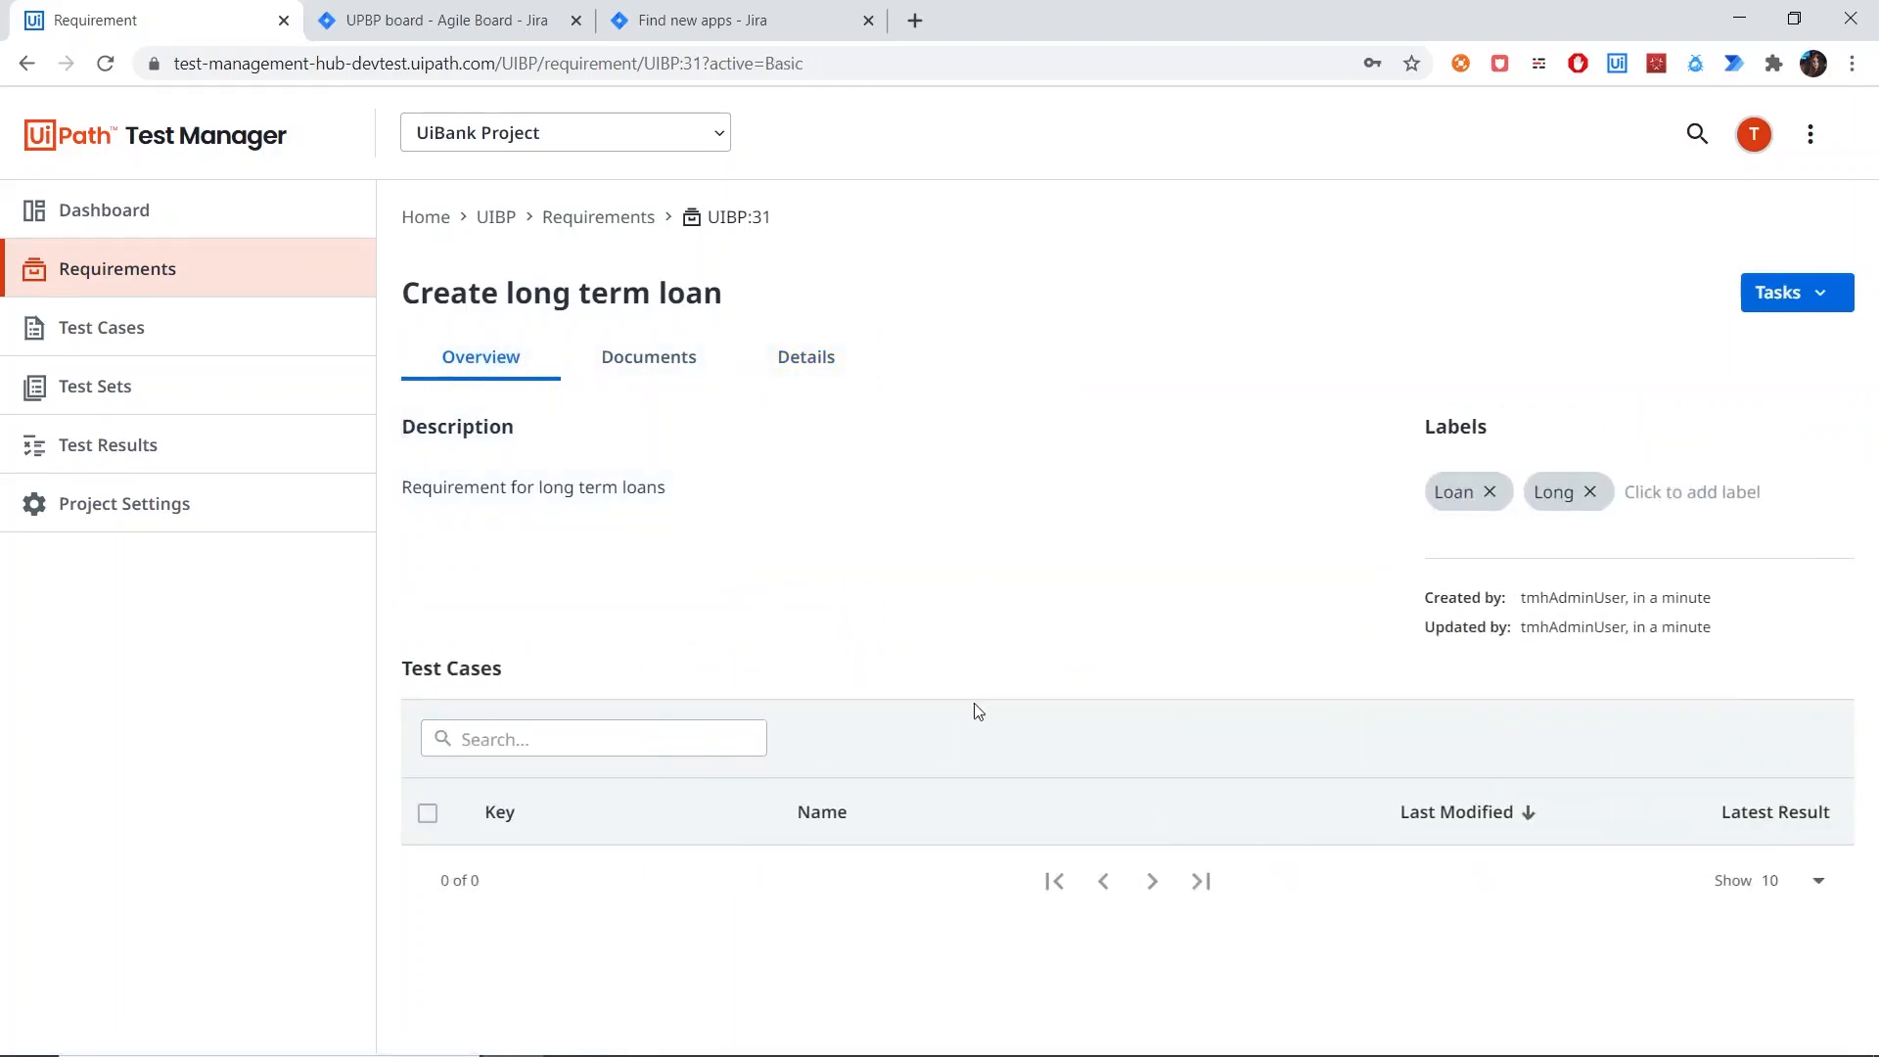
Step: Delete the "Create long term loan" requirement and dismiss the notification
left_click(1817, 296)
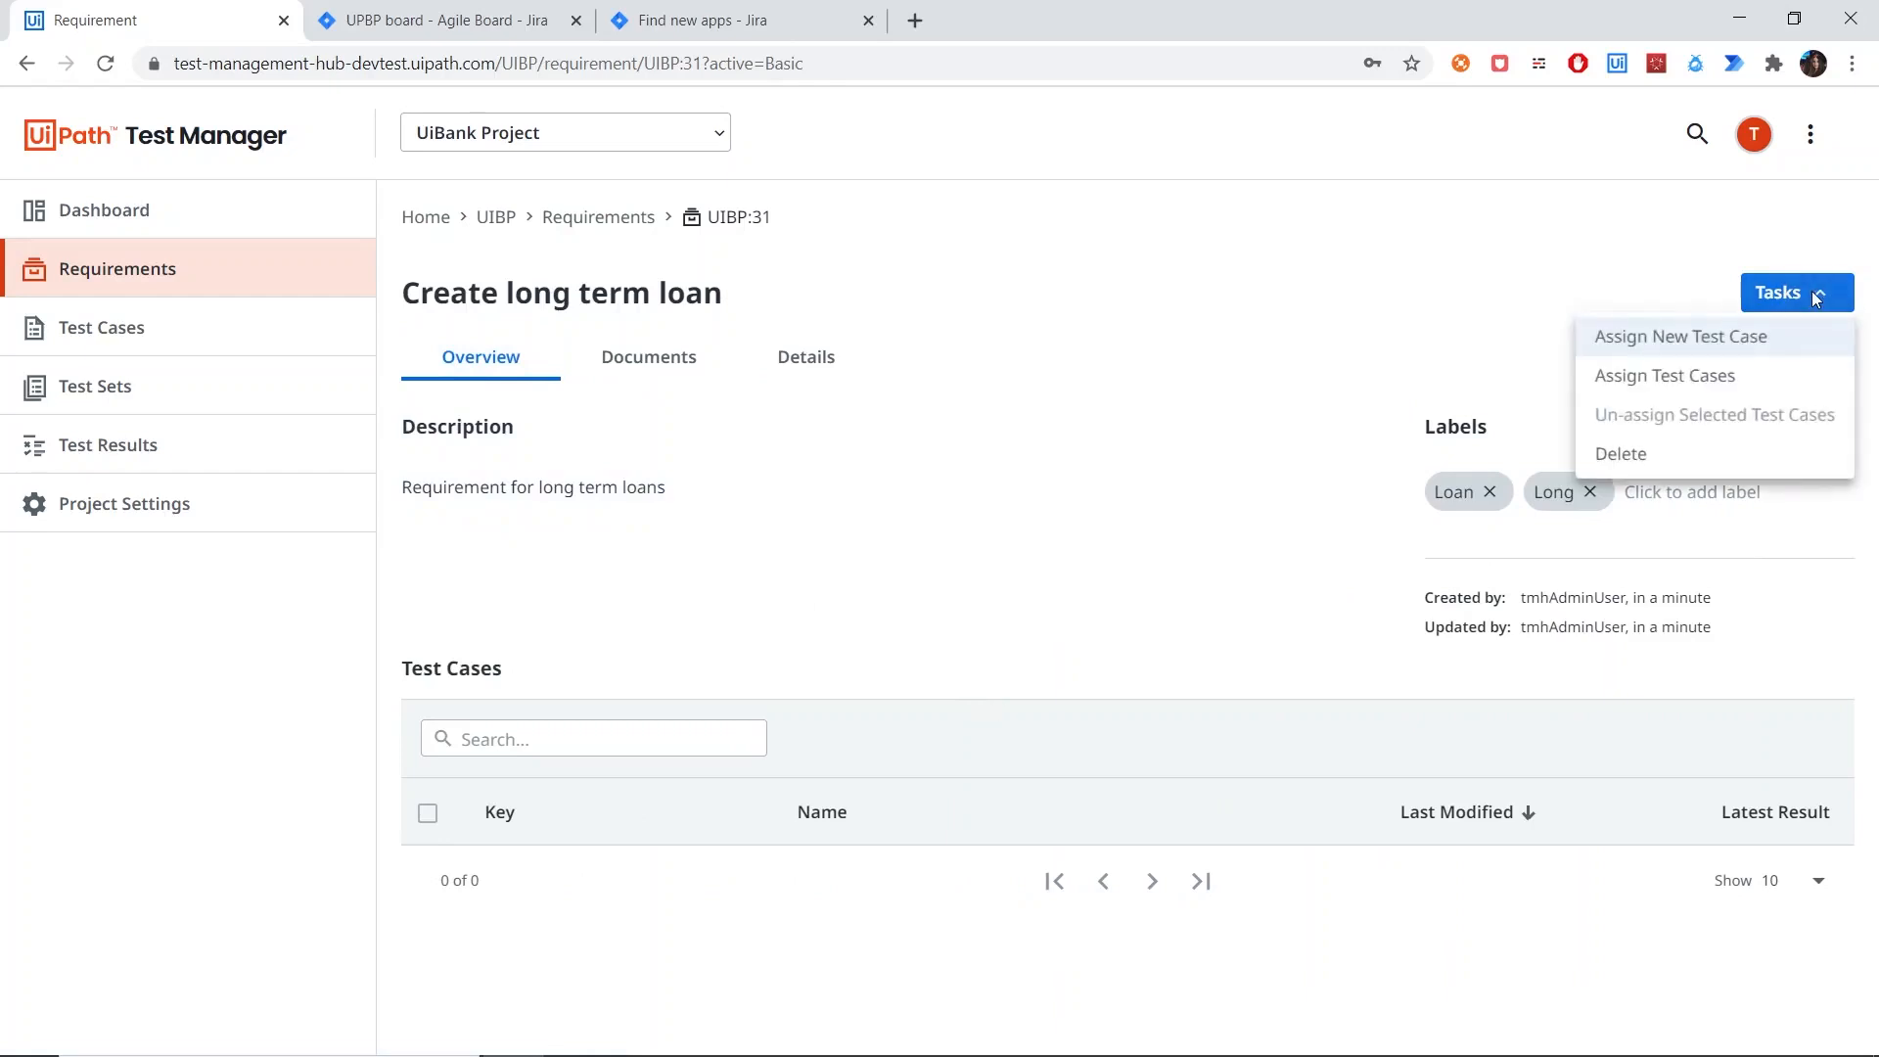
left_click(1659, 454)
left_click(1055, 638)
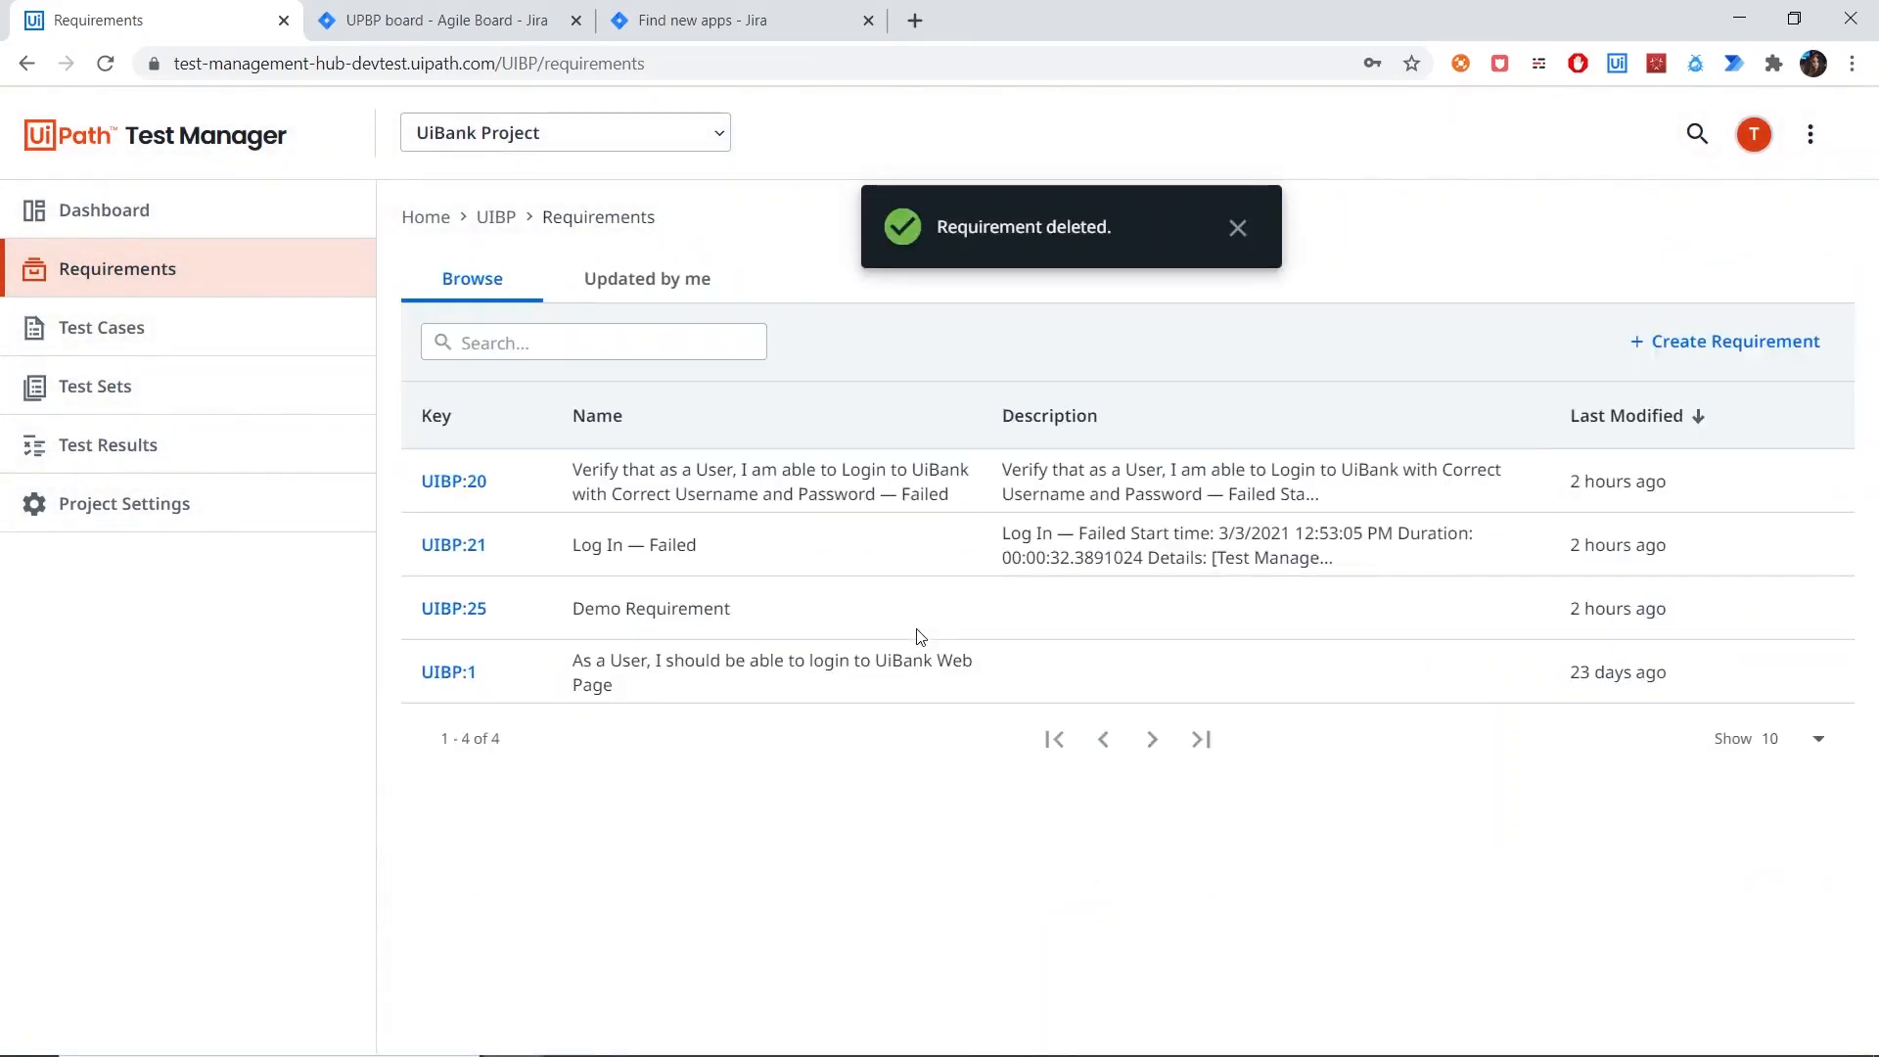
left_click(1239, 228)
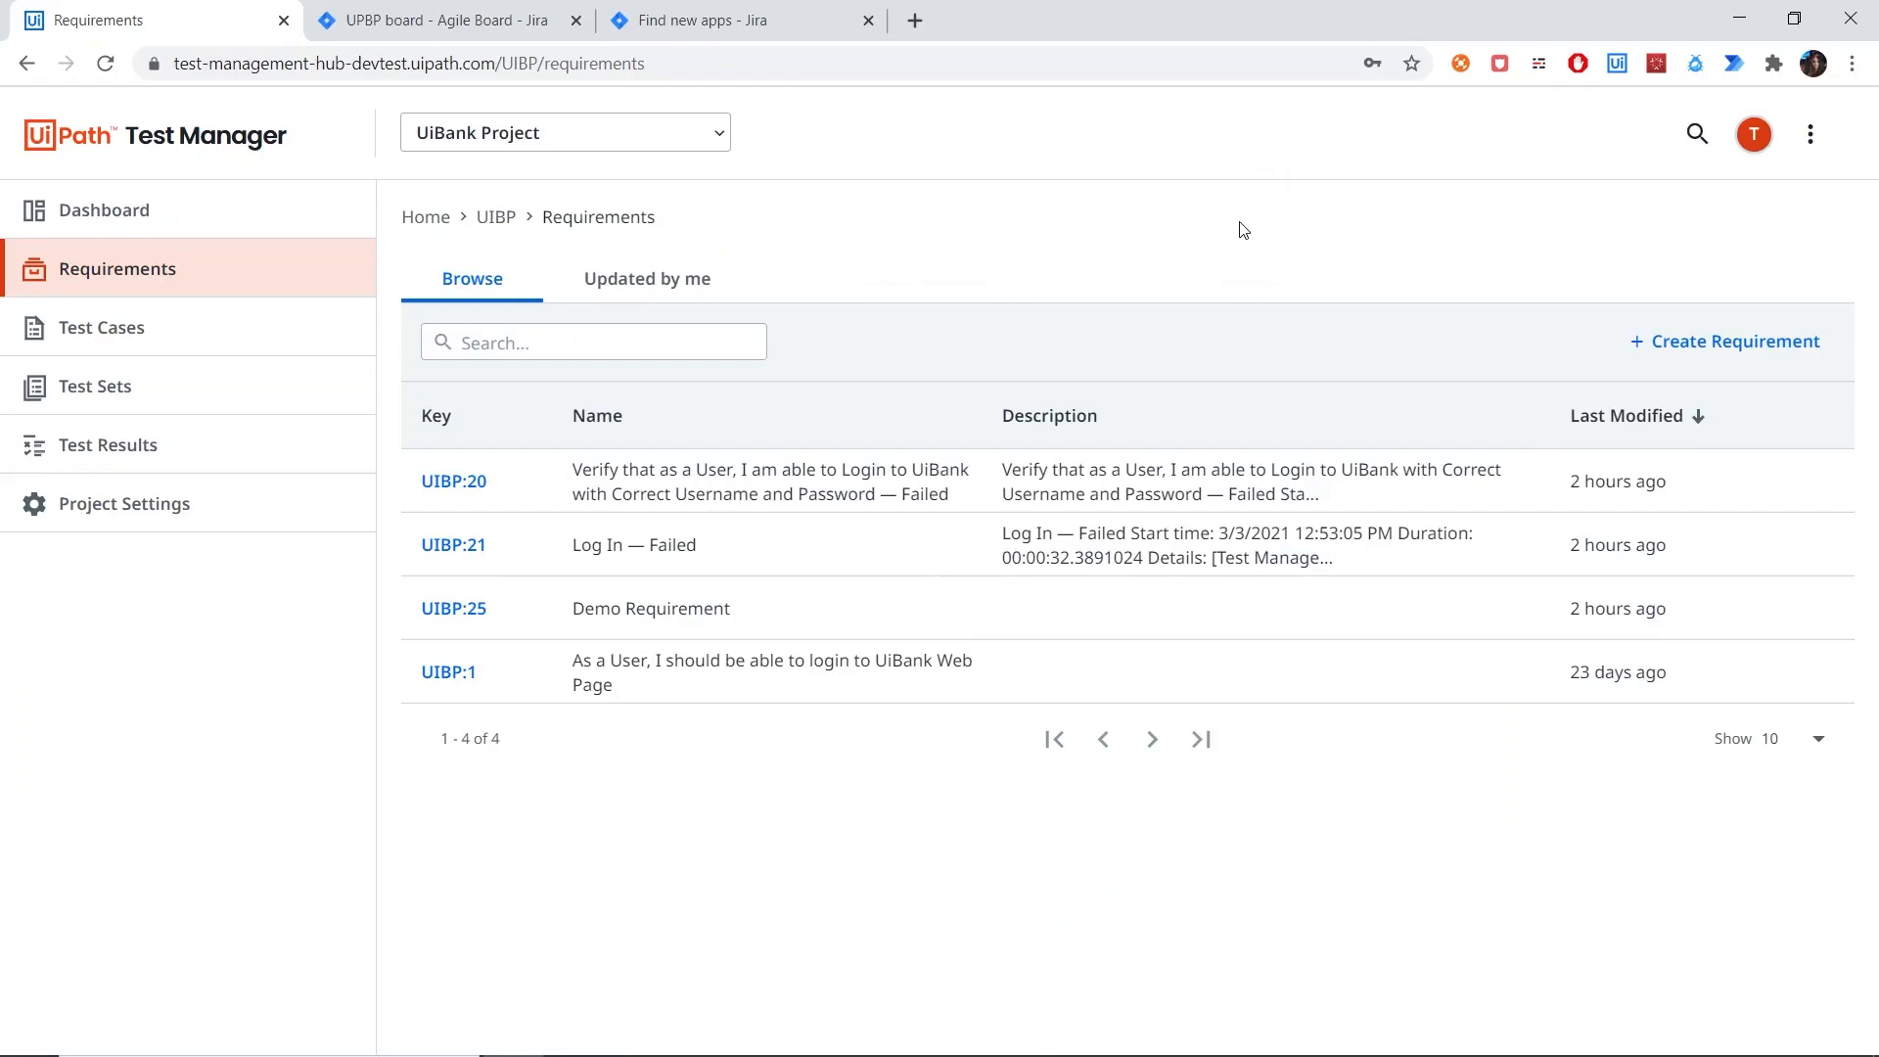
Step: Start a new Jira connection in the project's integration settings and name it "Jira connection"
left_click(49, 504)
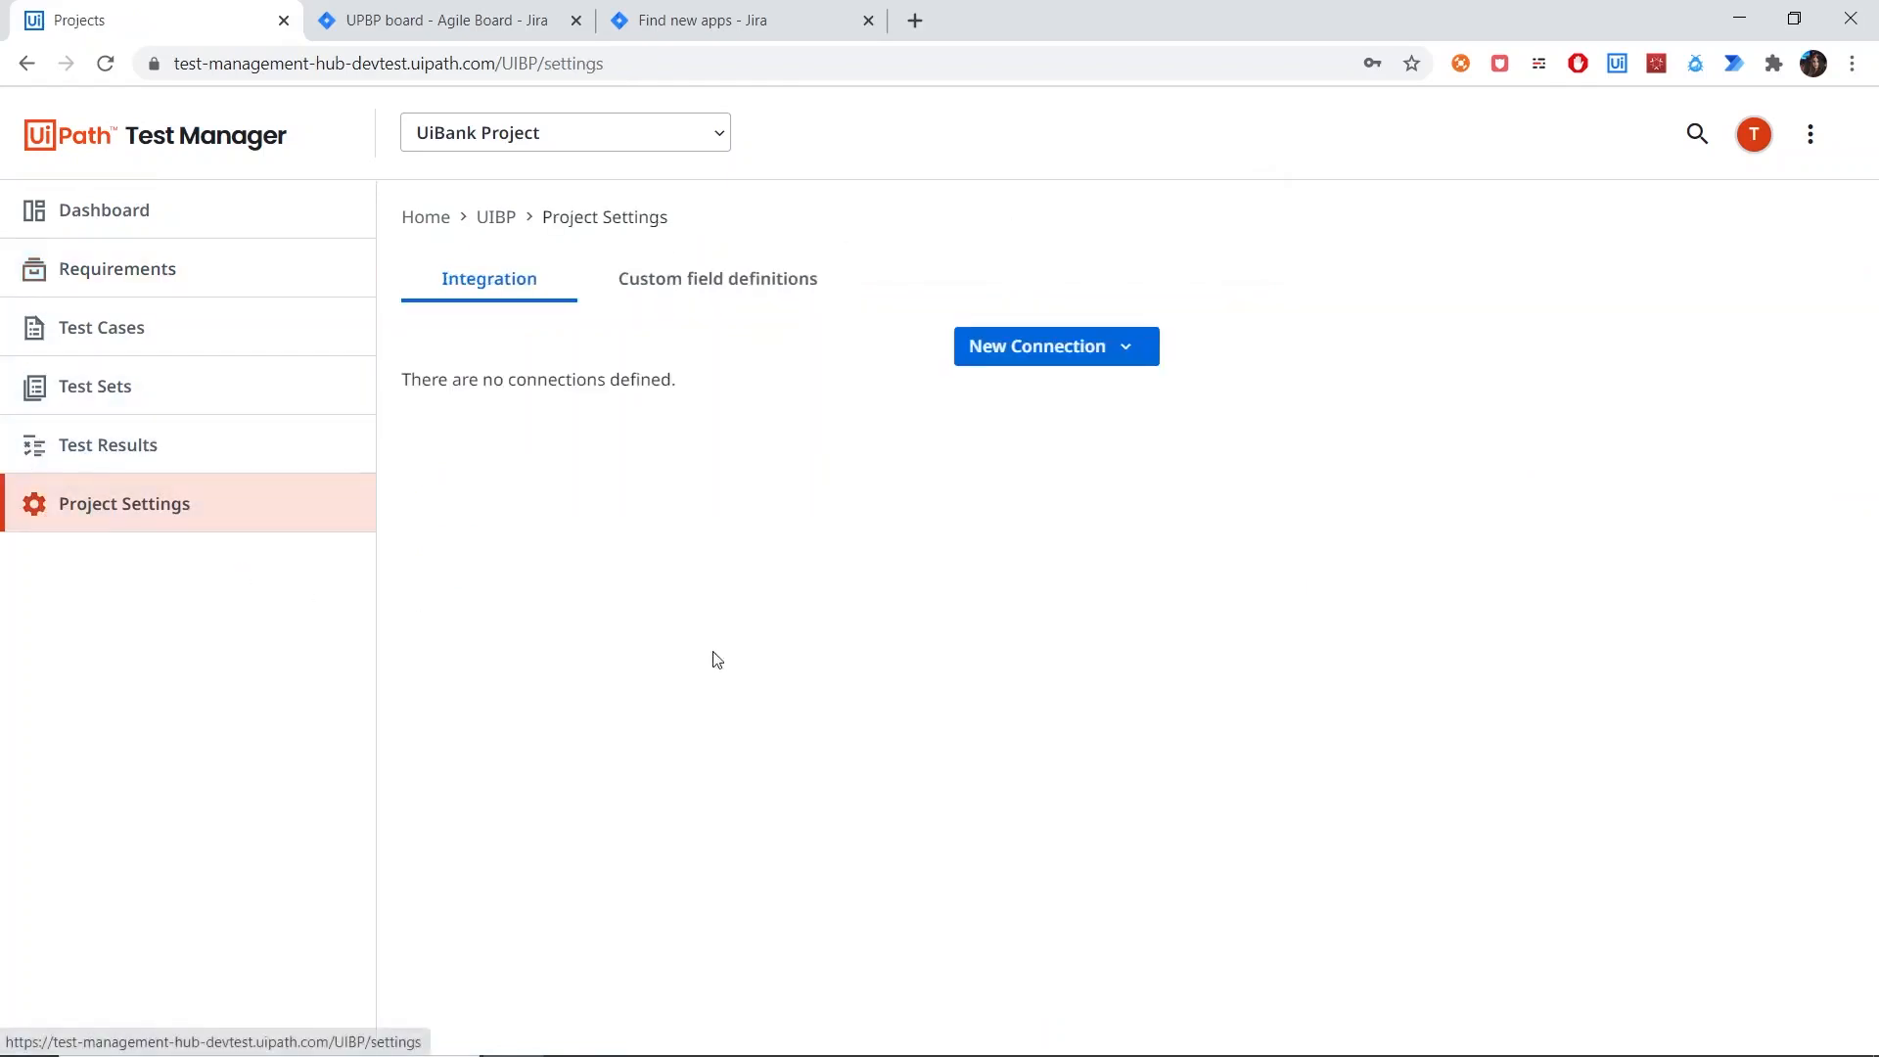
left_click(1118, 354)
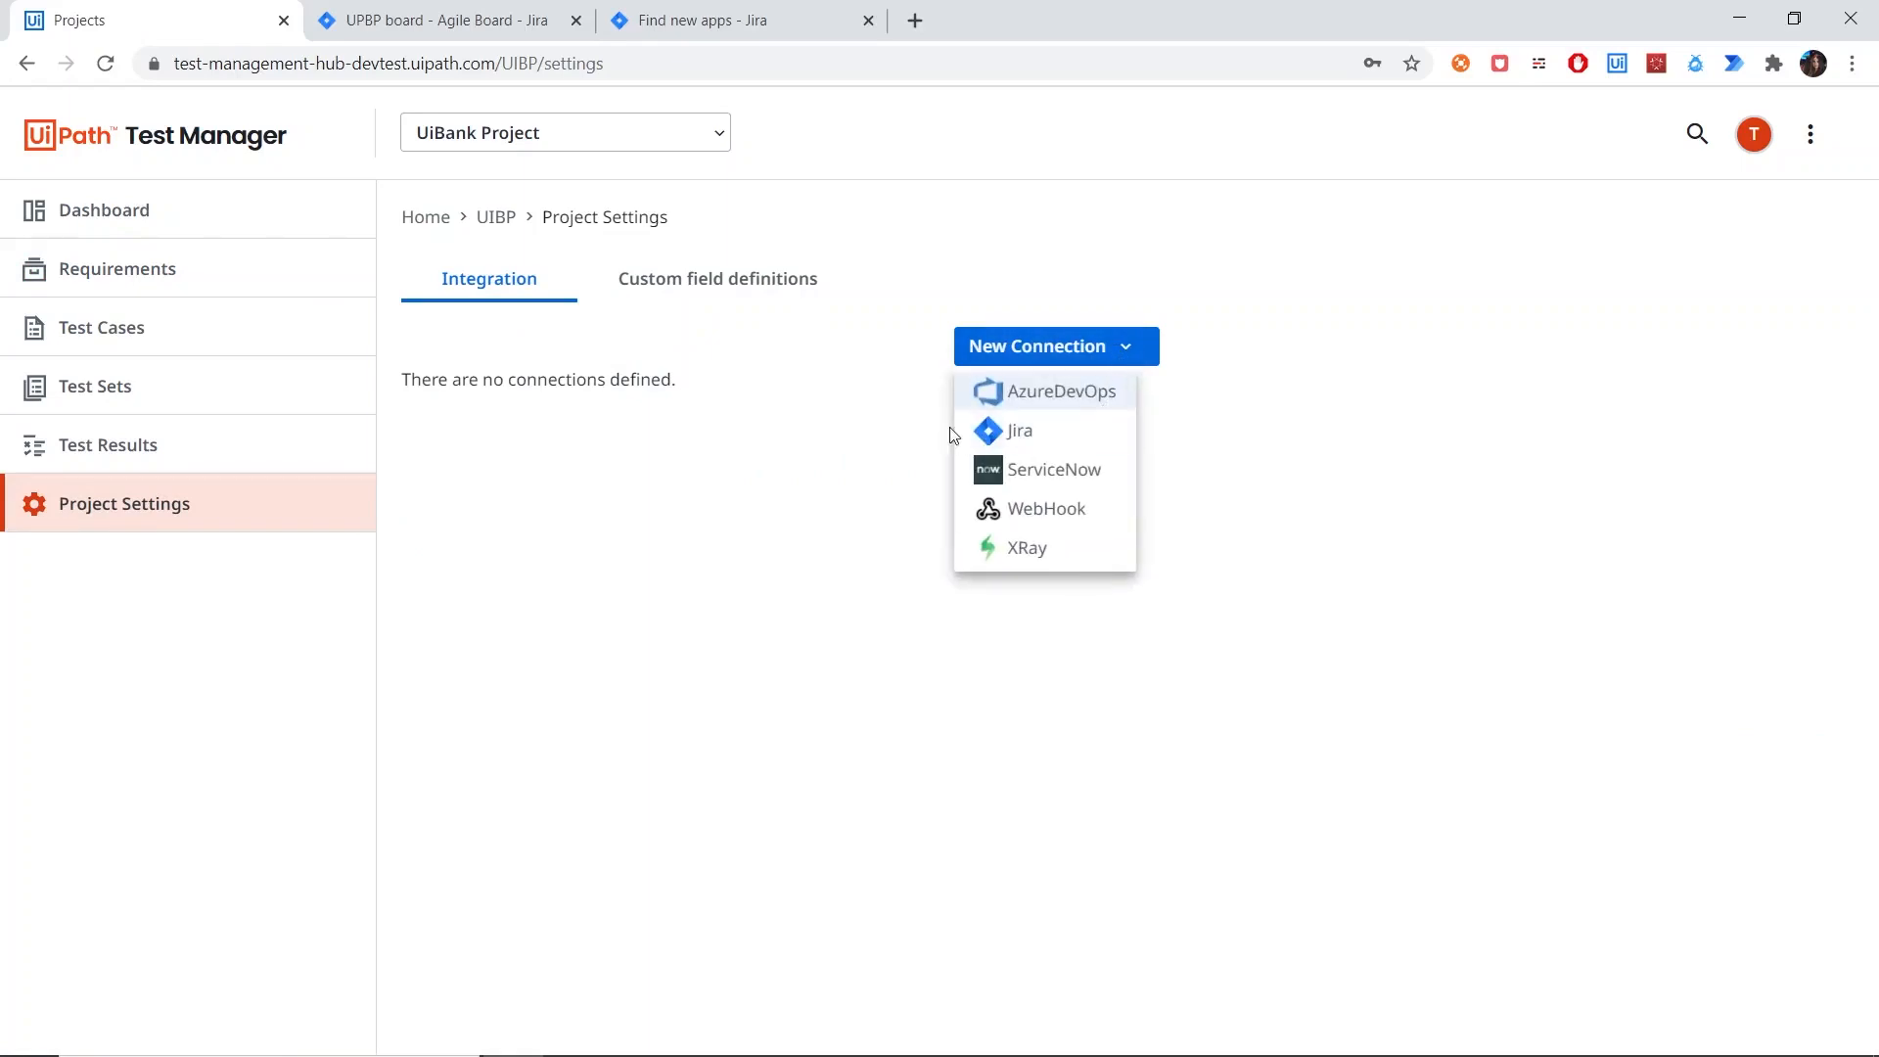
left_click(1008, 430)
type("Jira connection")
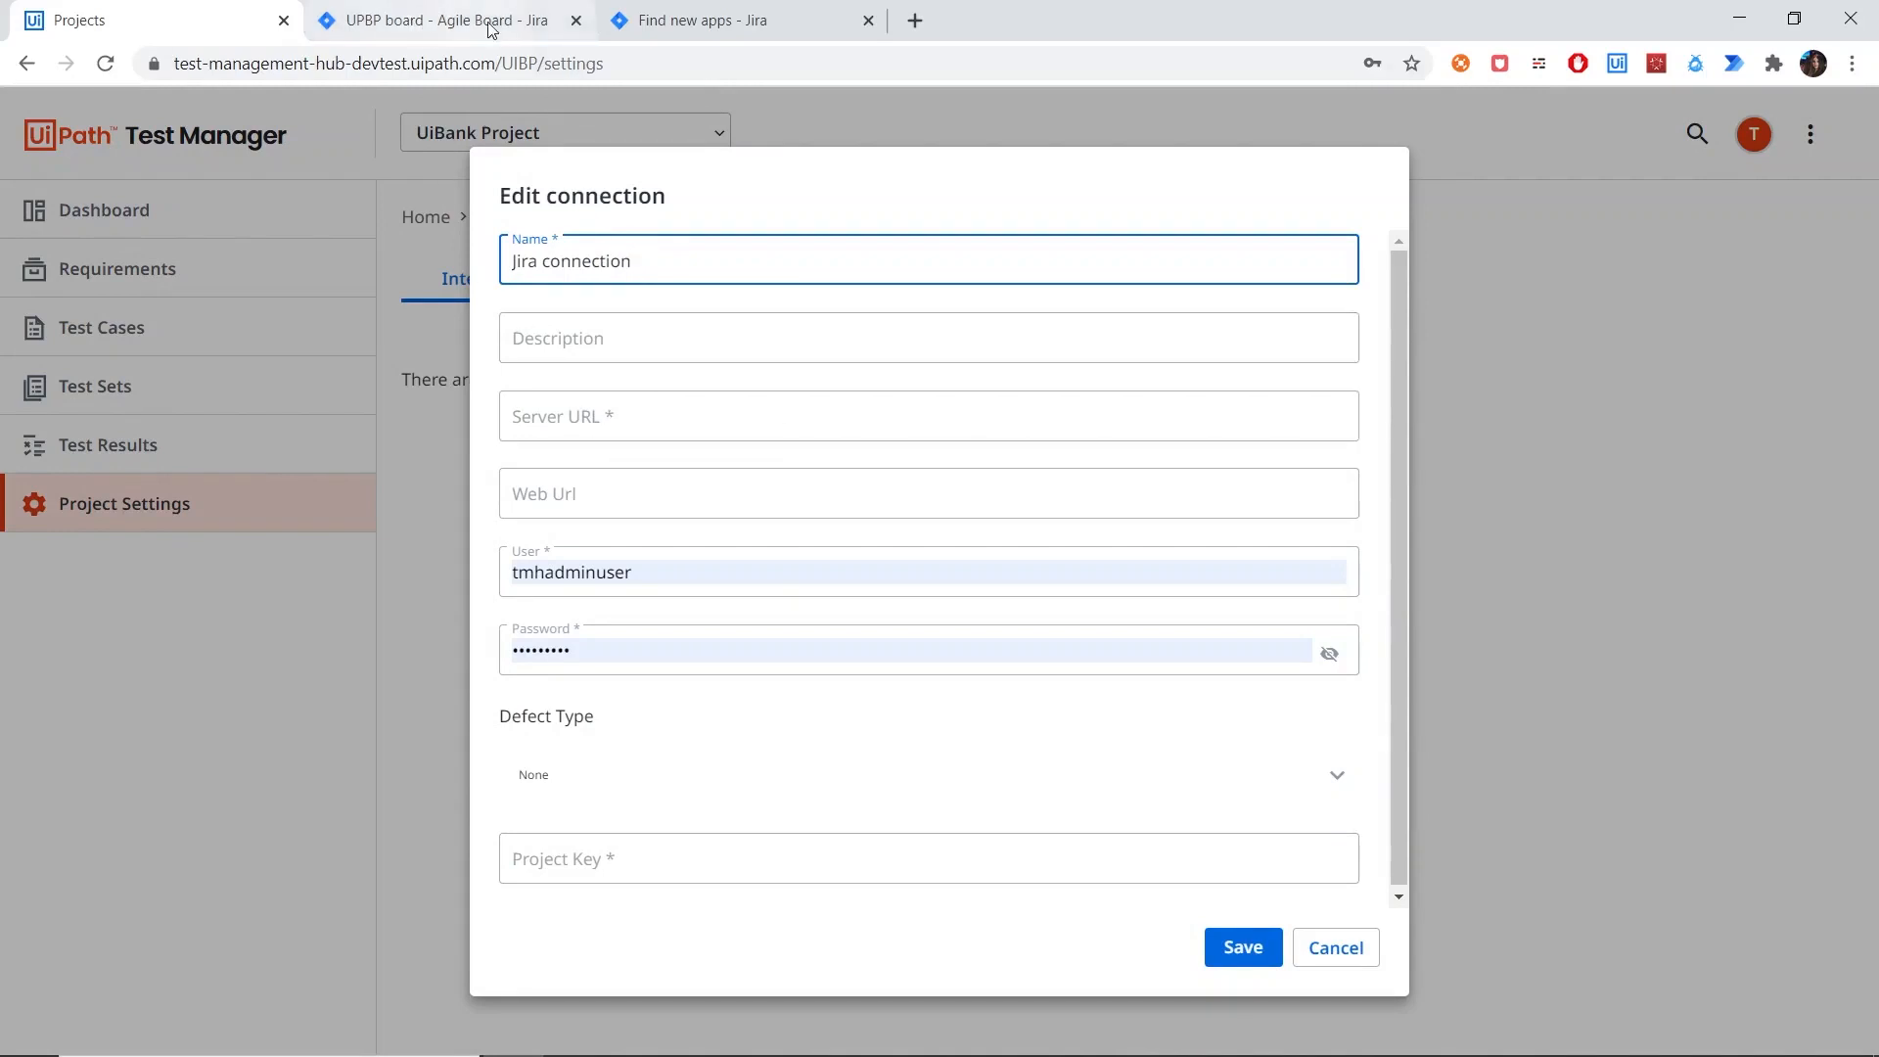
left_click(435, 20)
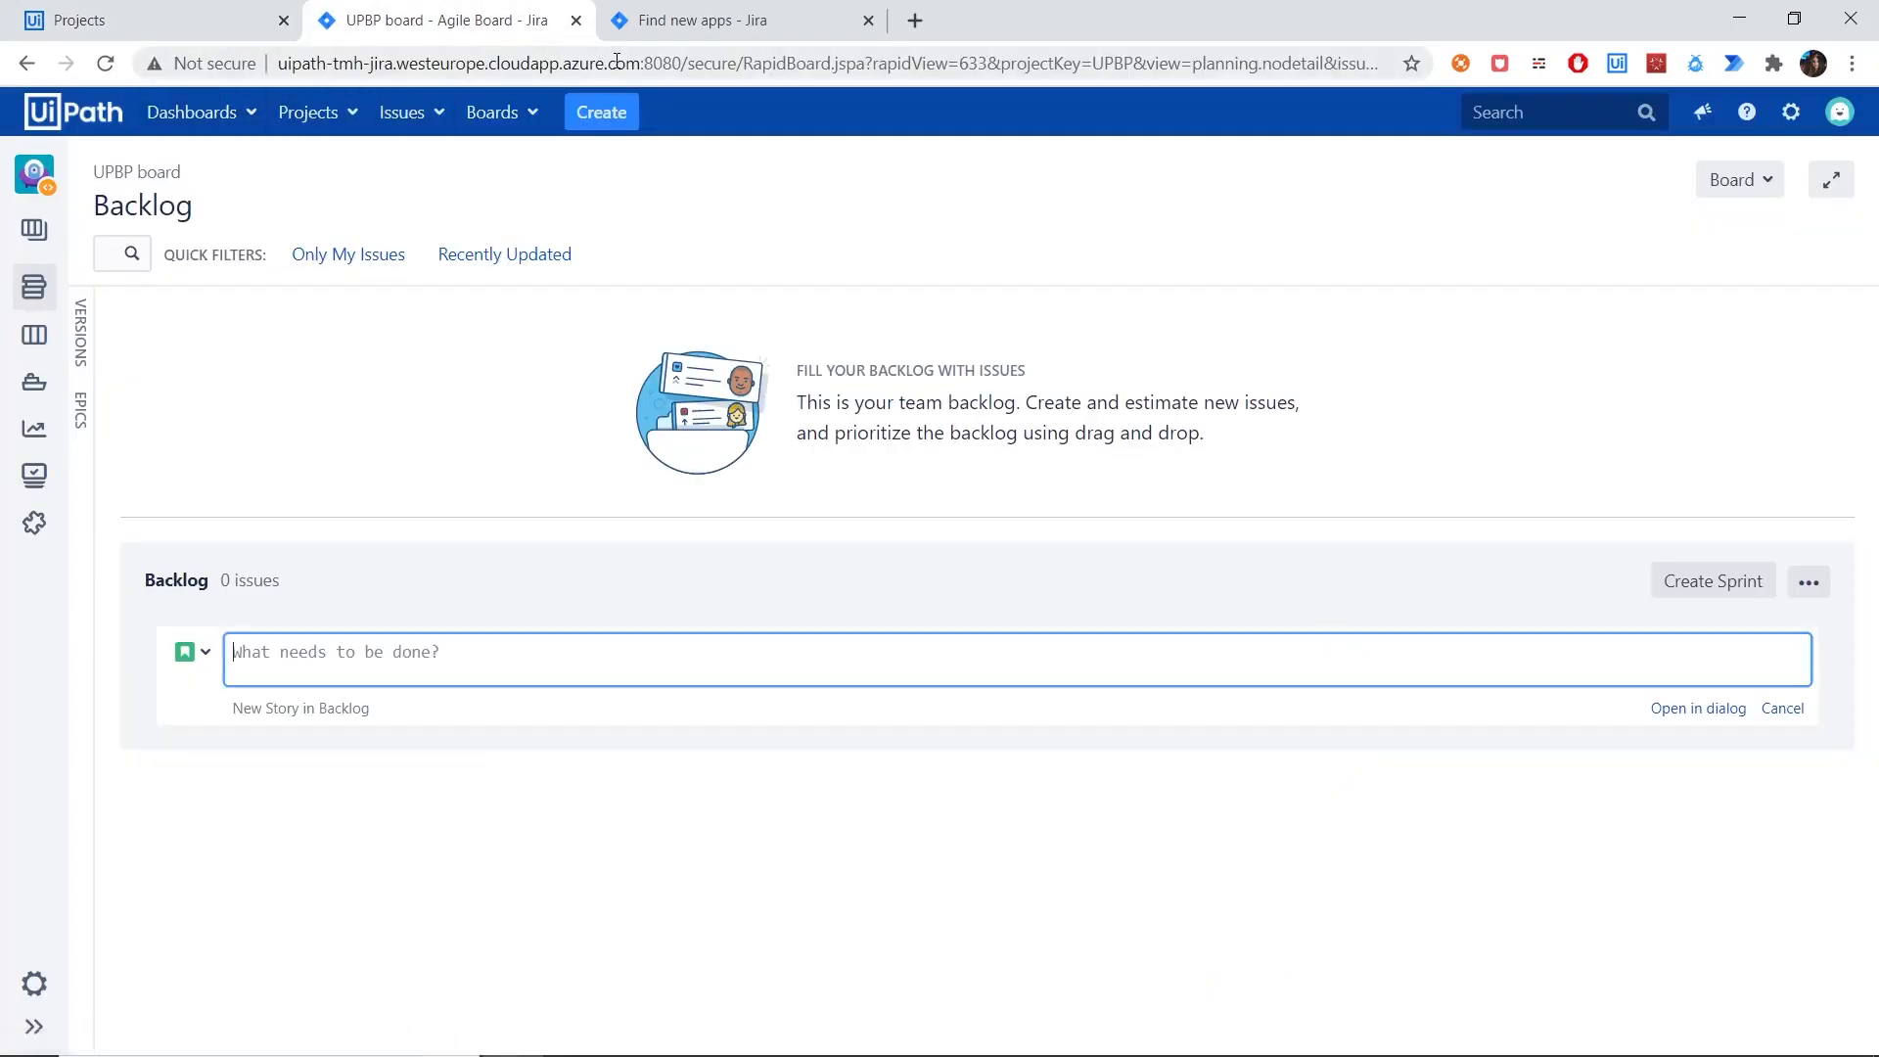
left_click_drag(682, 61, 269, 62)
key("ctrl+c")
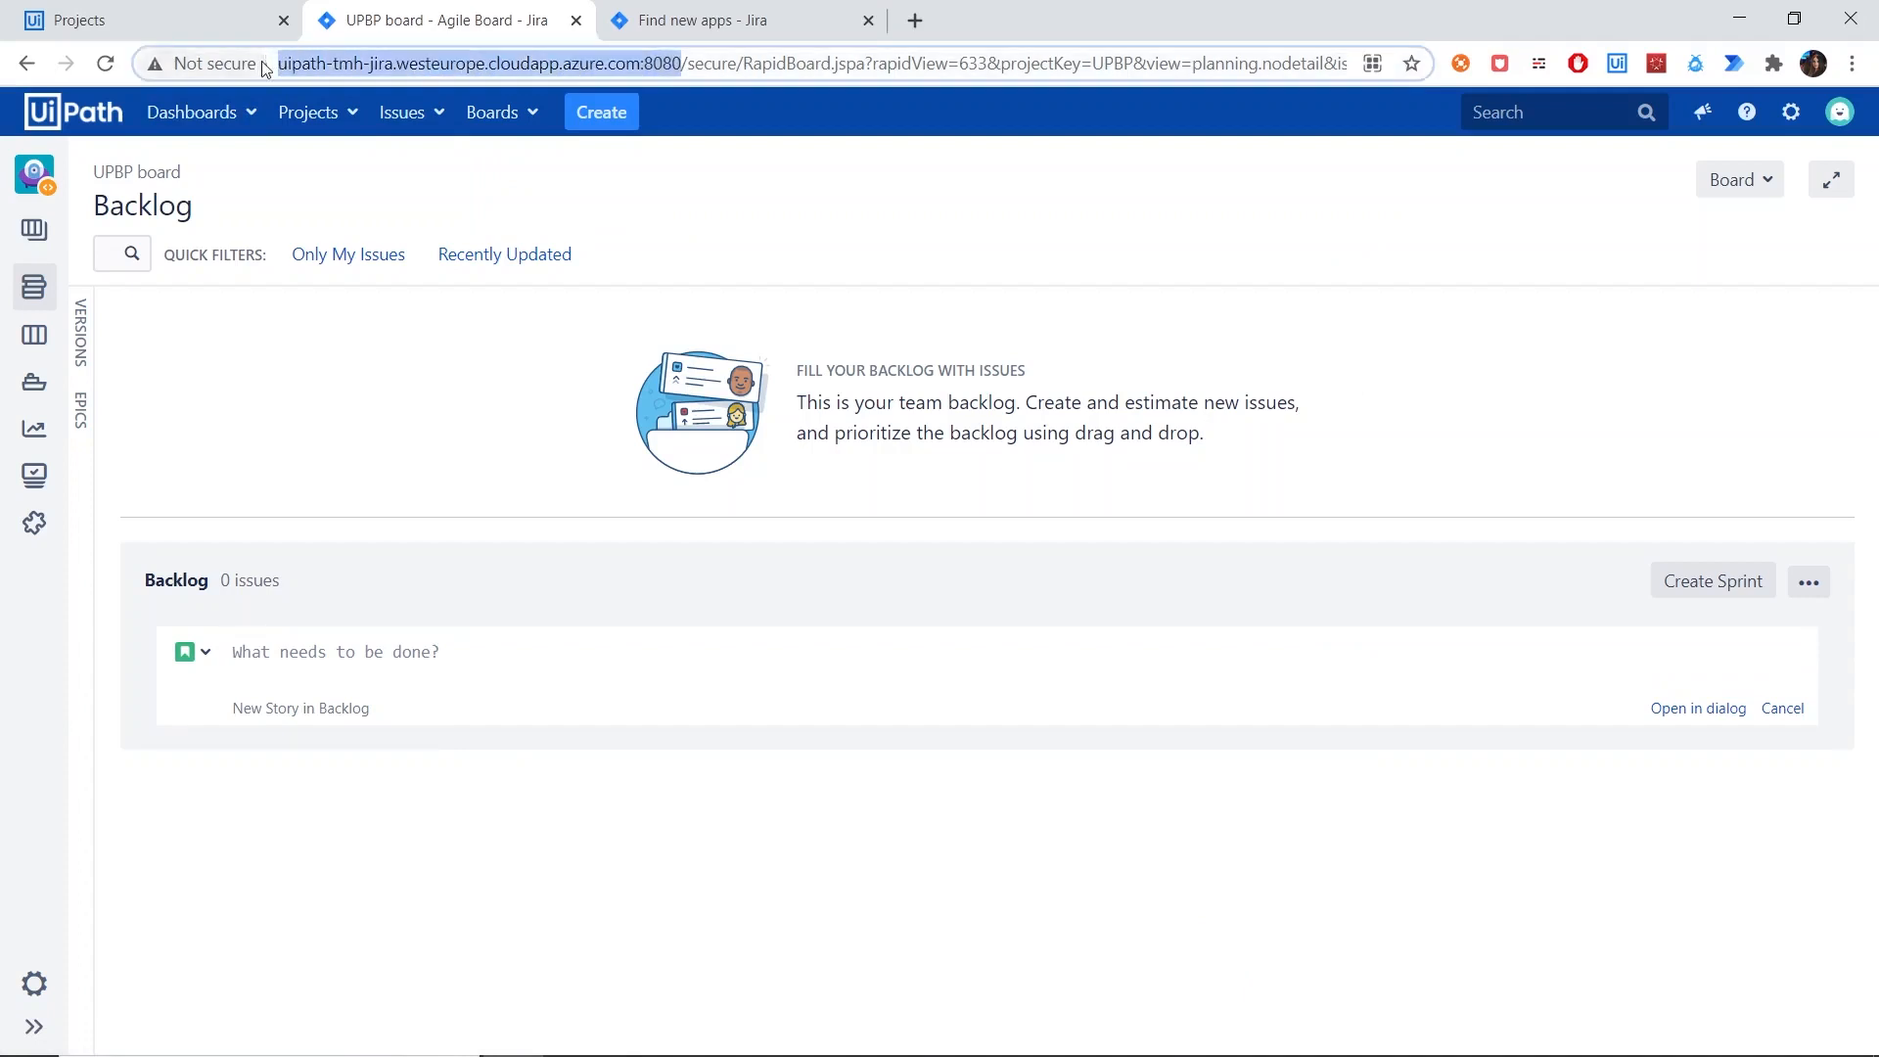
left_click(118, 26)
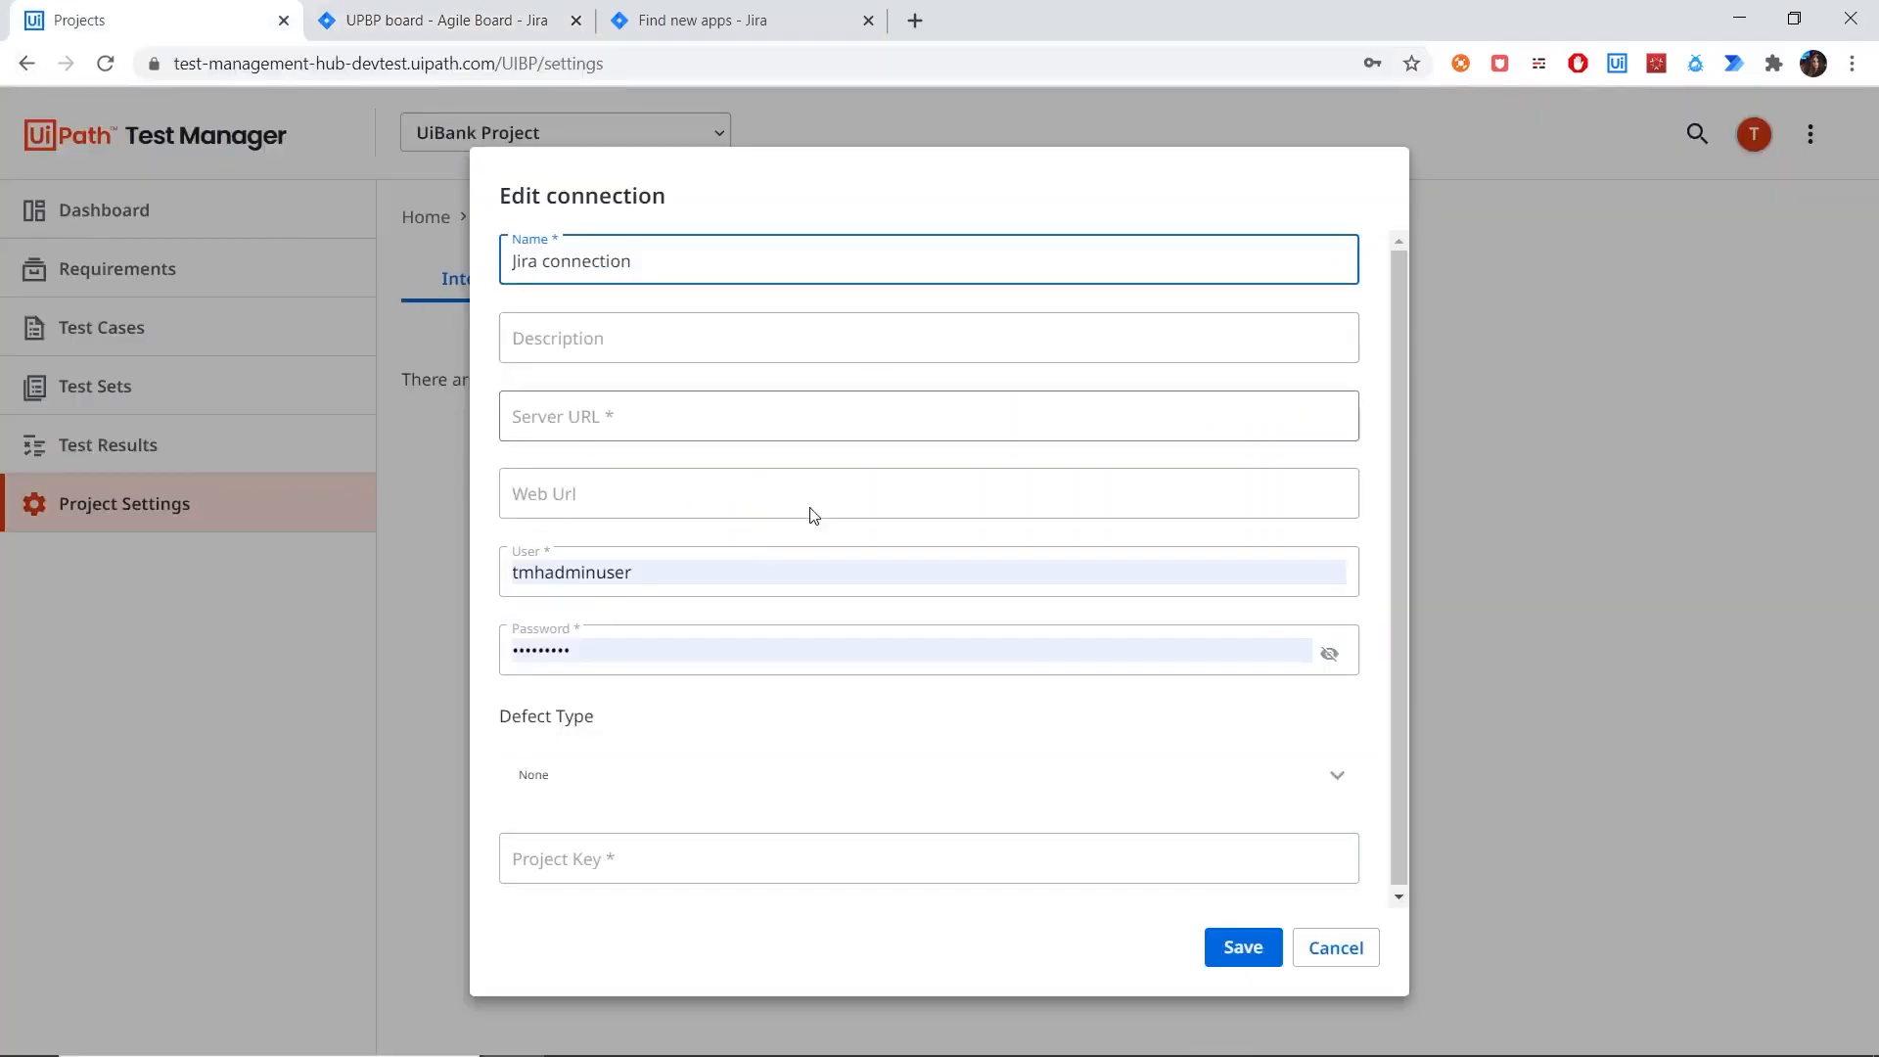
left_click(598, 413)
key("ctrl+v")
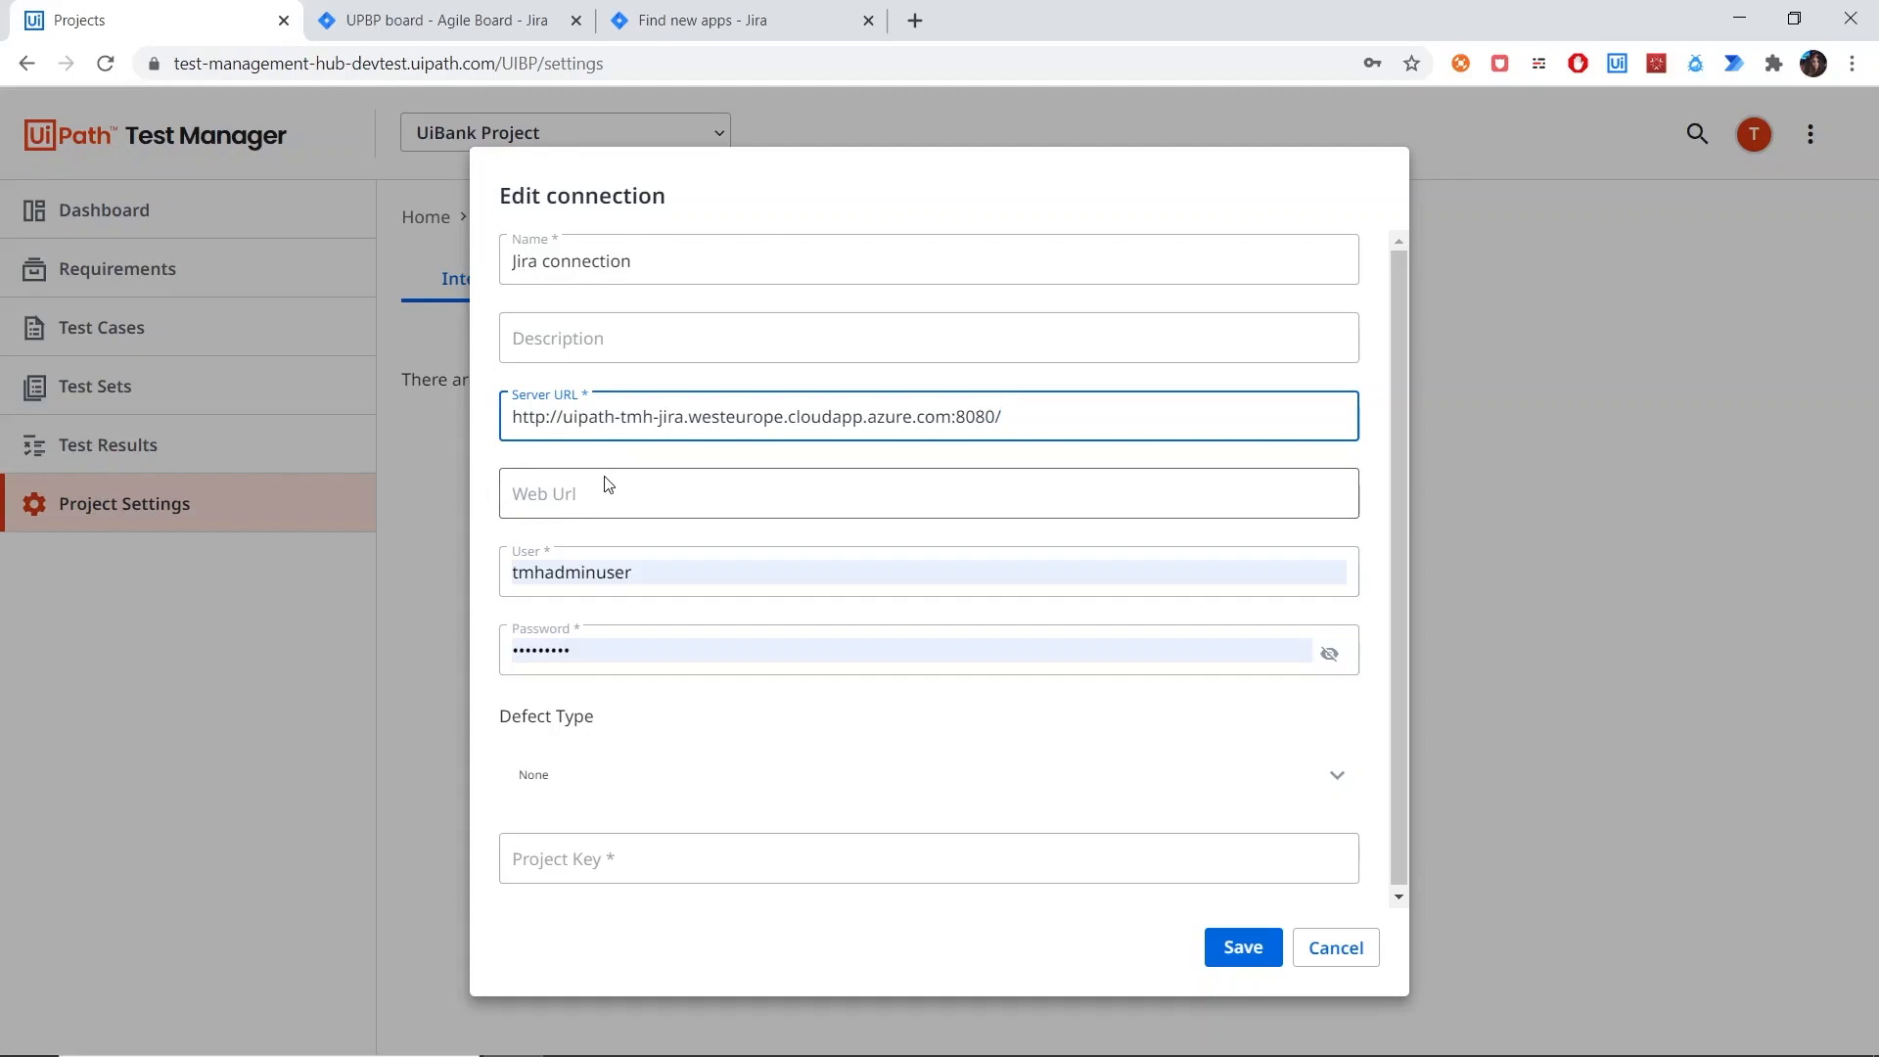
Step: Enter the Jira user name and paste the account password for the connection
left_click(612, 570)
type("smes")
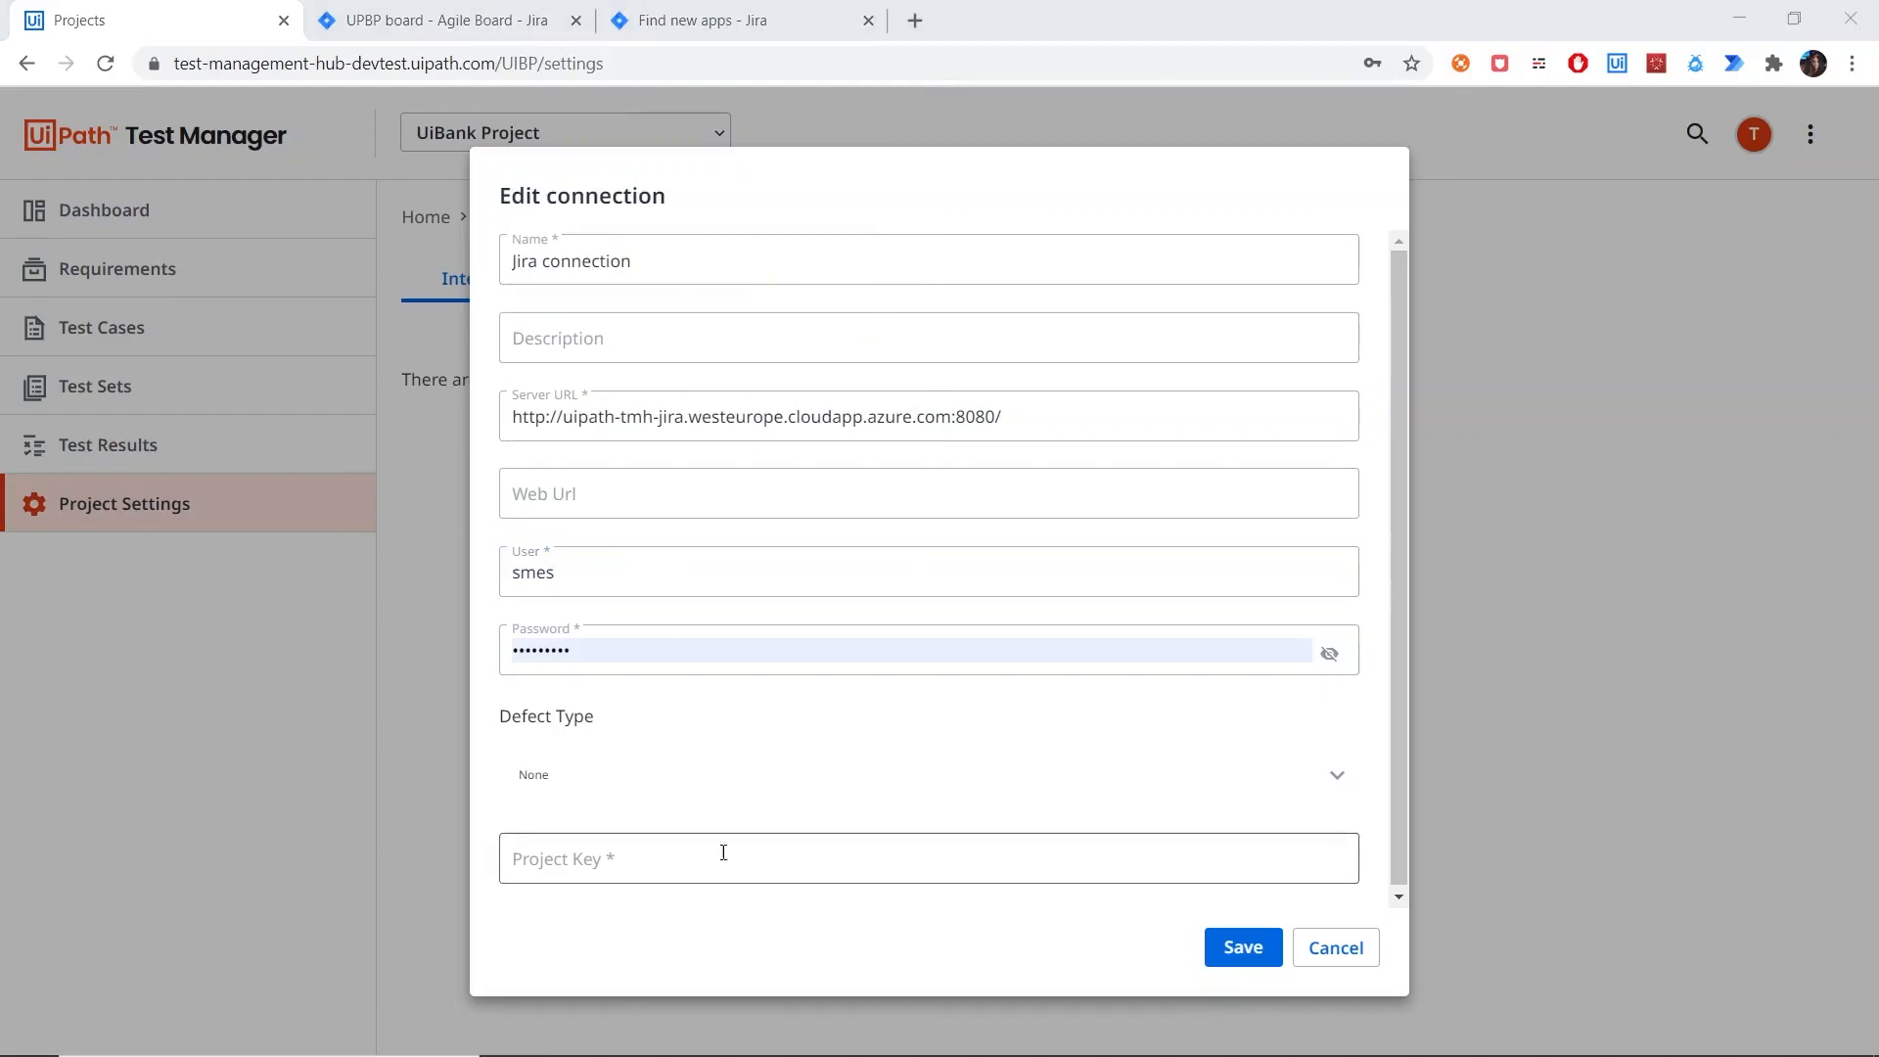
left_click(744, 651)
key("ctrl+v")
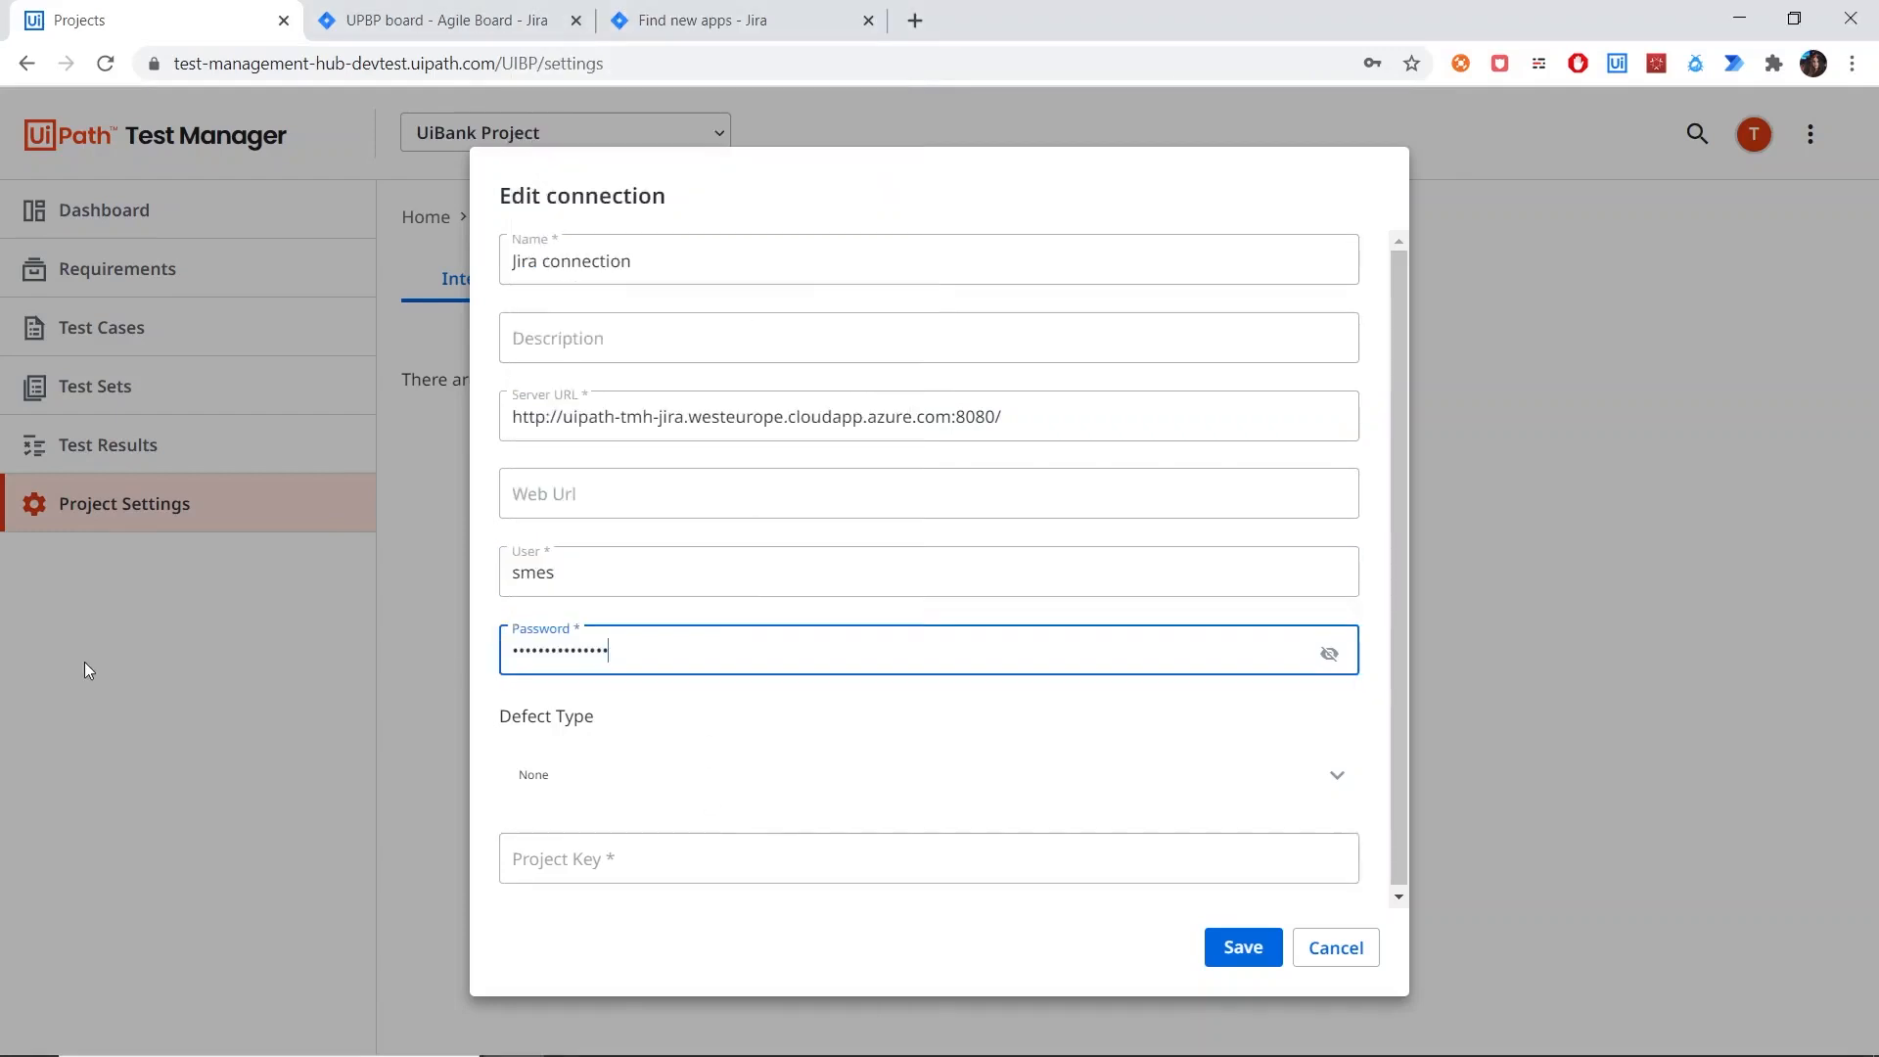
Step: Copy the project key UPBP from the Jira board into the connection and save it
left_click(616, 862)
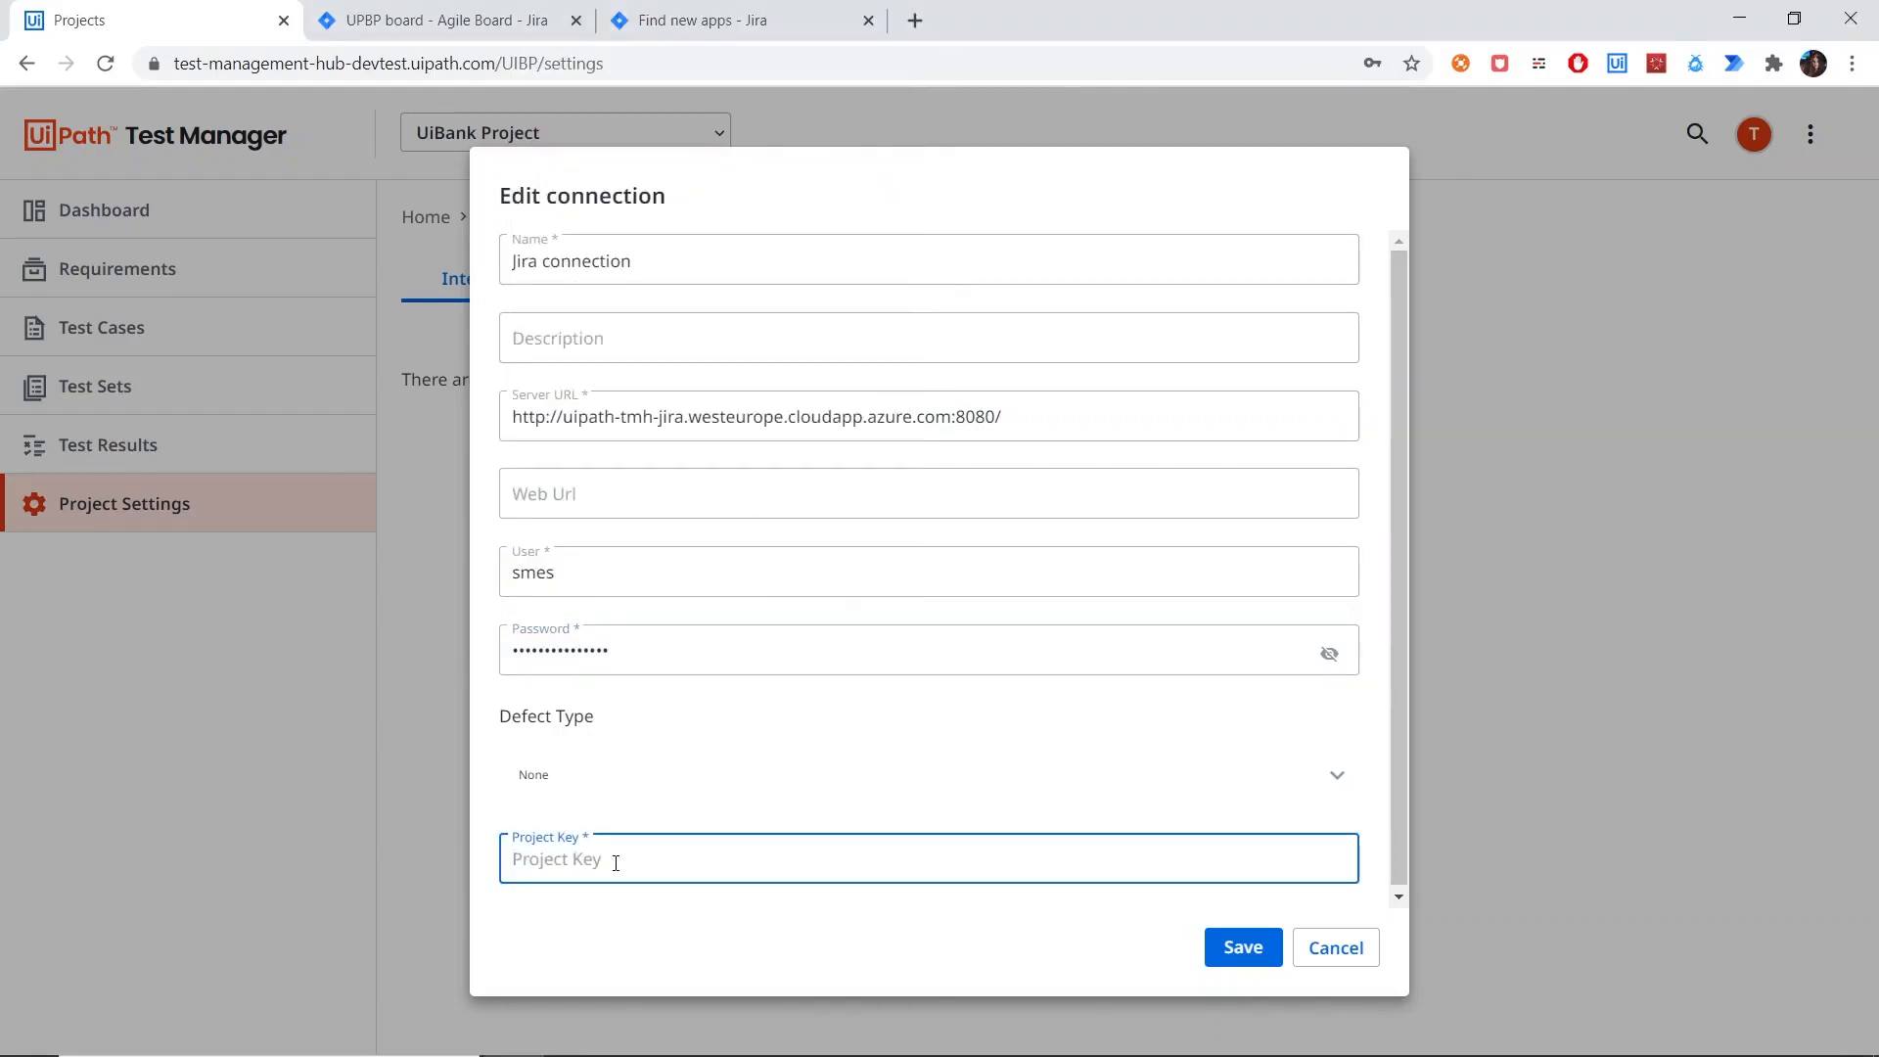
left_click(379, 15)
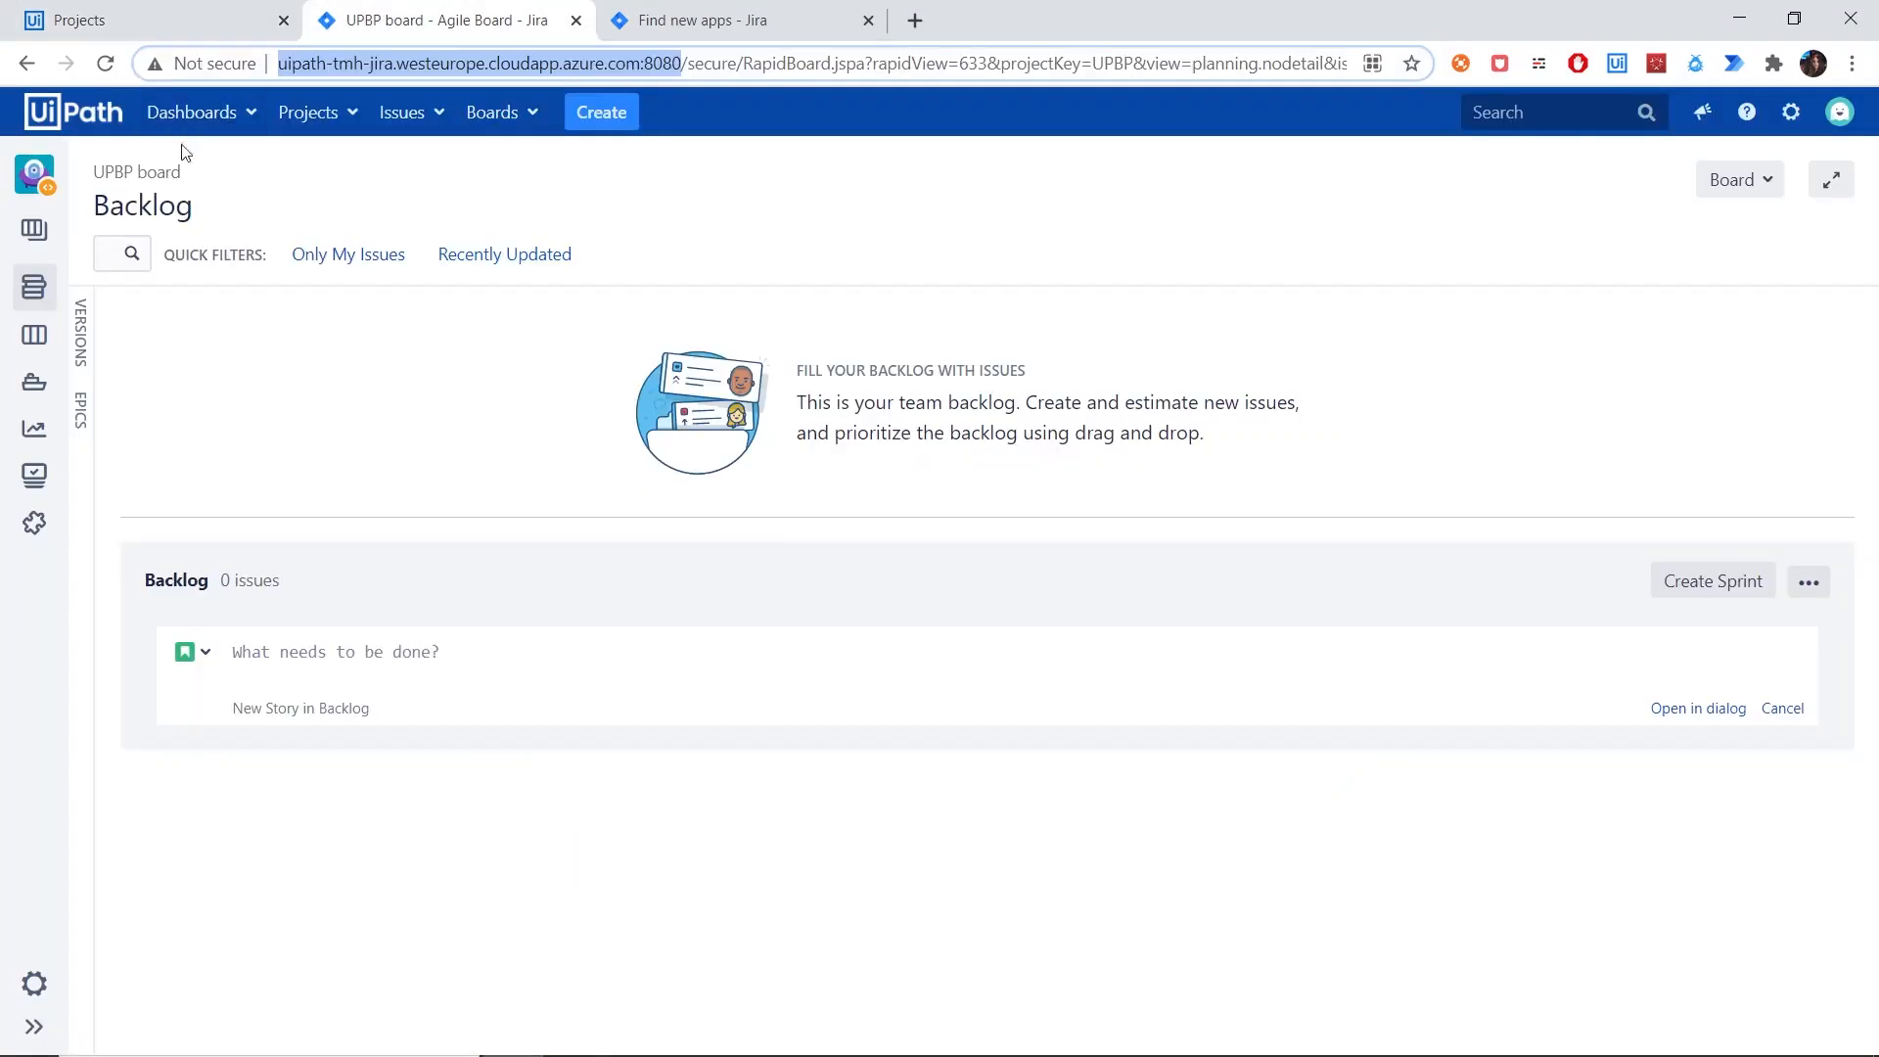
left_click_drag(136, 167, 74, 179)
key("ctrl+c")
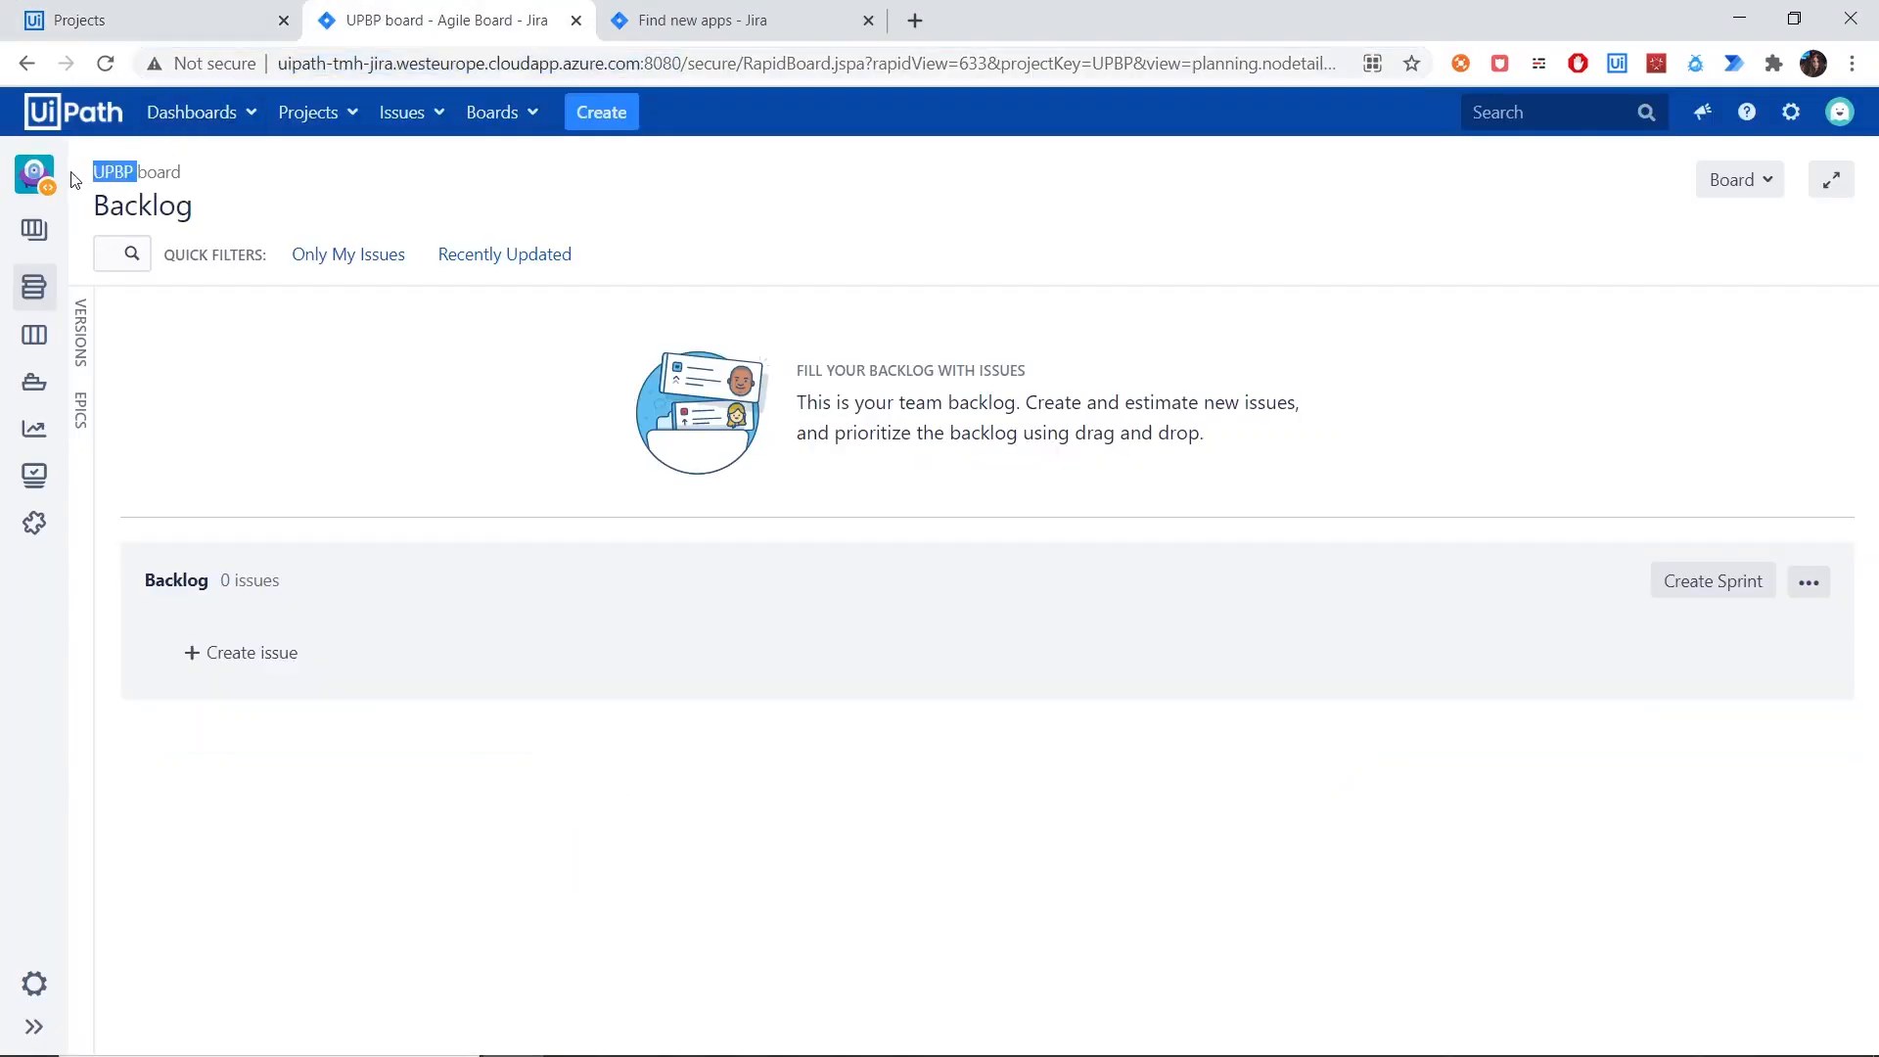
left_click(88, 23)
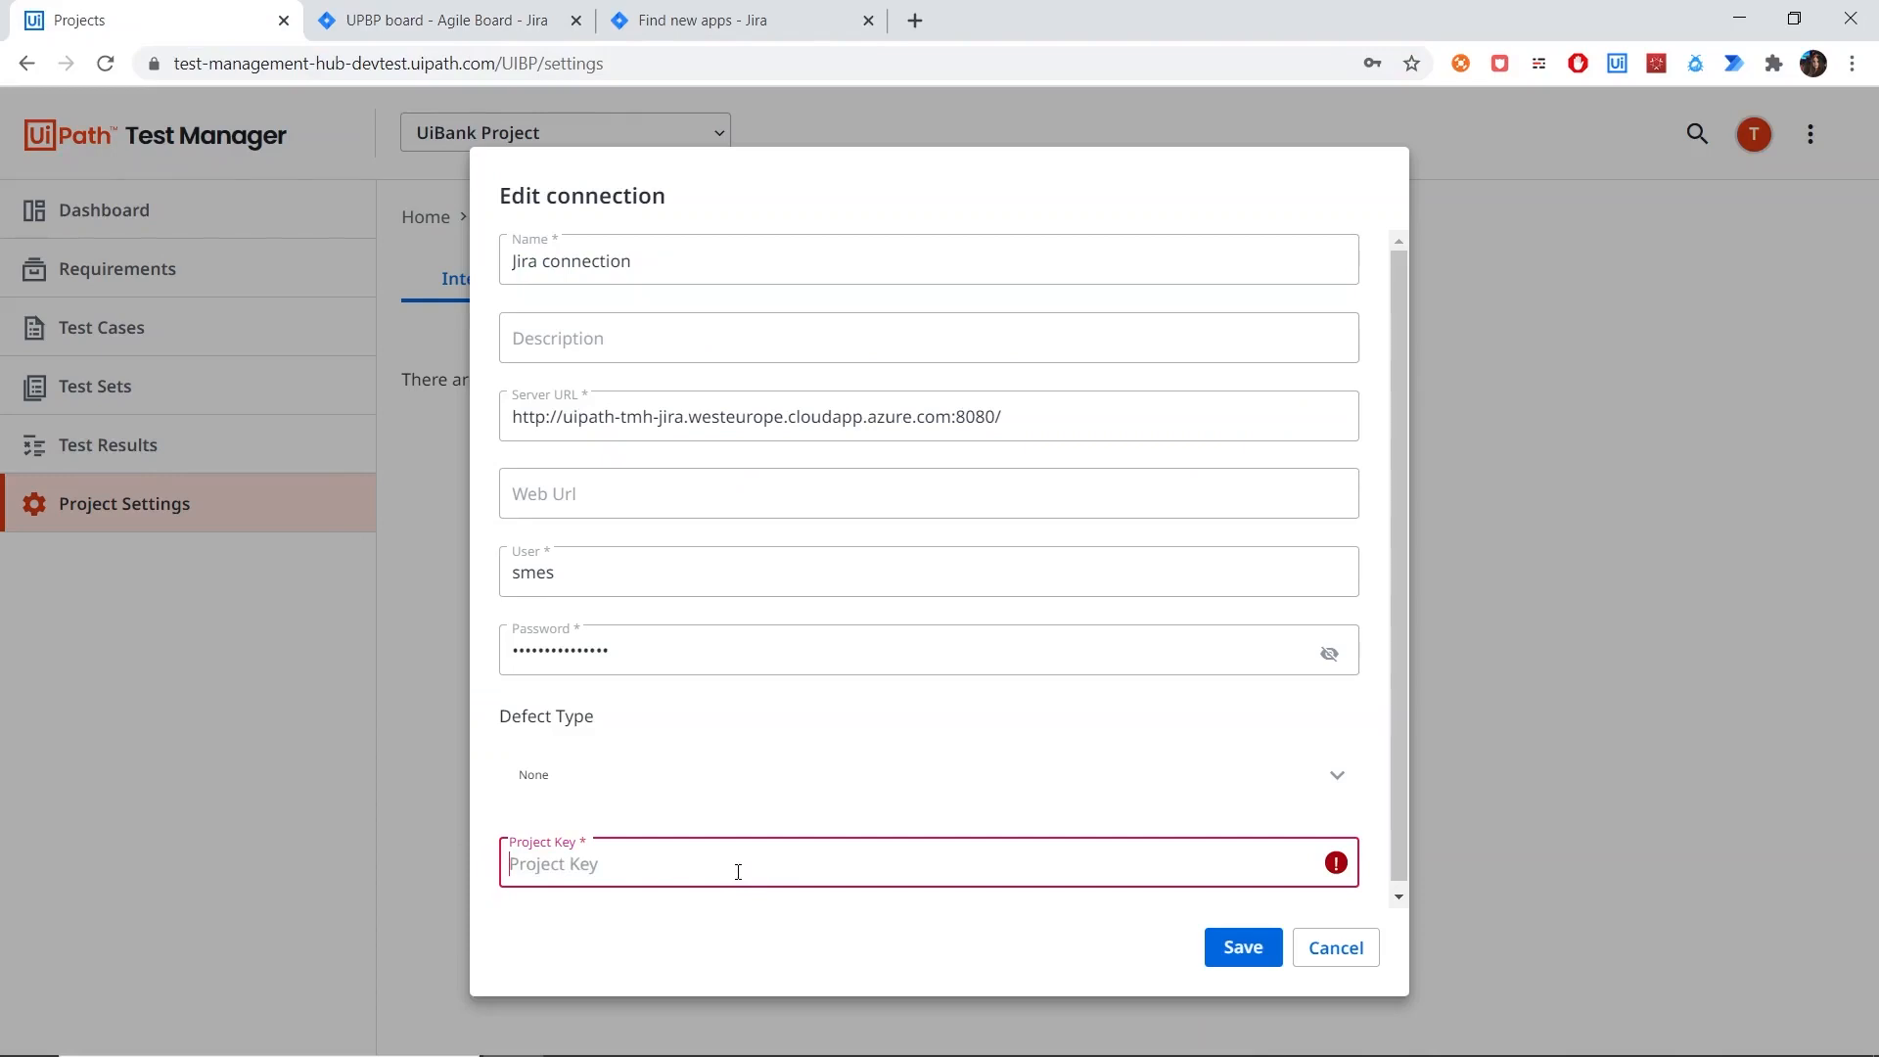
key("ctrl+v")
left_click(1227, 957)
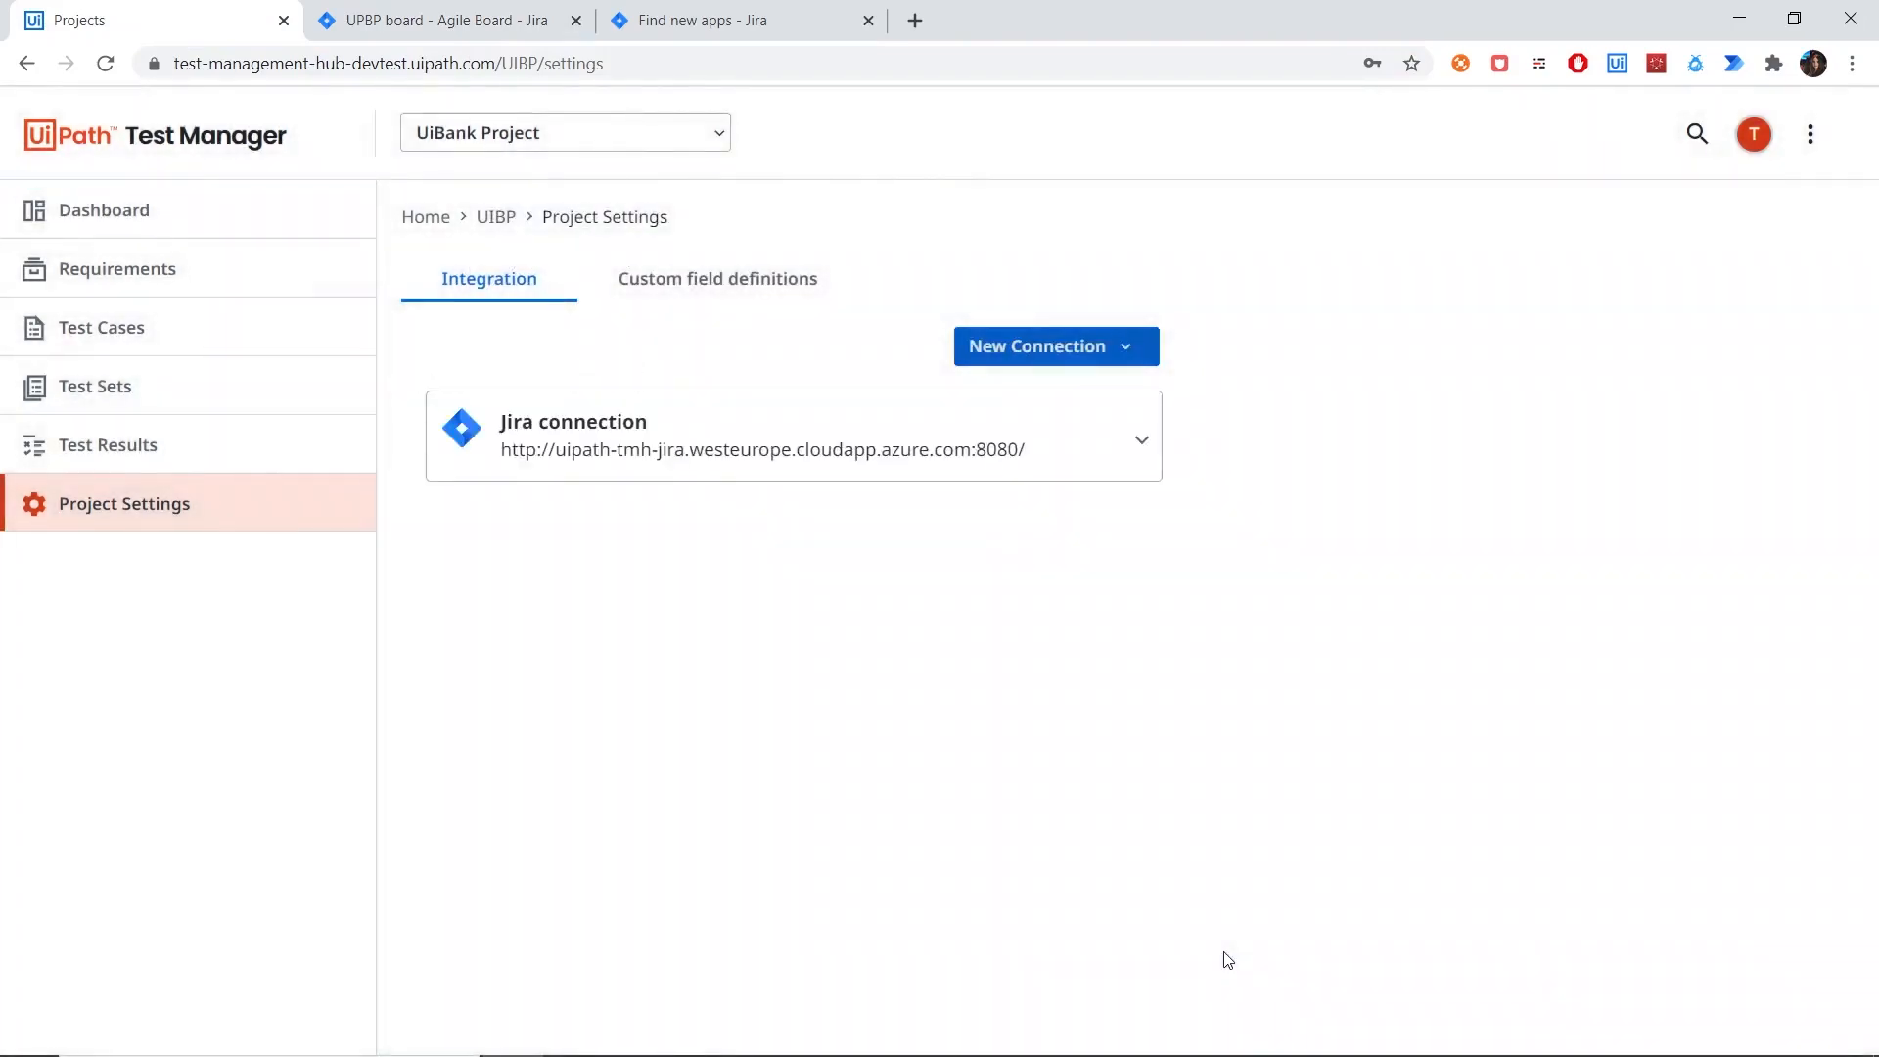
Step: Expand the saved Jira connection's details and select its API key
left_click(1138, 442)
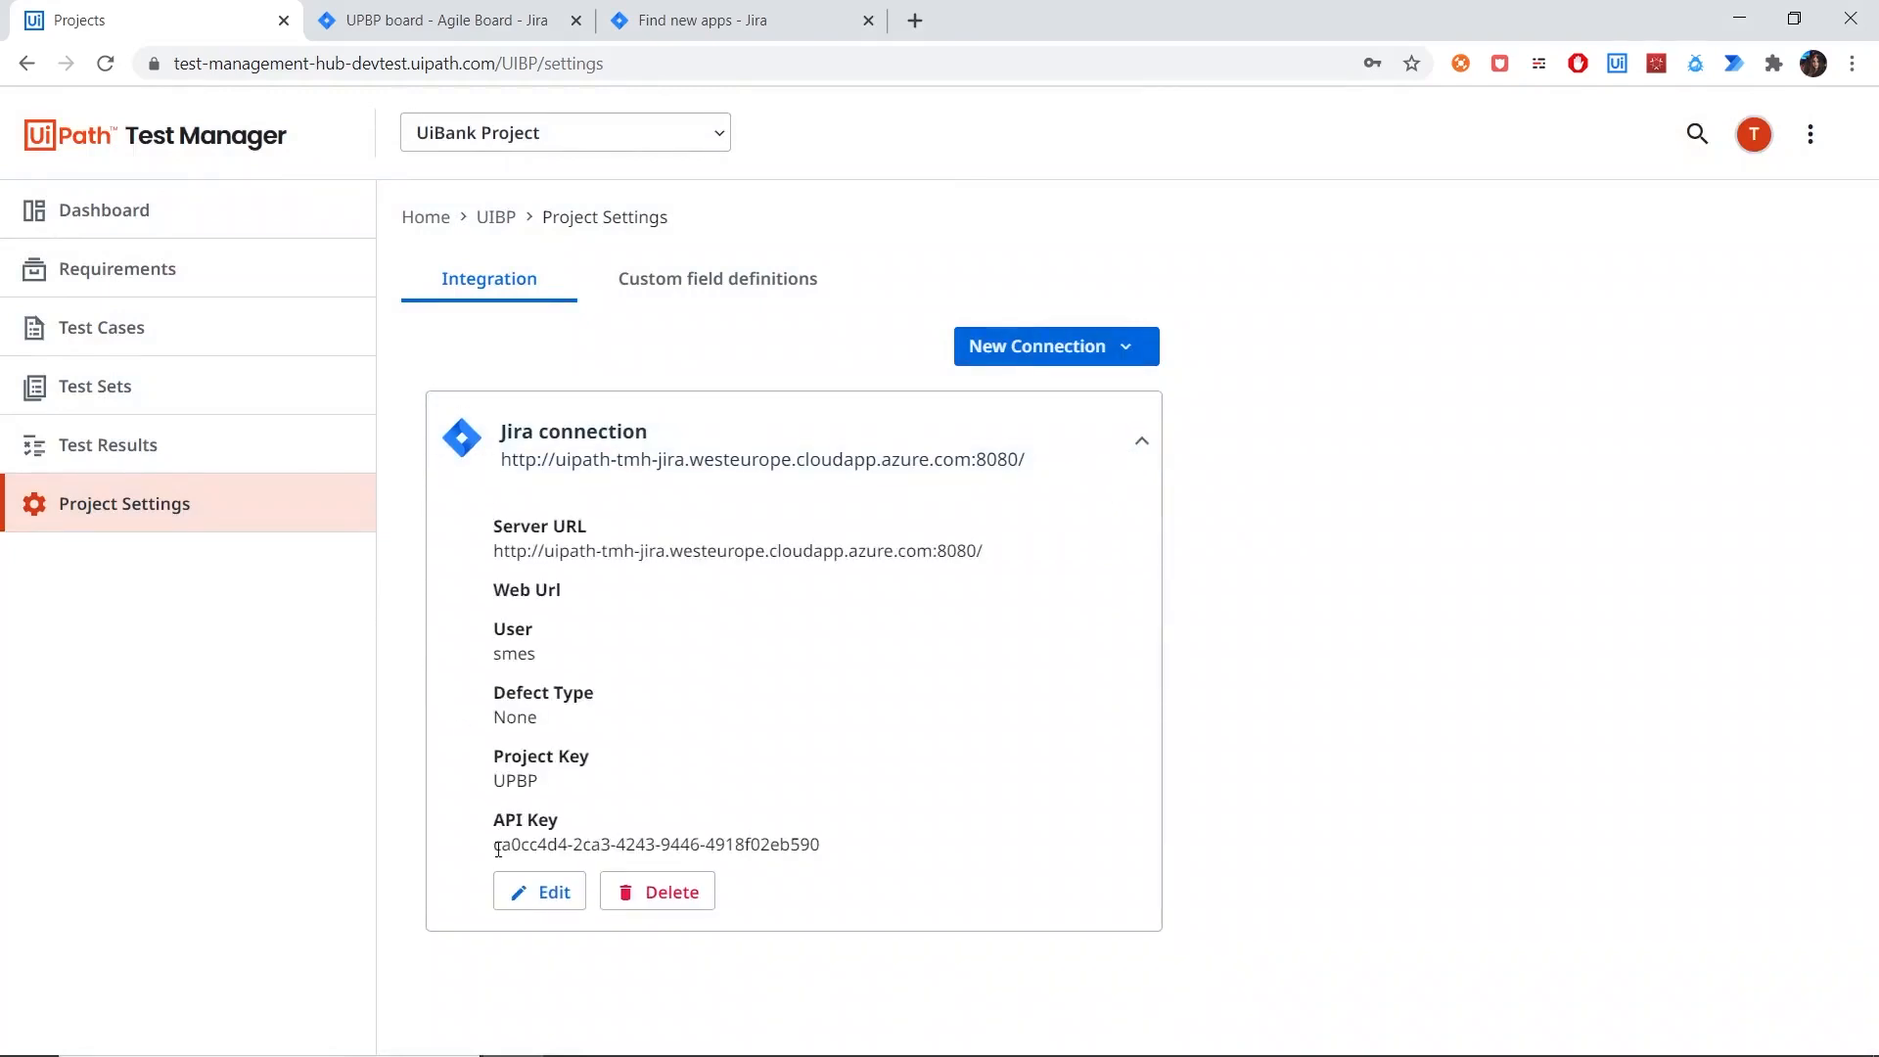
left_click_drag(496, 844, 841, 854)
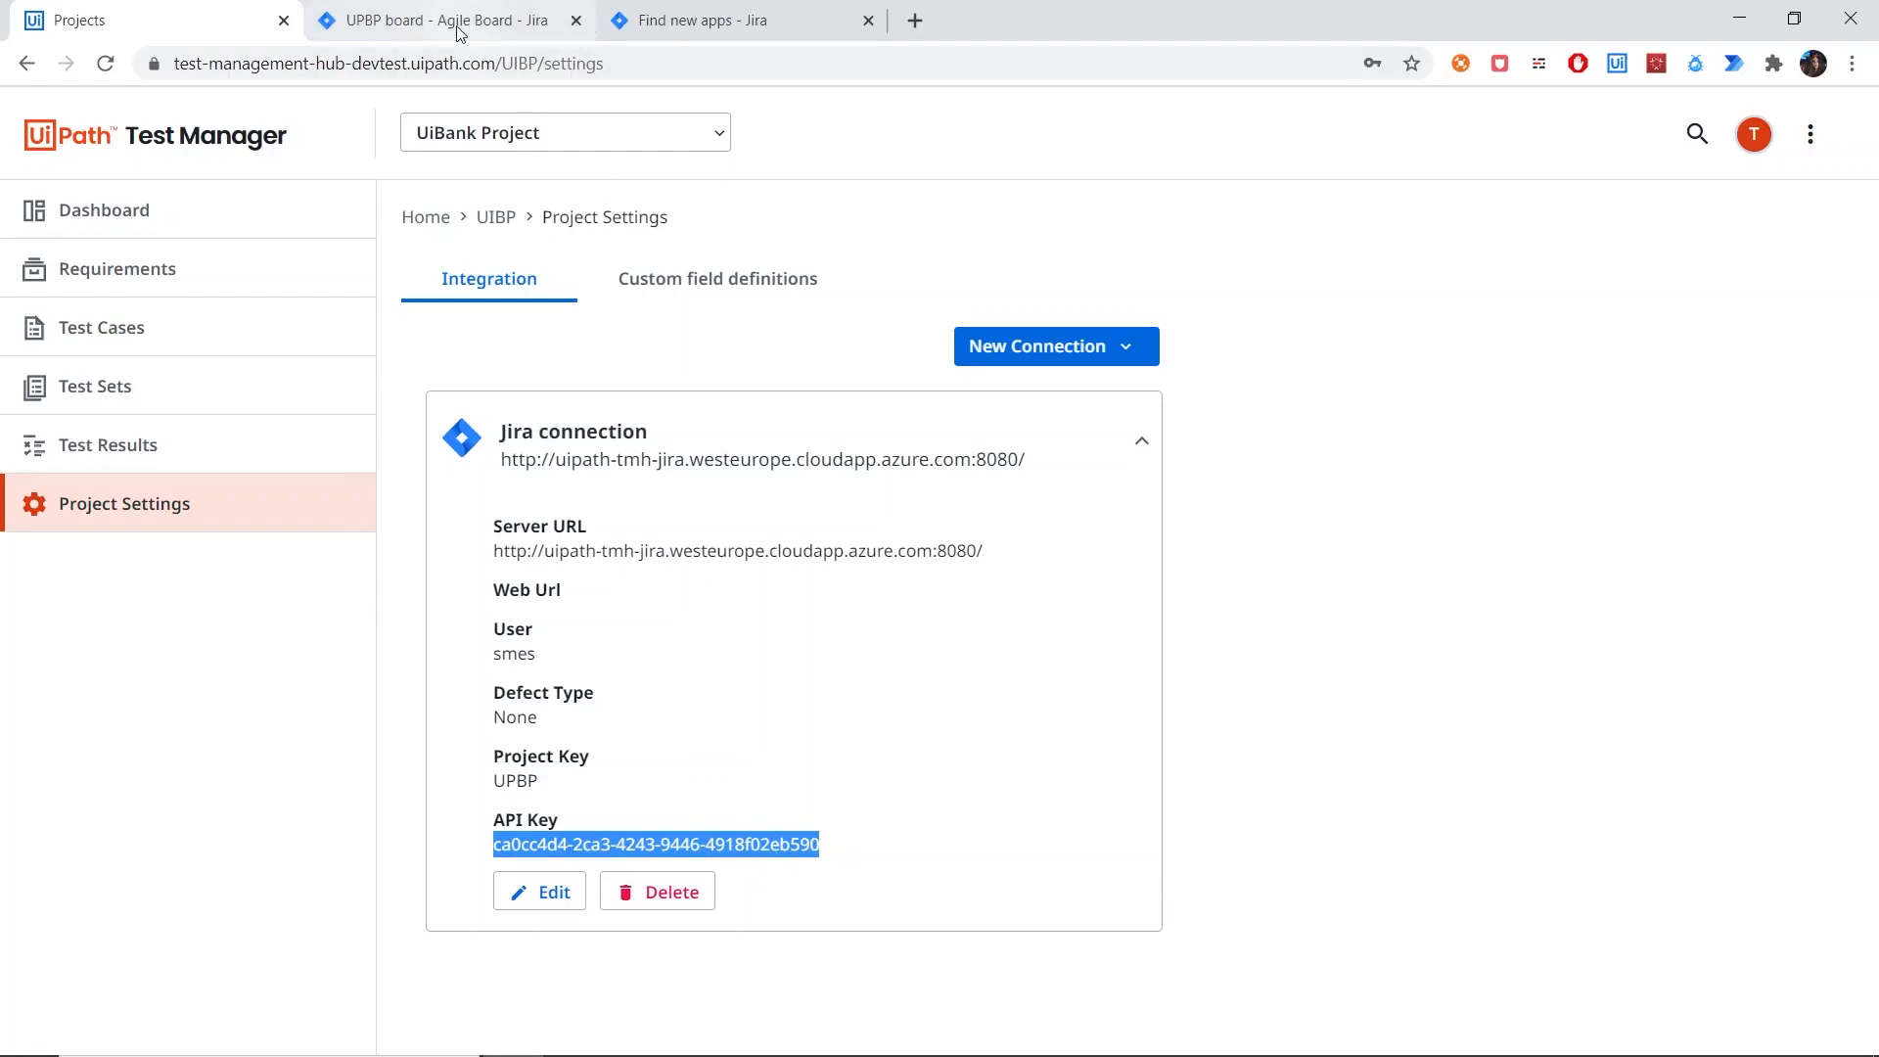
Step: Examine the Jira administration options and the UiPath Test Manager for Jira app in the Atlassian Marketplace
left_click(646, 35)
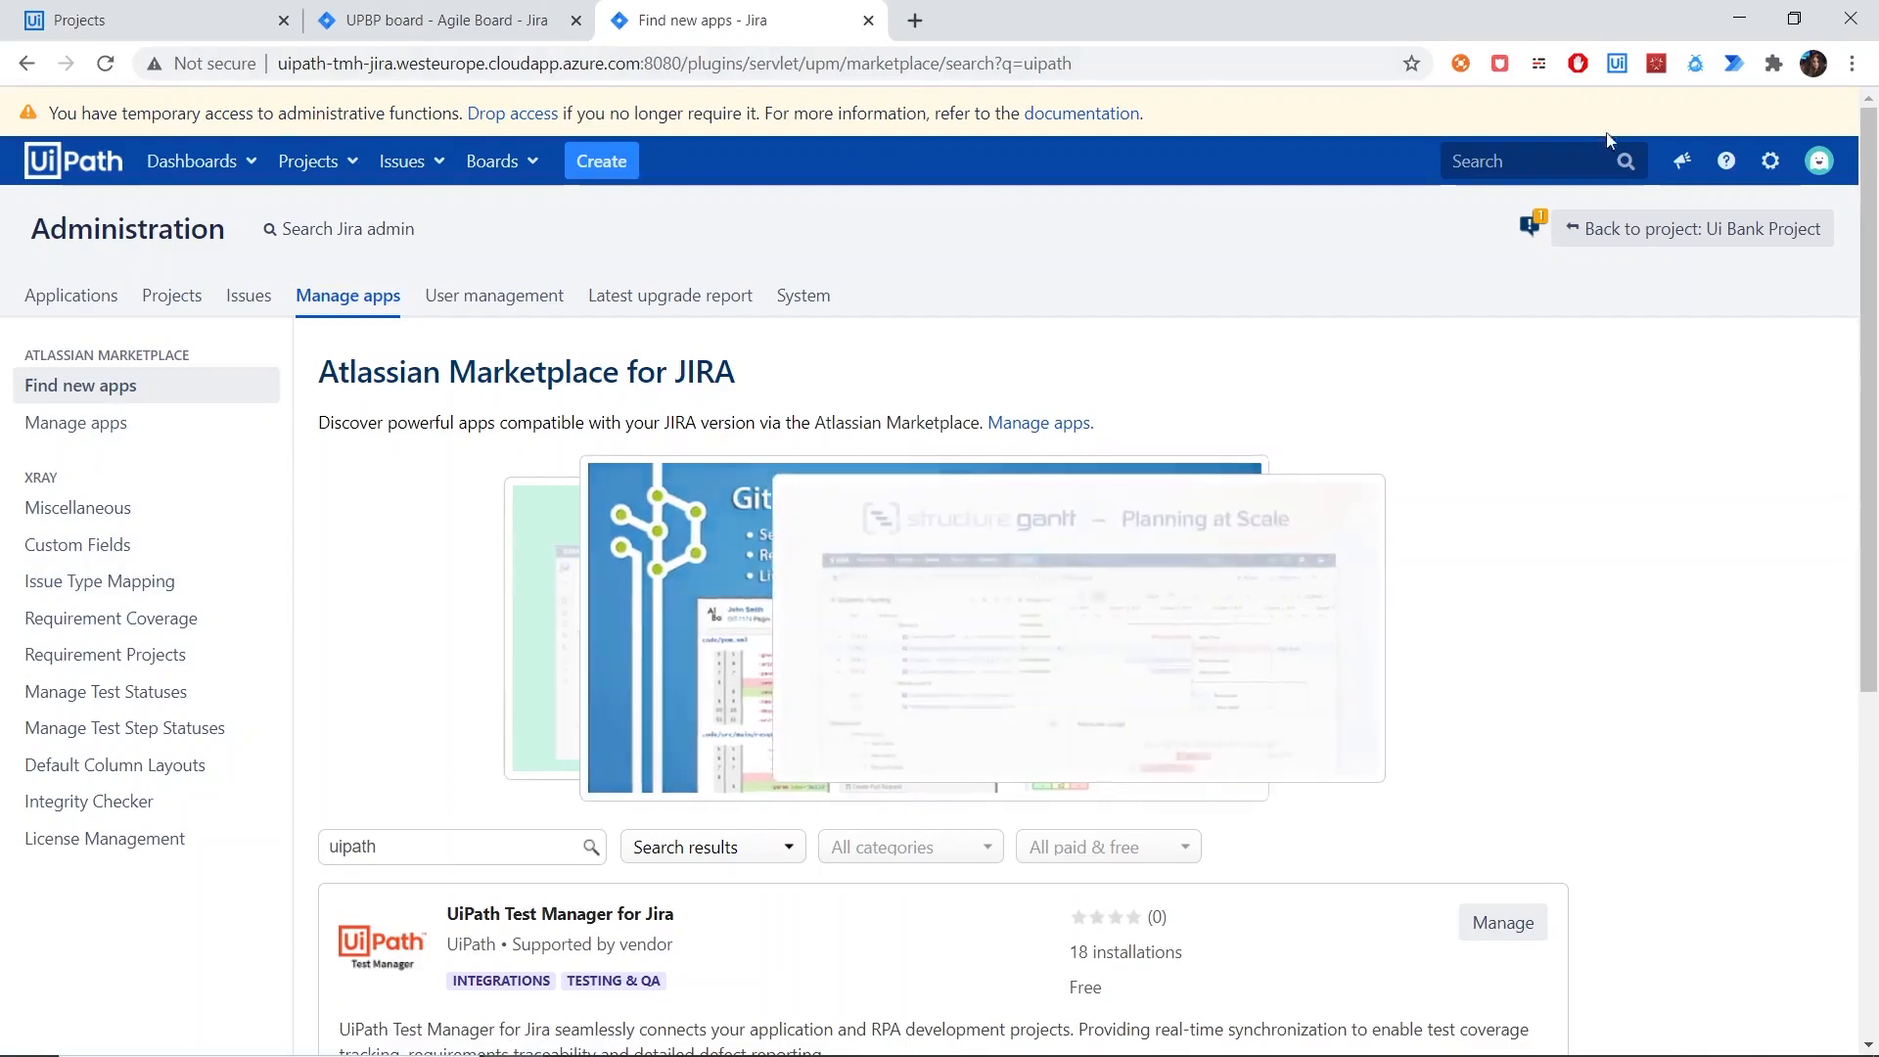
left_click(1779, 164)
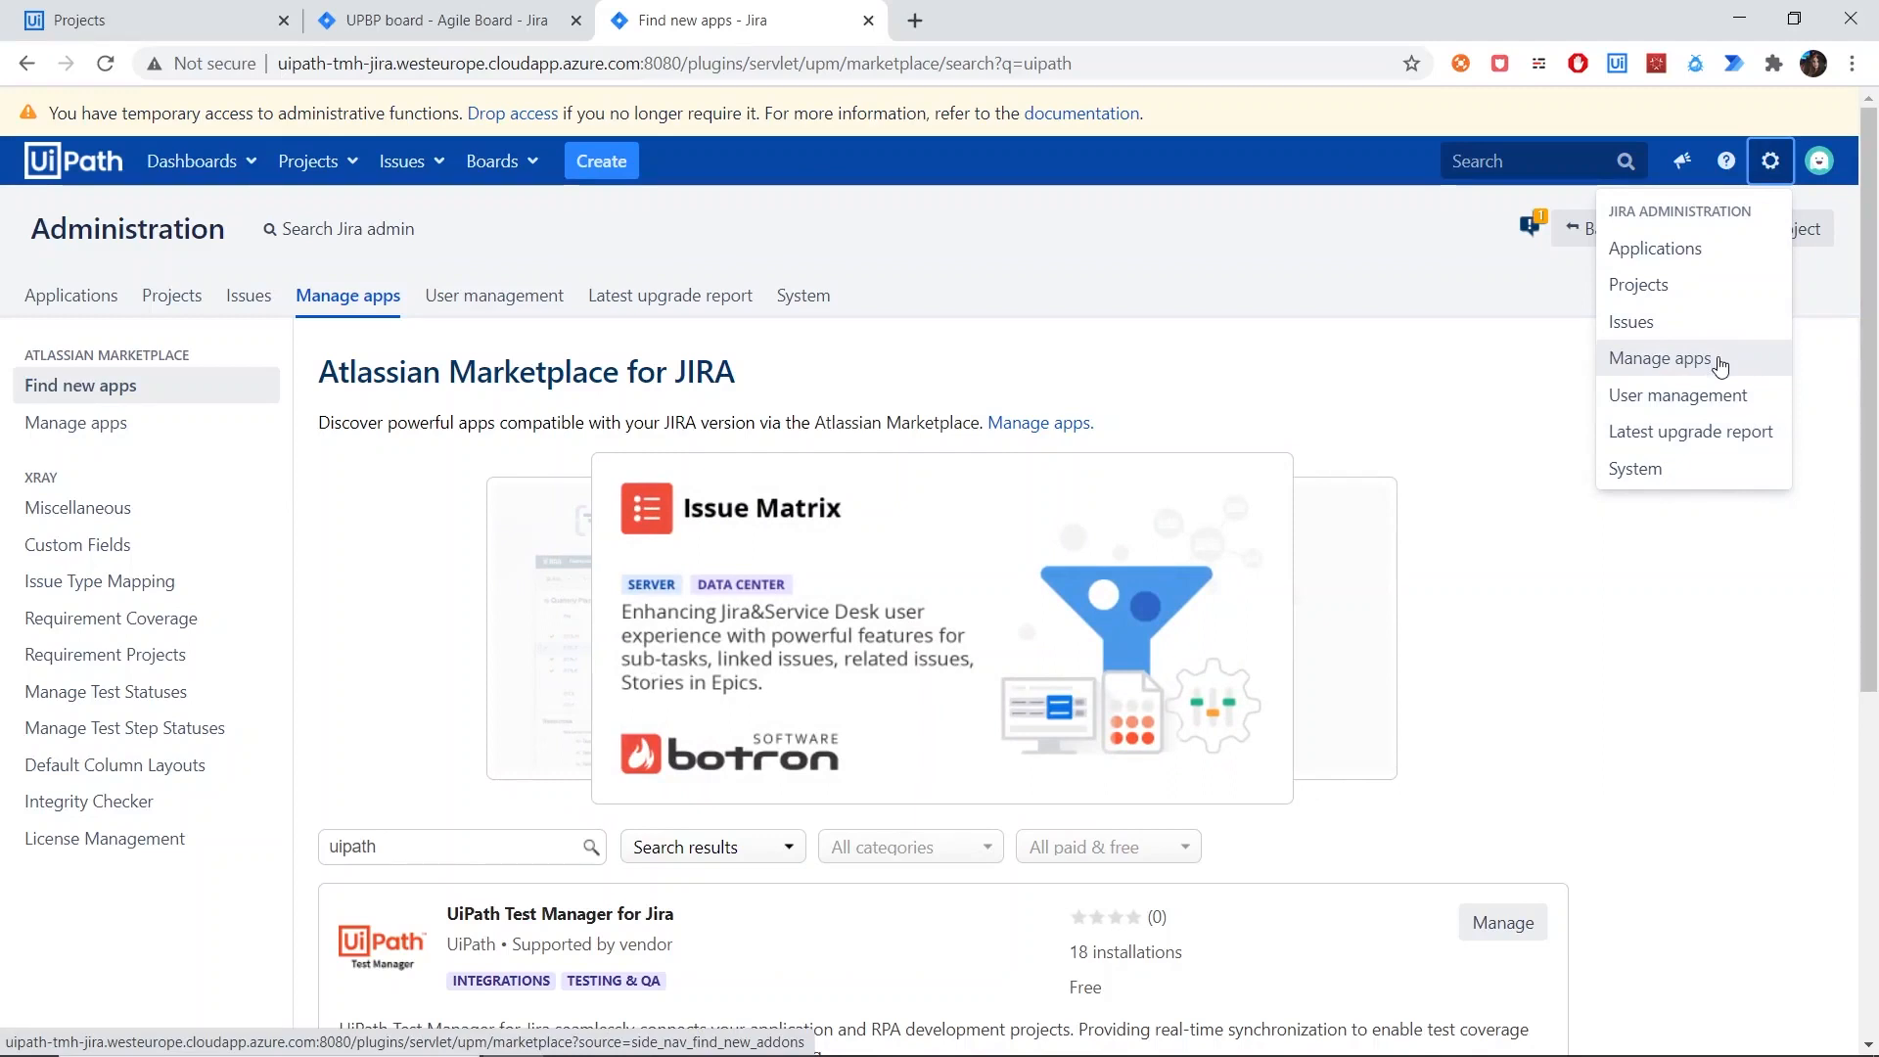
scroll(430, 732, "down", 1)
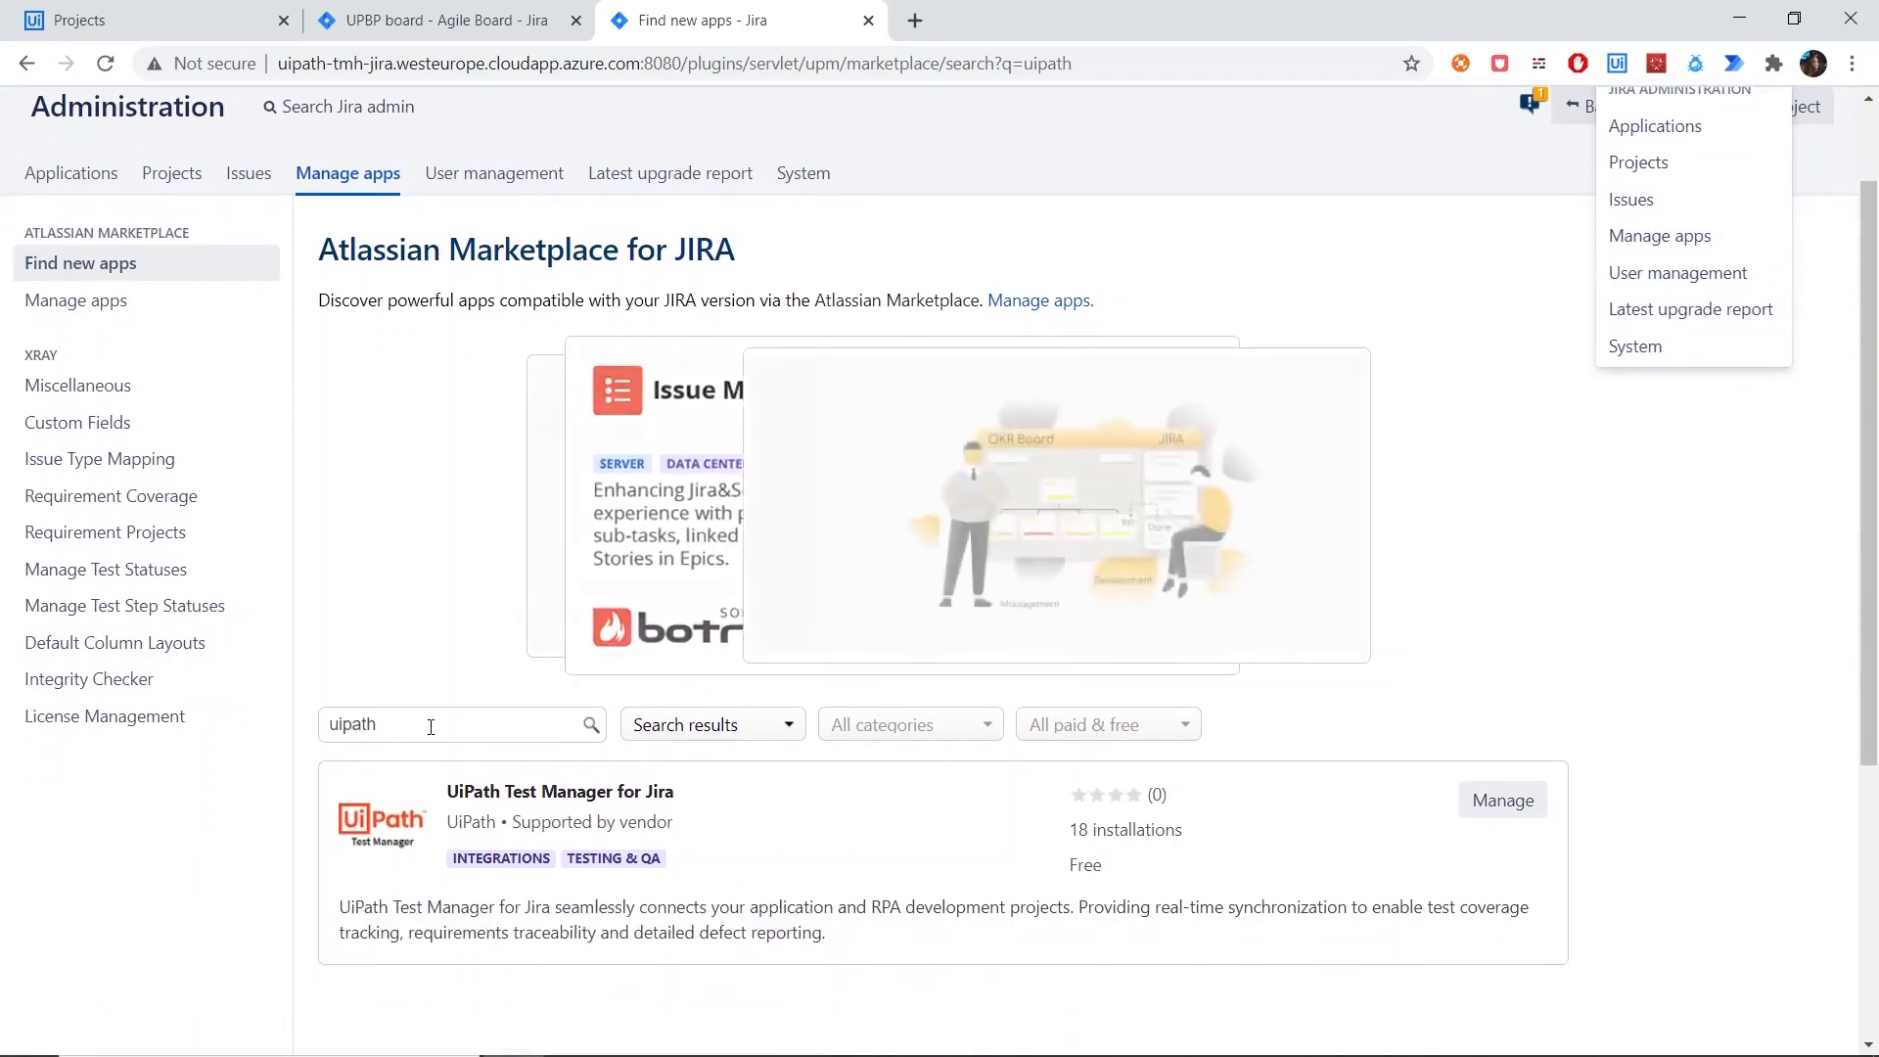
left_click(431, 725)
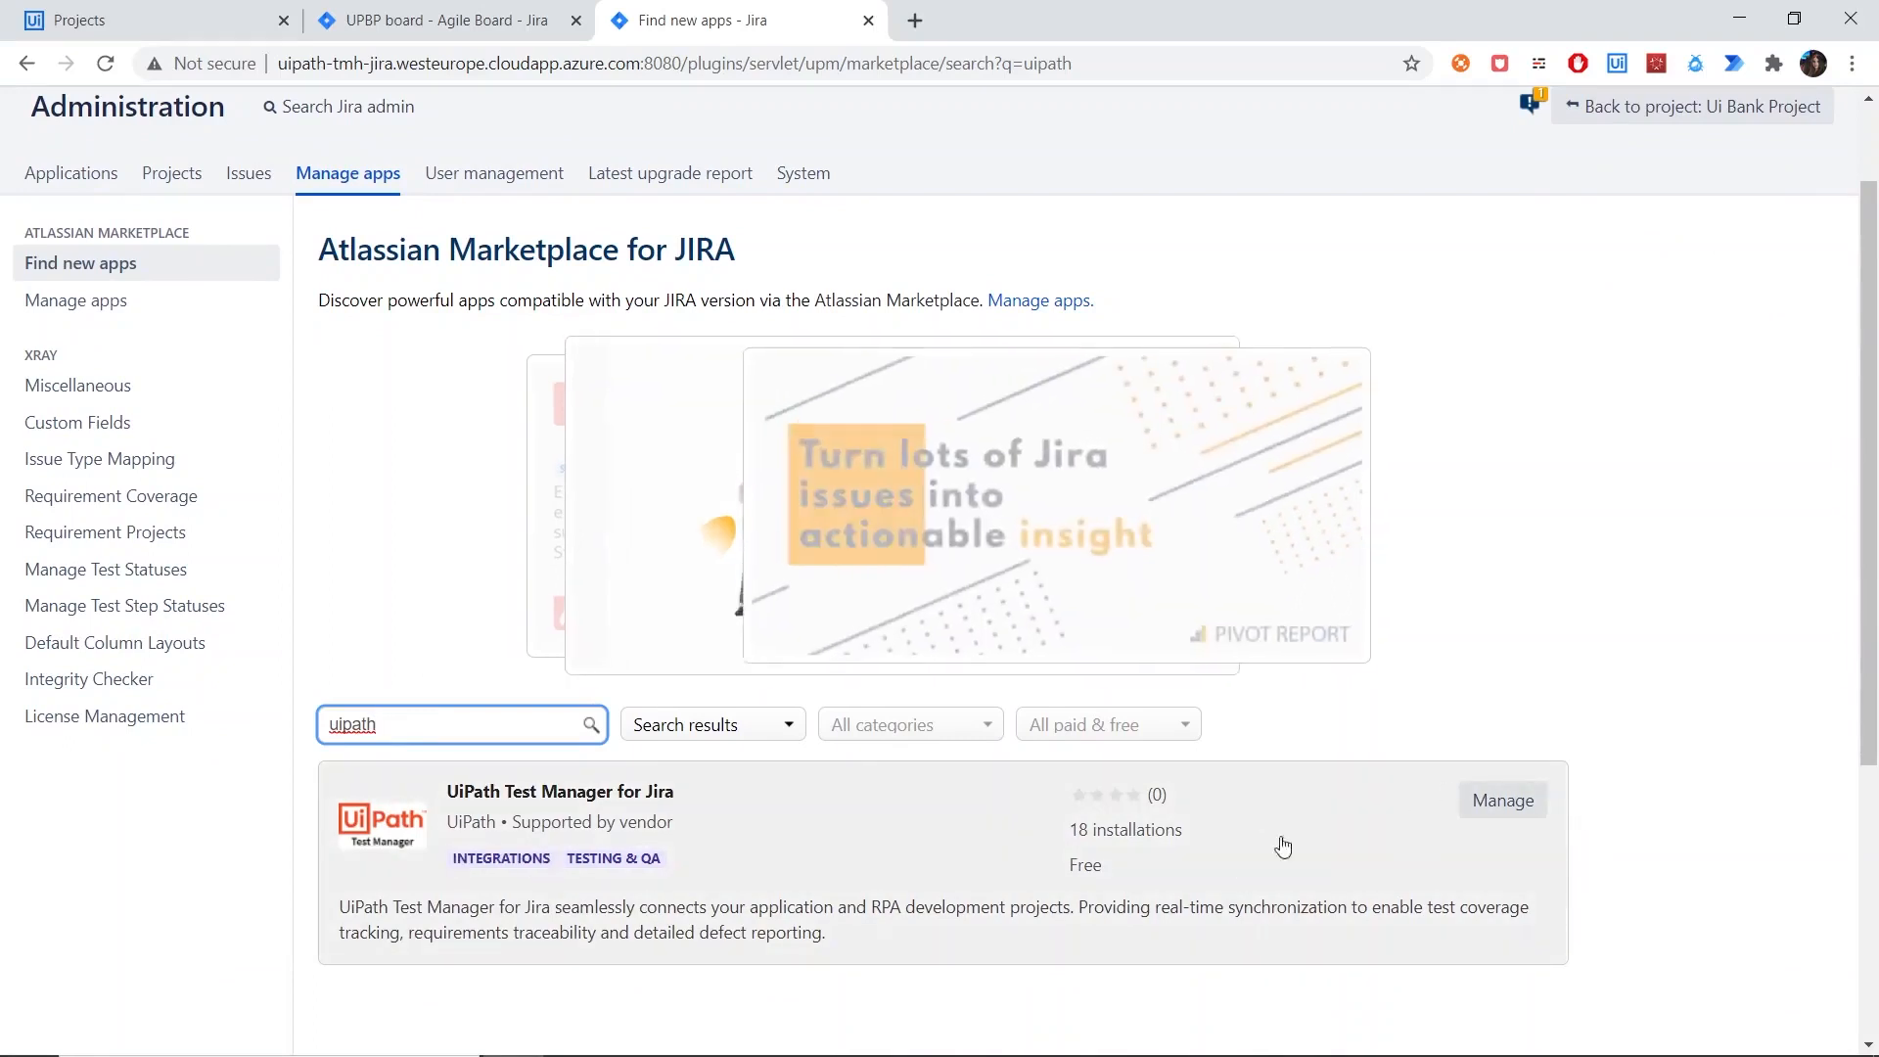
Step: Open the UiPath Test Manager configuration in the settings of the Jira project UPBP
left_click(409, 33)
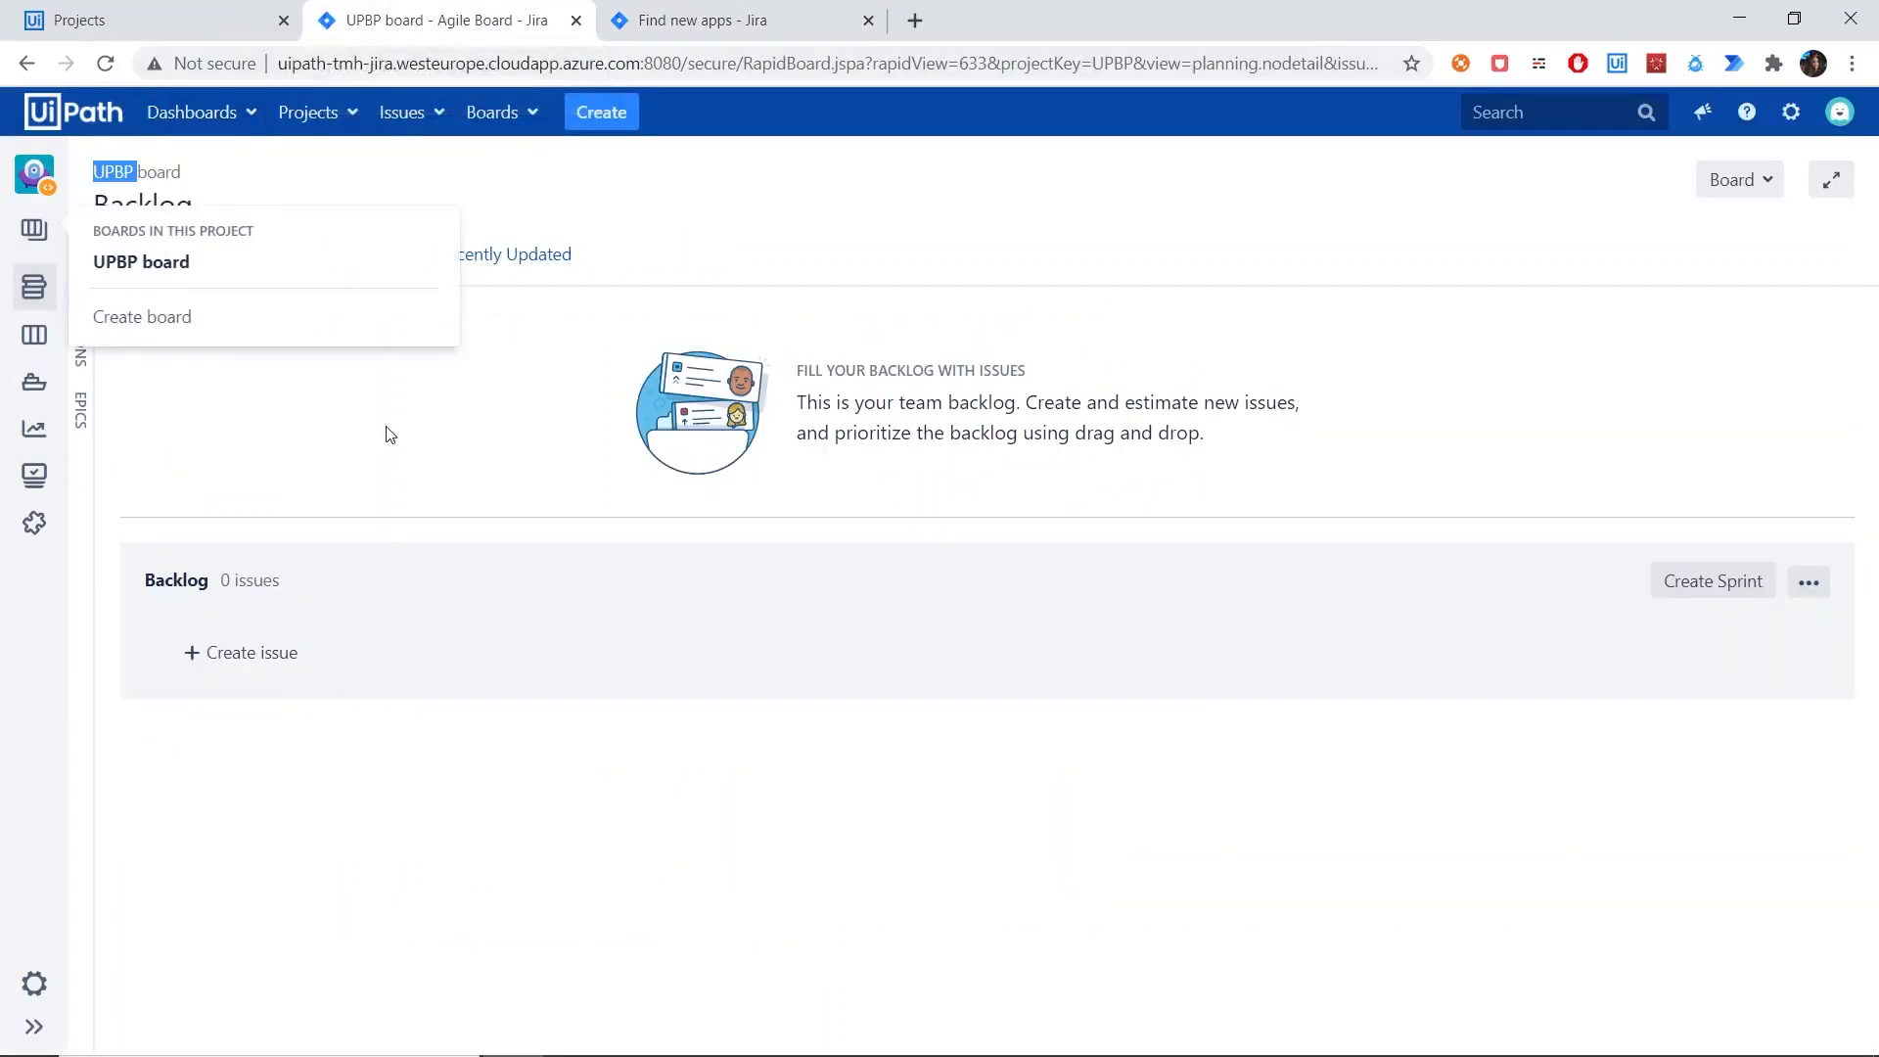
left_click(733, 230)
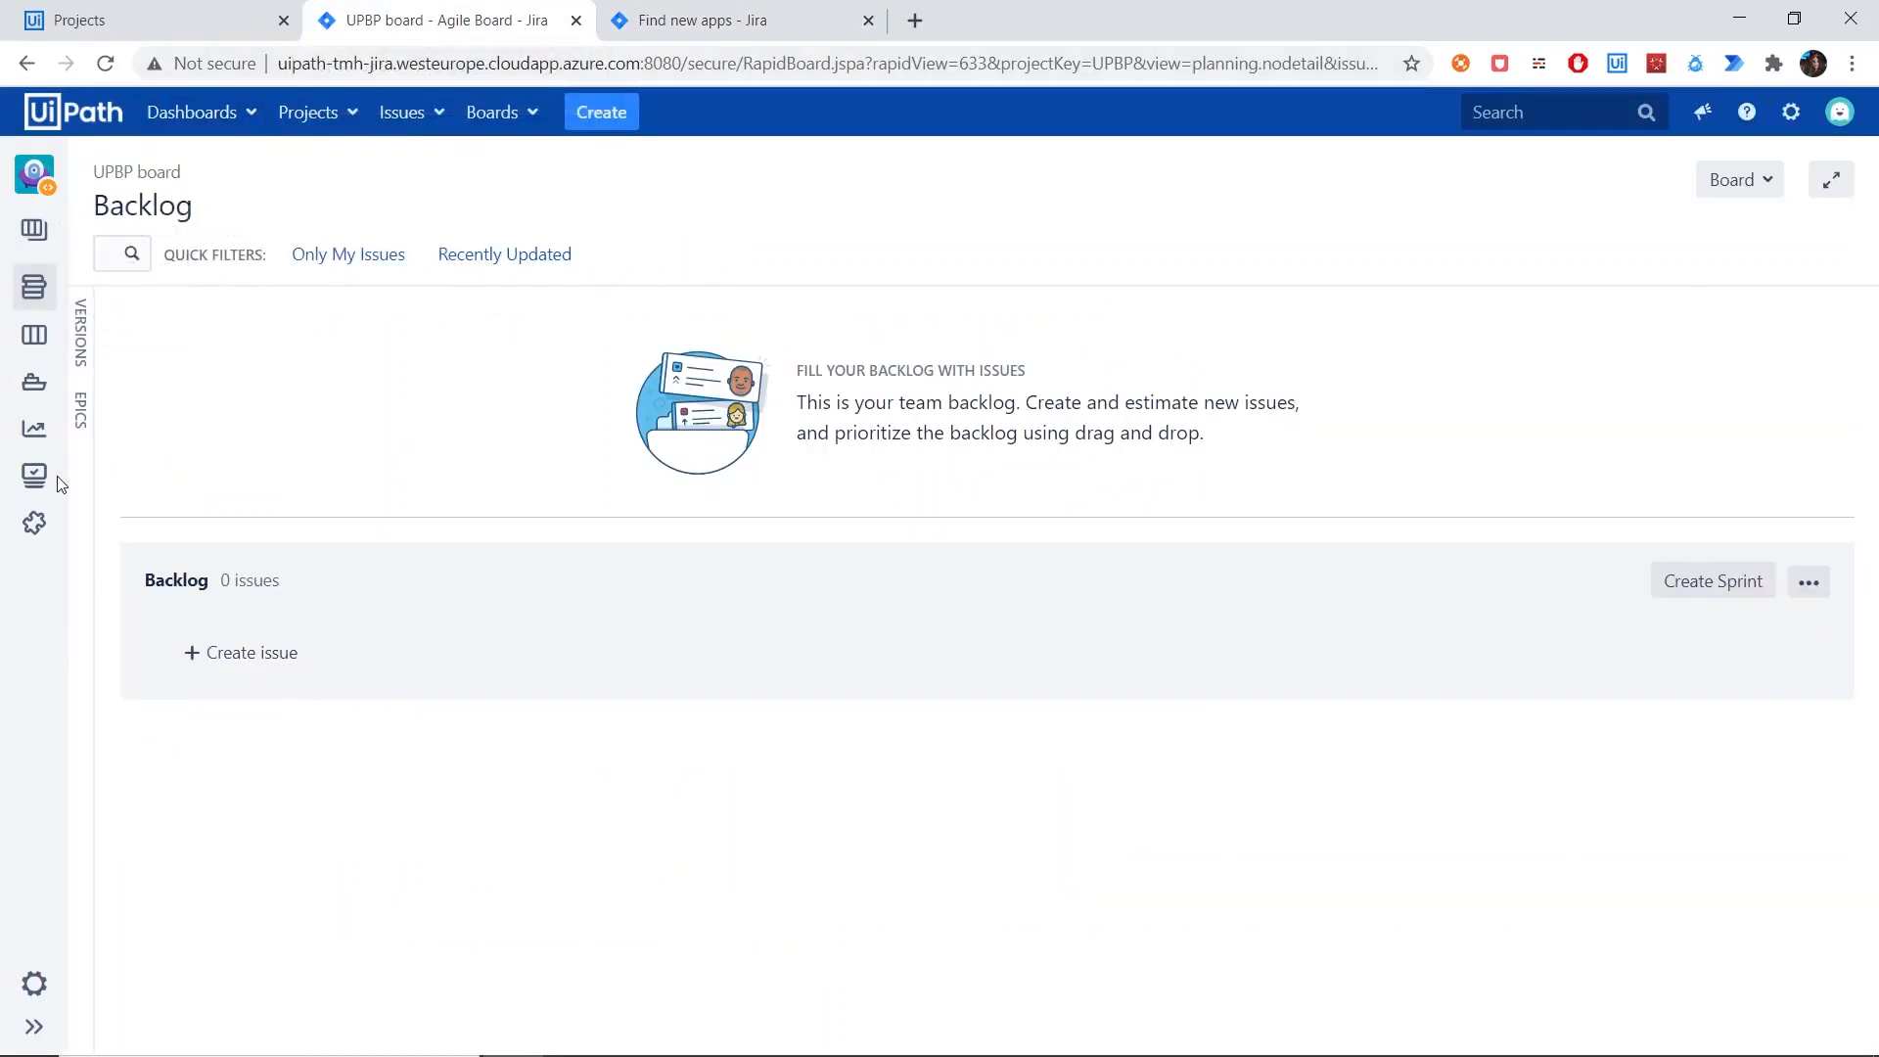
left_click(31, 988)
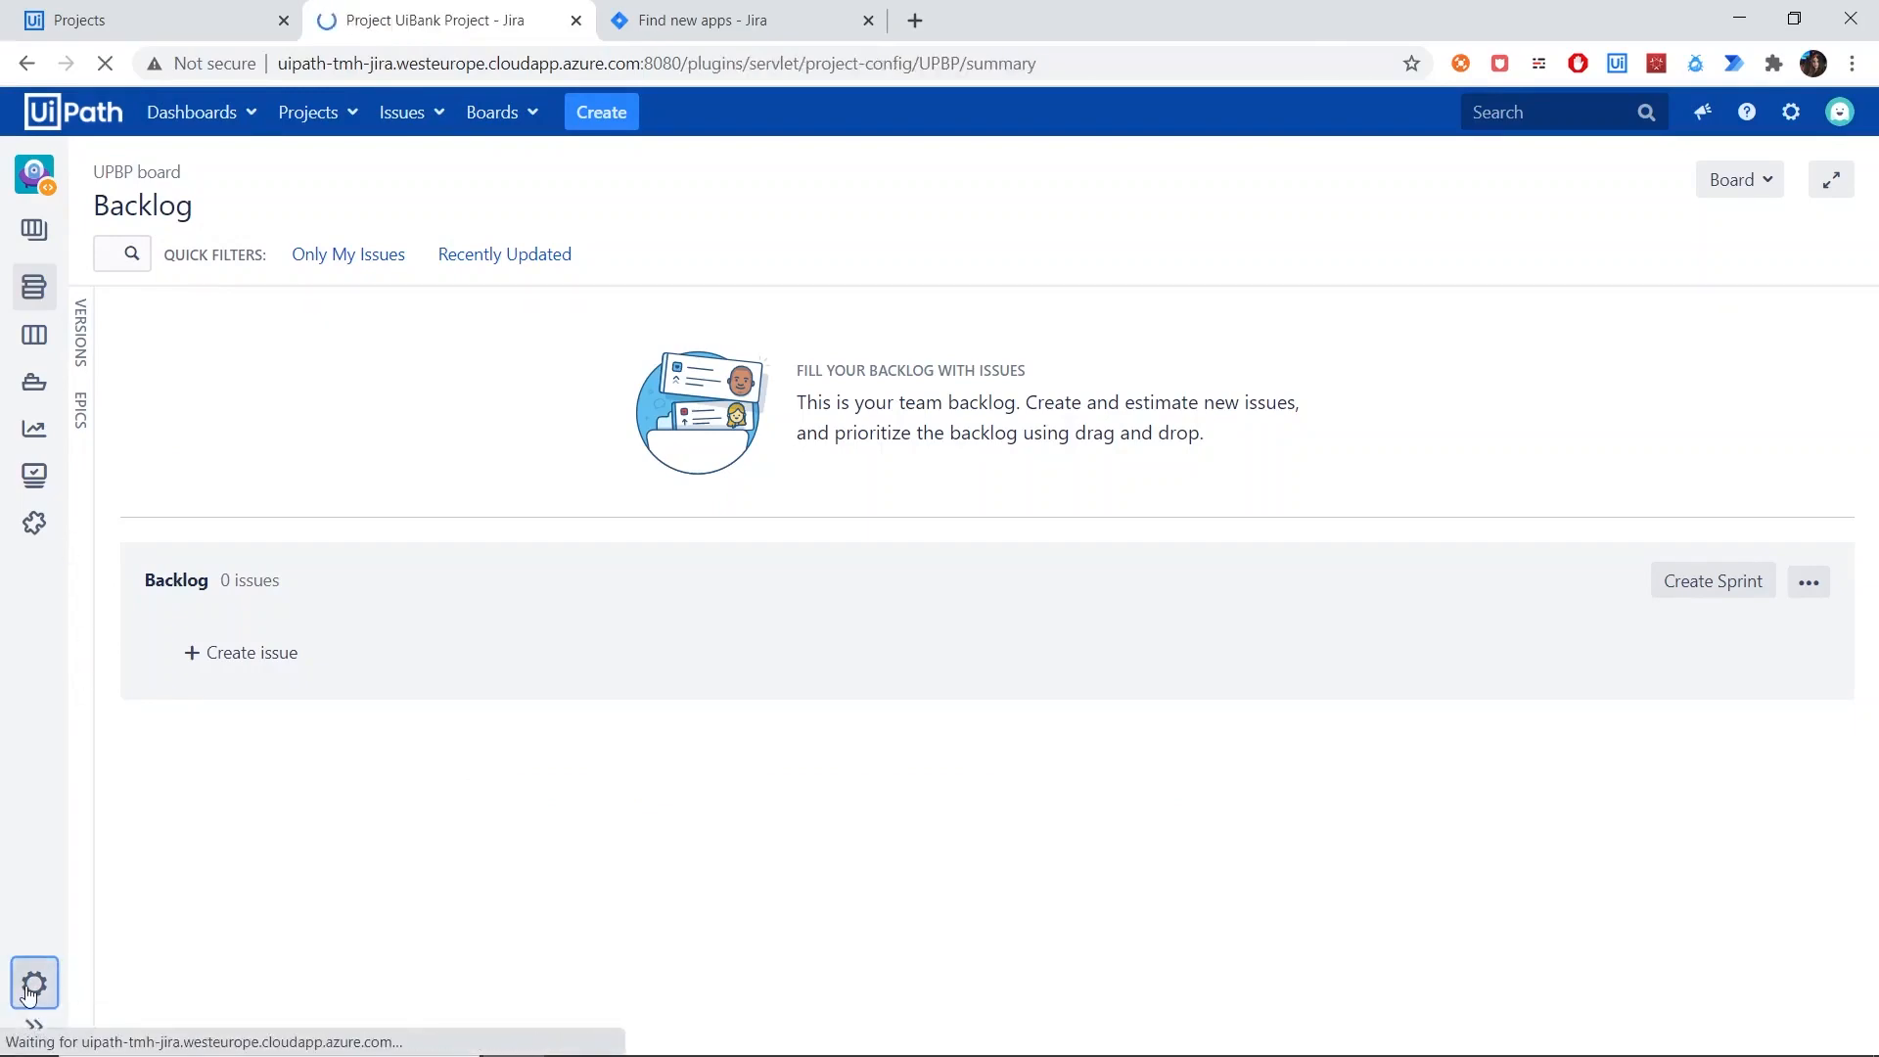
scroll(125, 851, "down", 5)
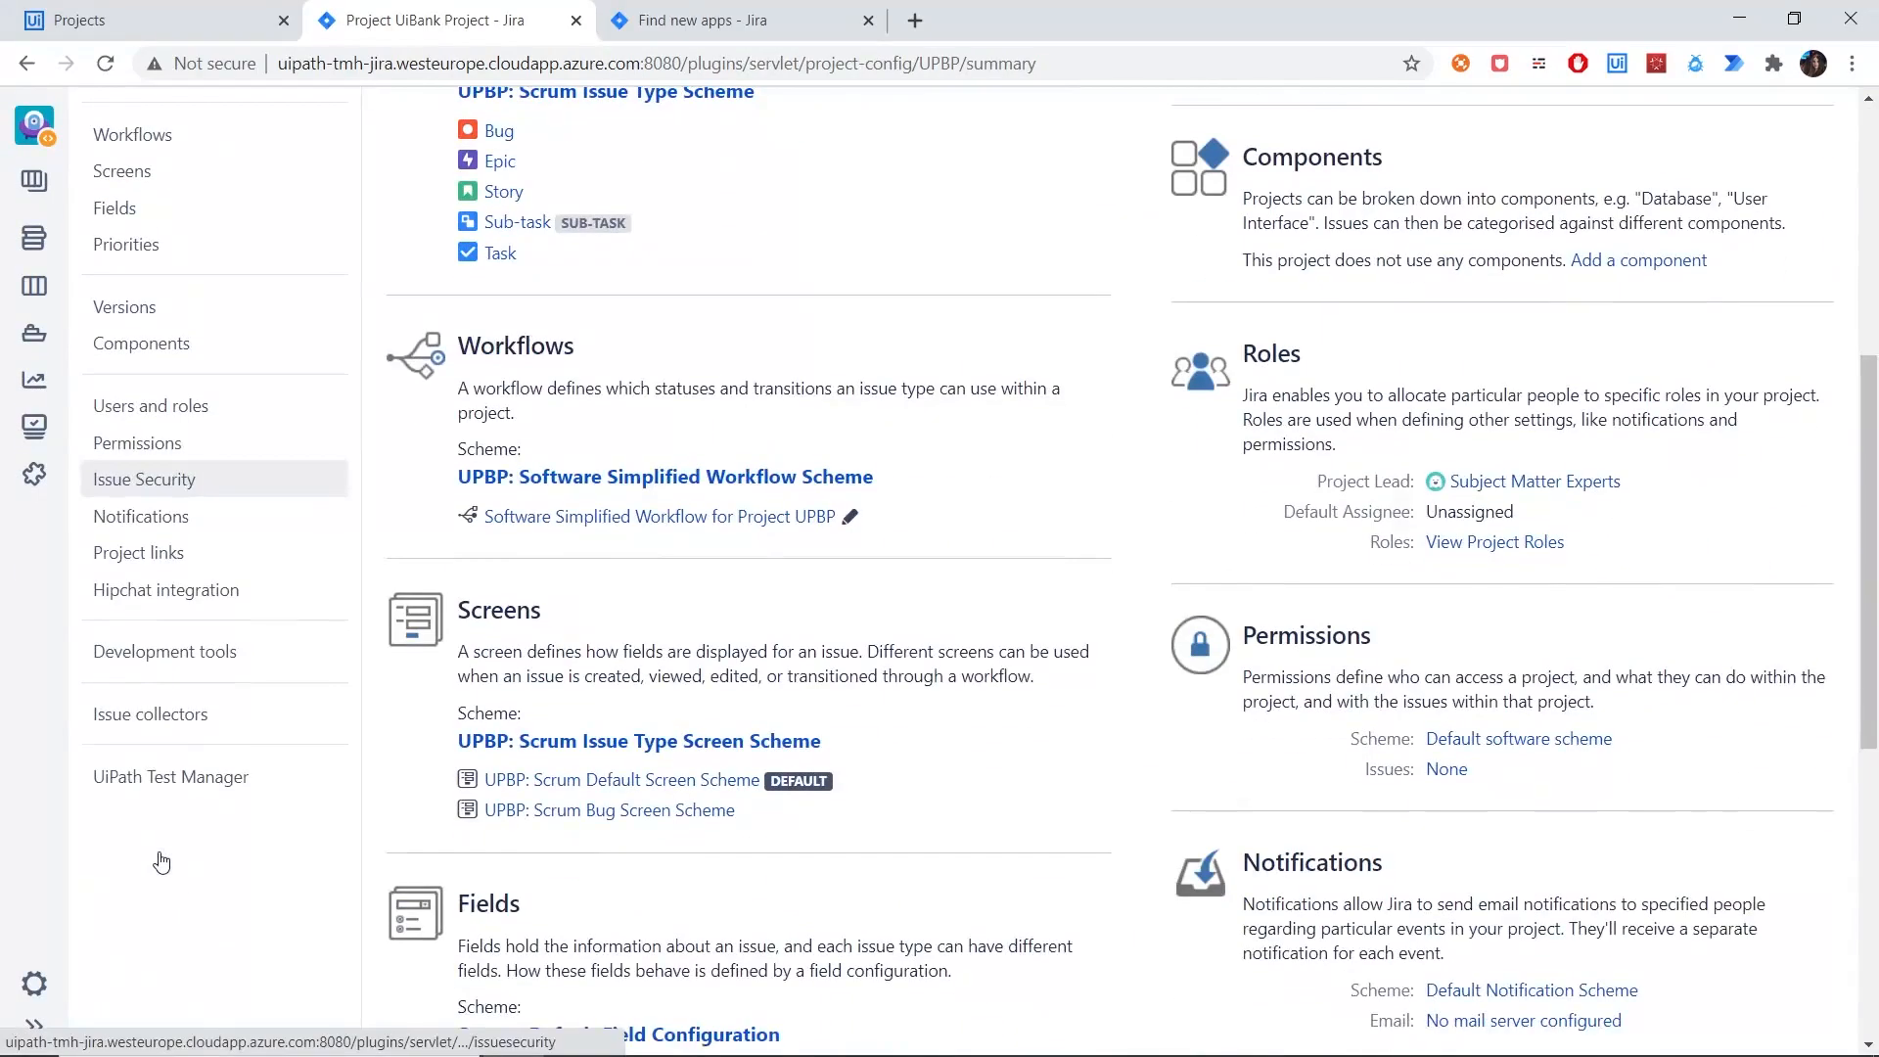
left_click(147, 776)
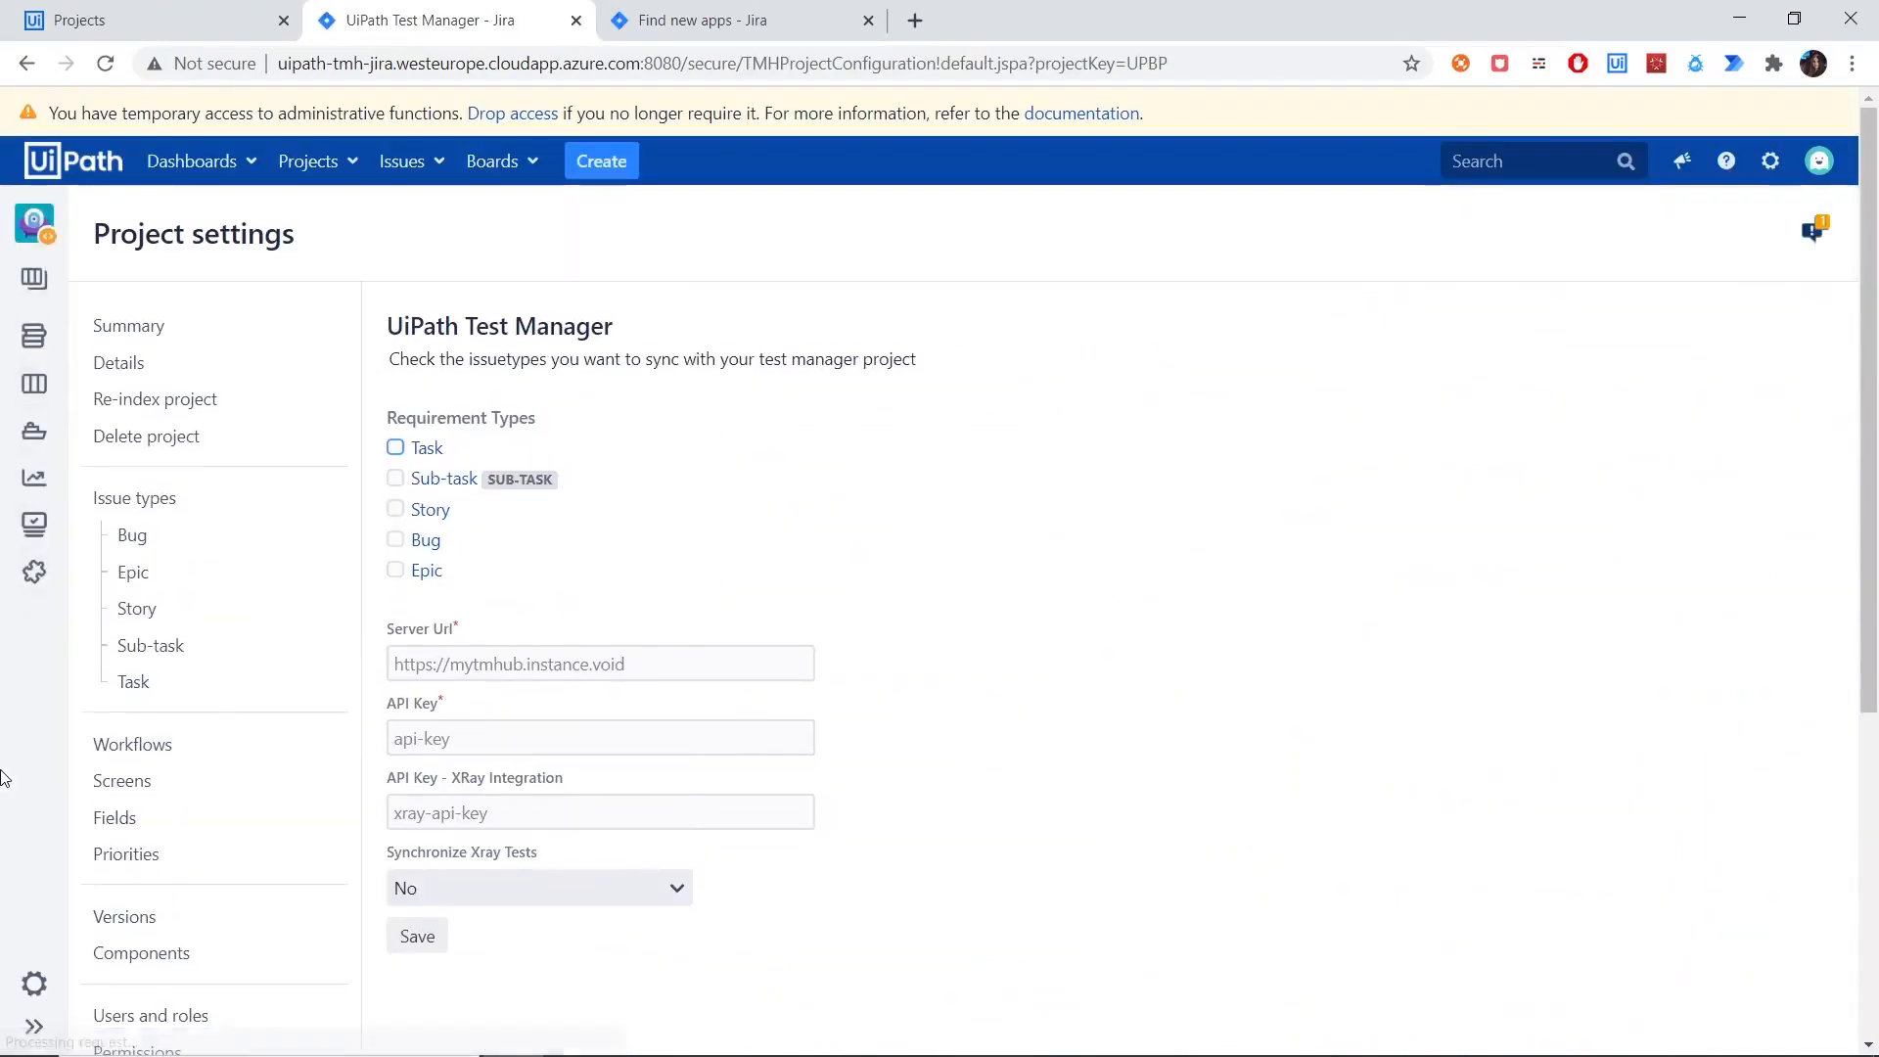
Step: Copy the API key from the Test Manager connection into the API Key field of the Jira project's UiPath Test Manager configuration
left_click(171, 22)
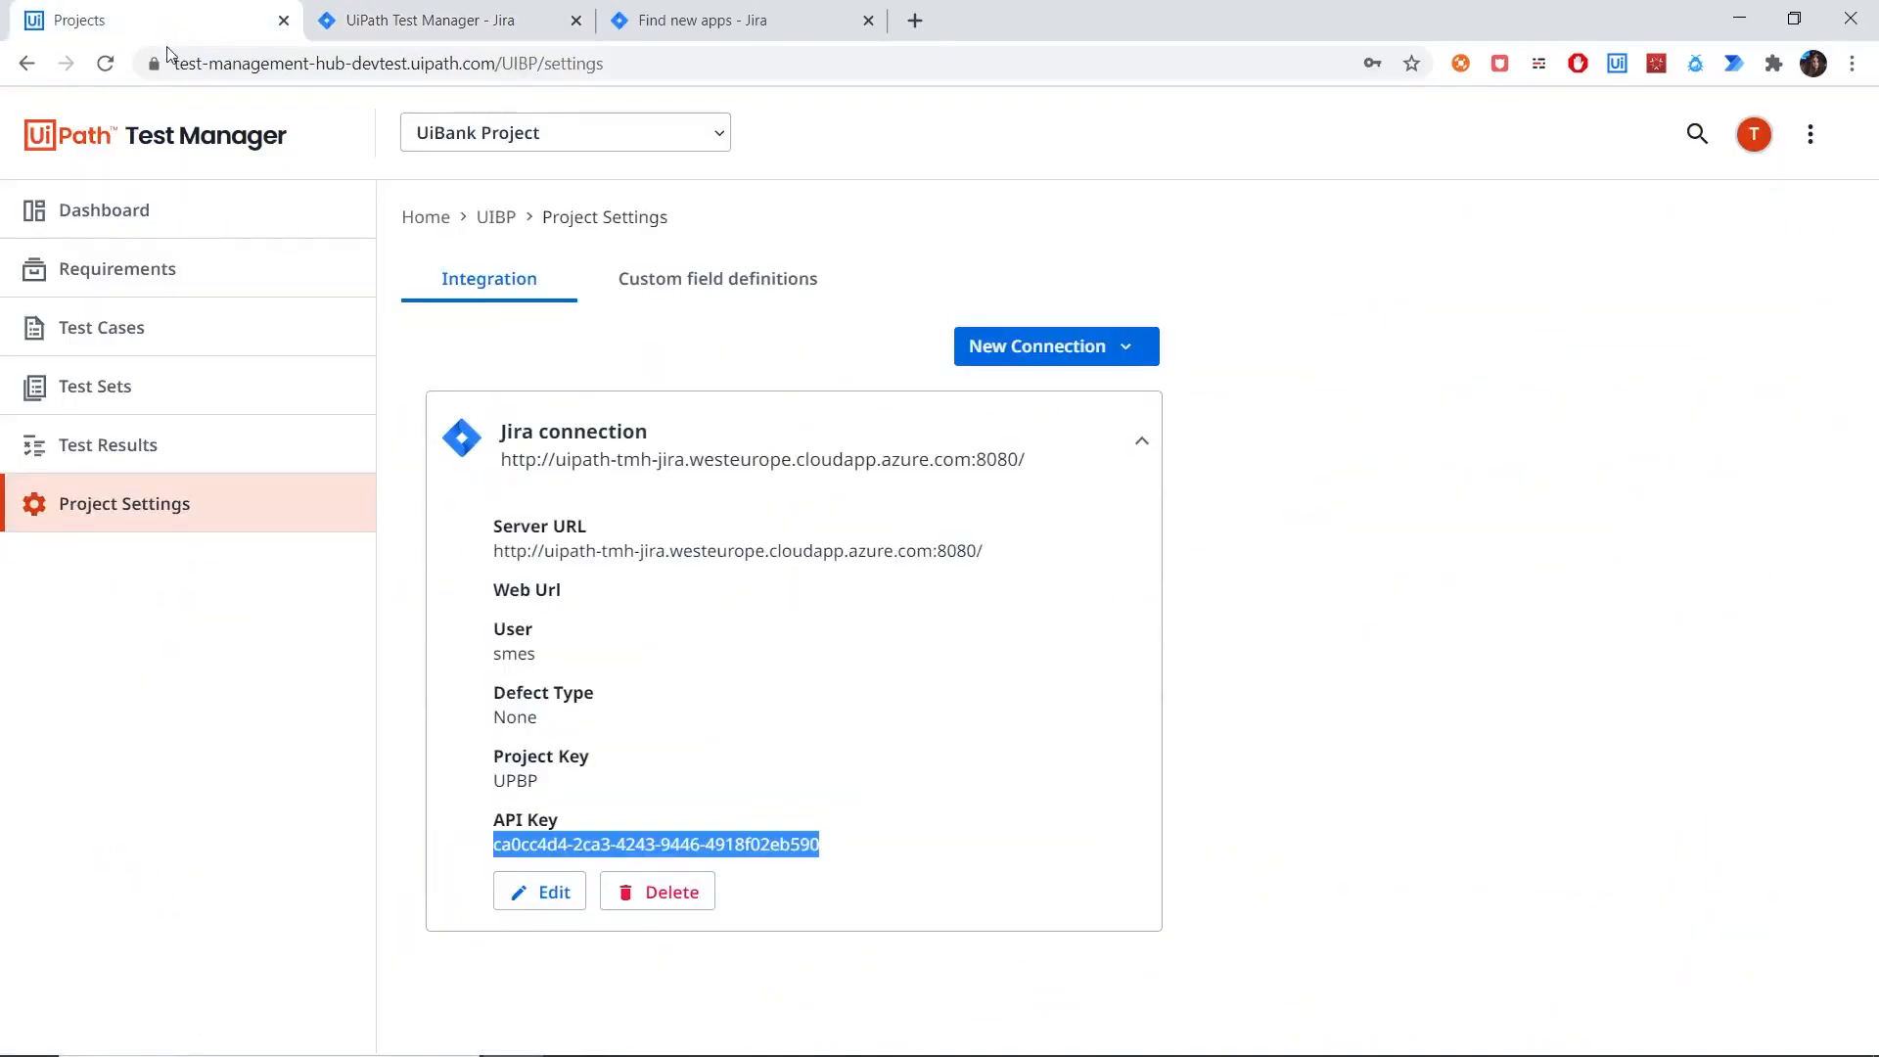
right_click(694, 840)
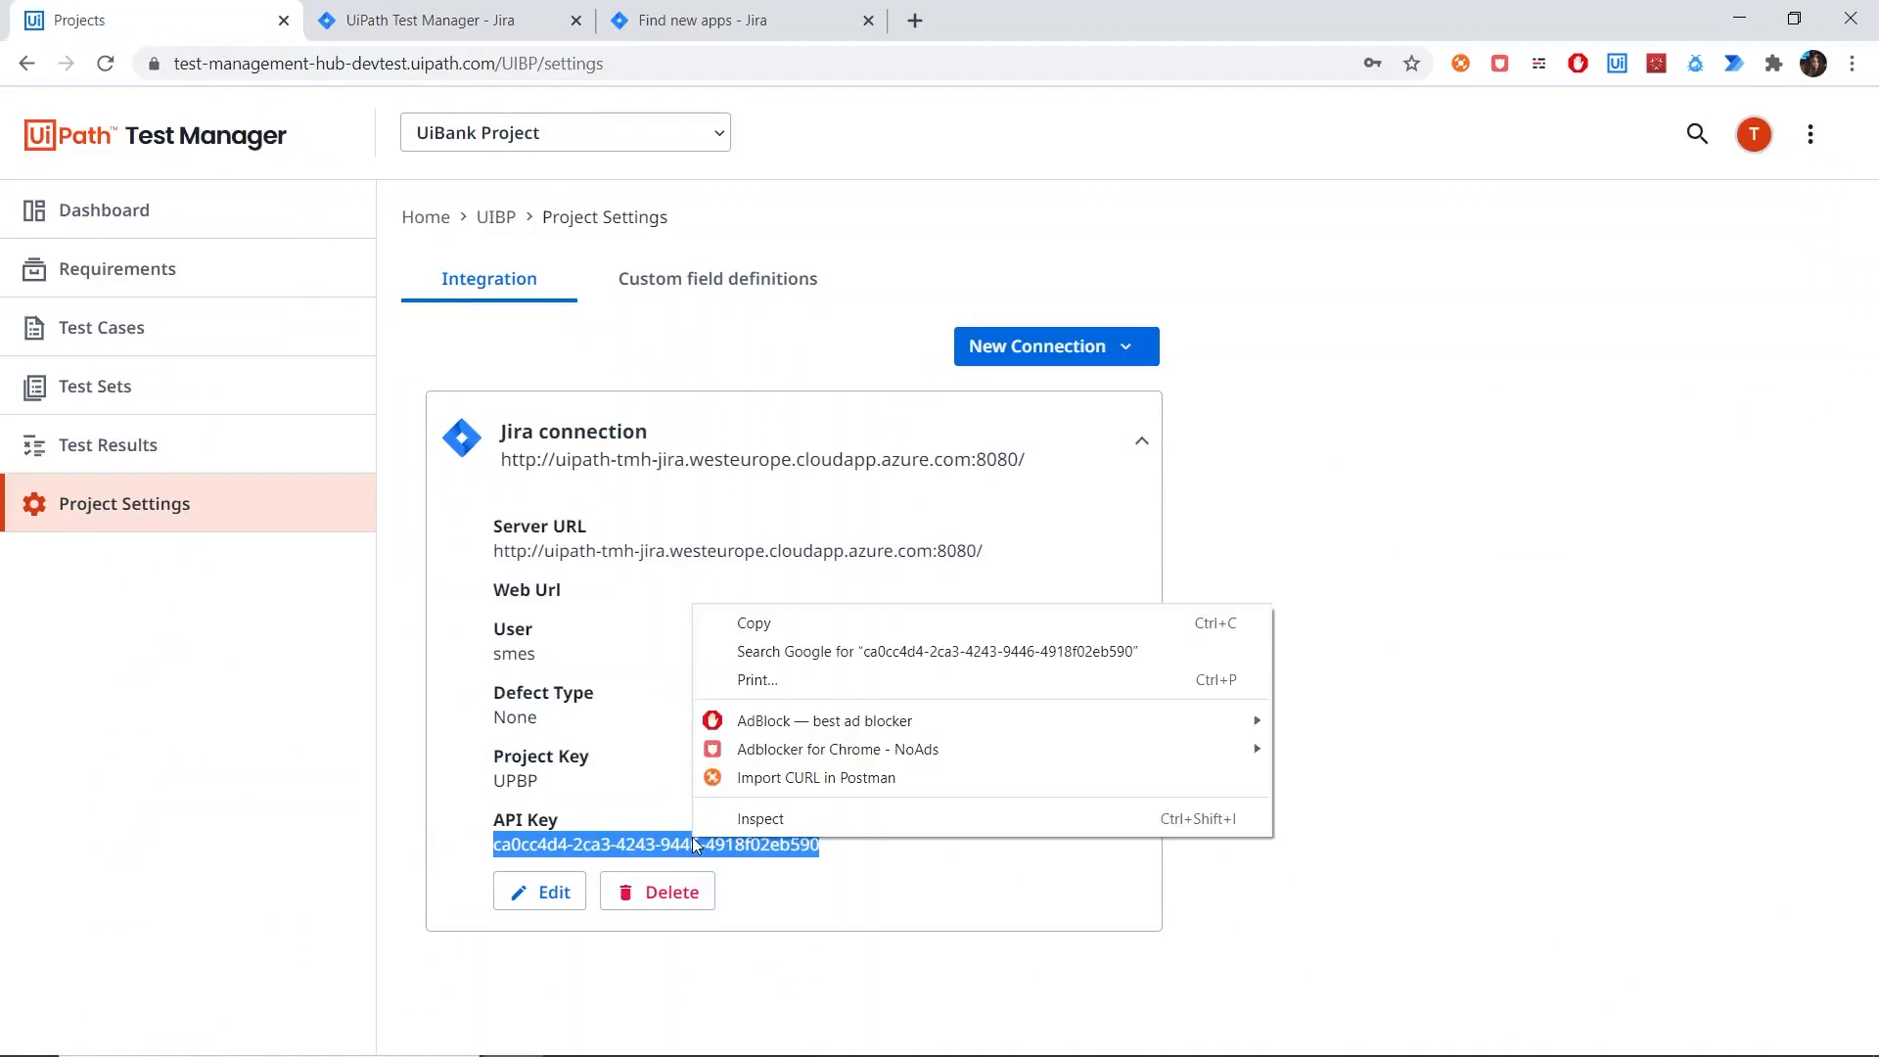
left_click(765, 632)
left_click(440, 22)
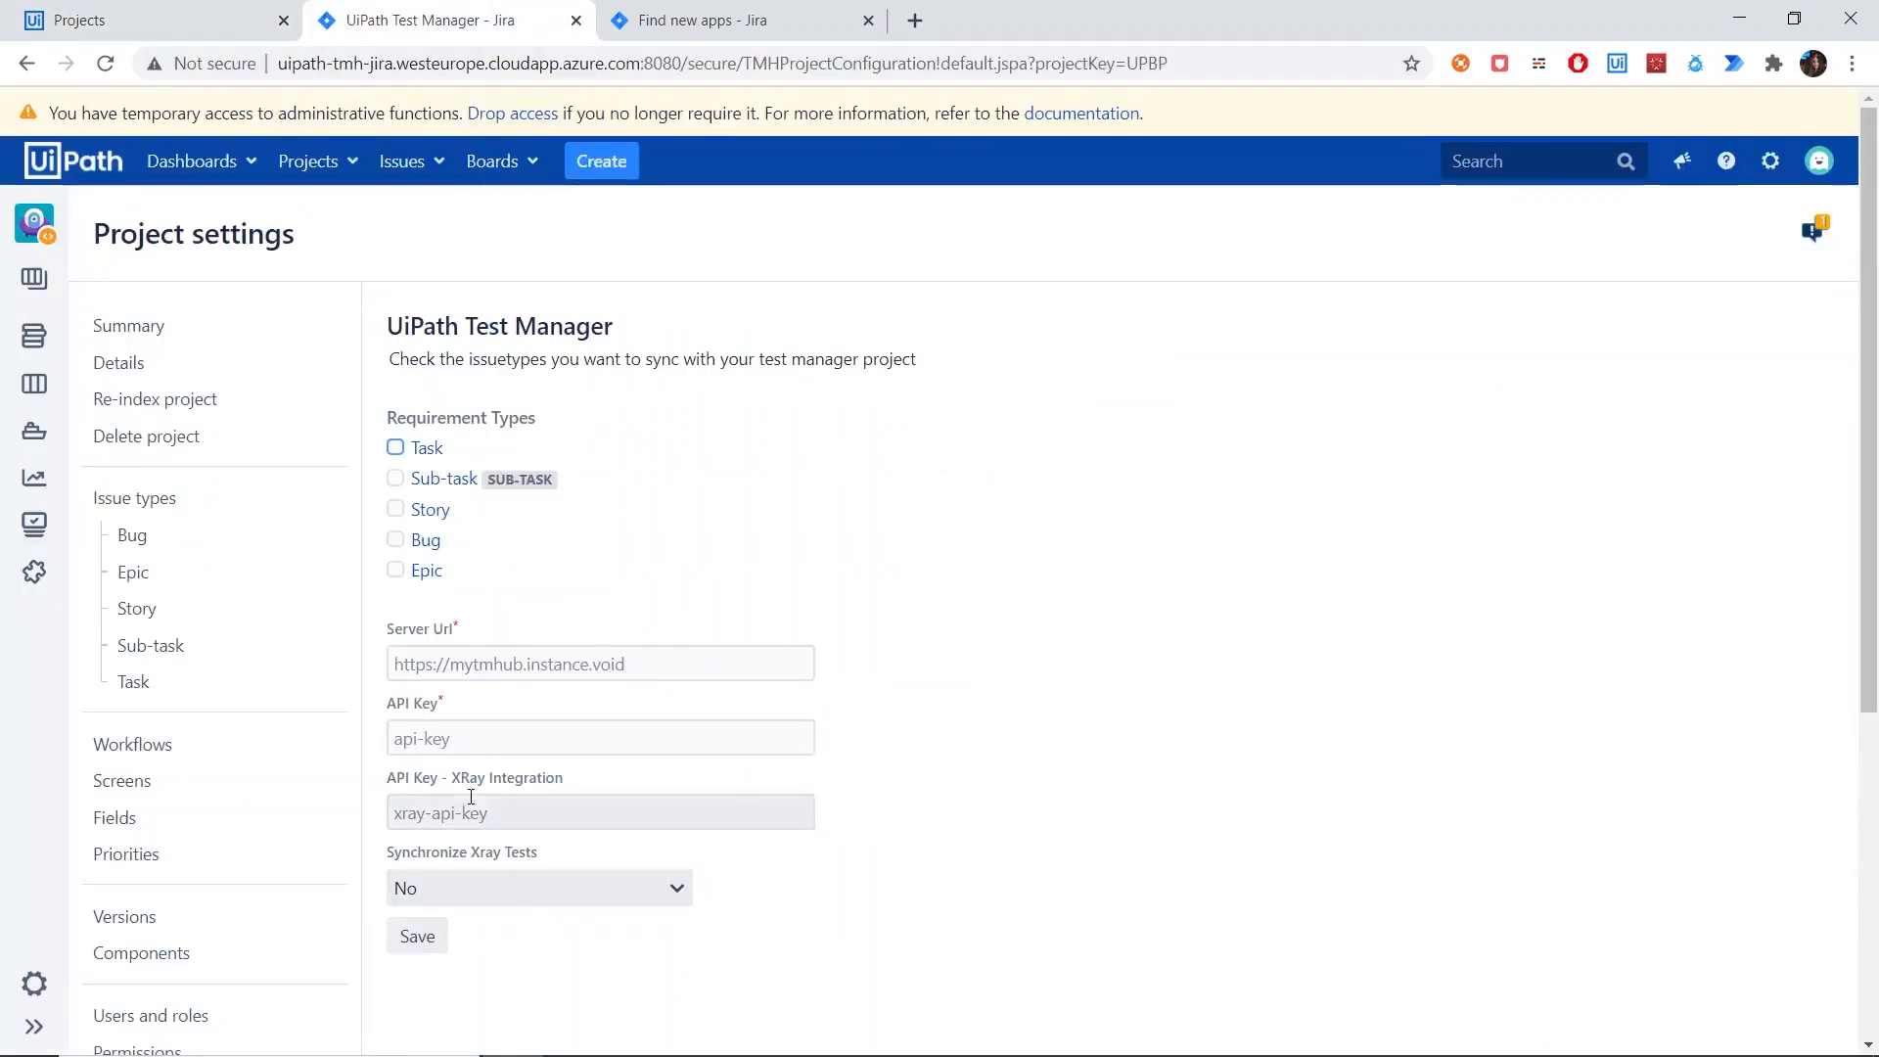
left_click(473, 738)
key("ctrl+v")
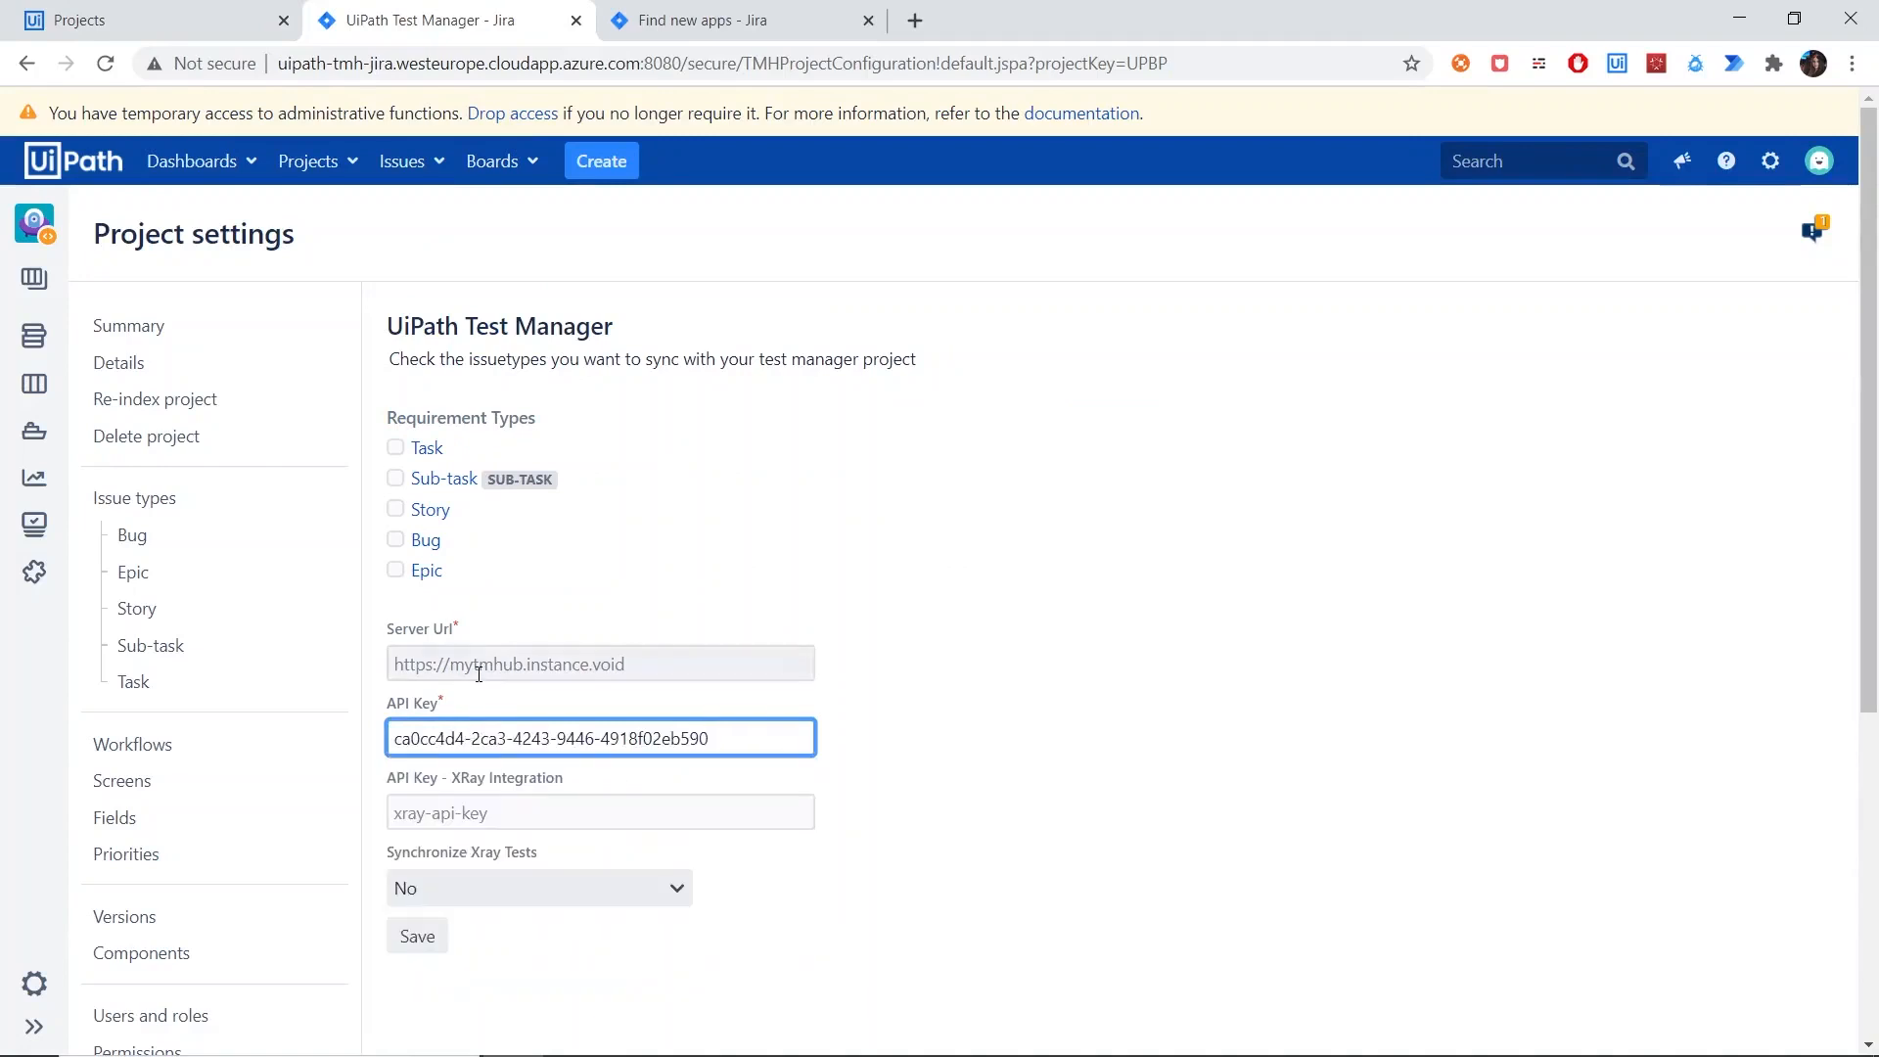
left_click(479, 673)
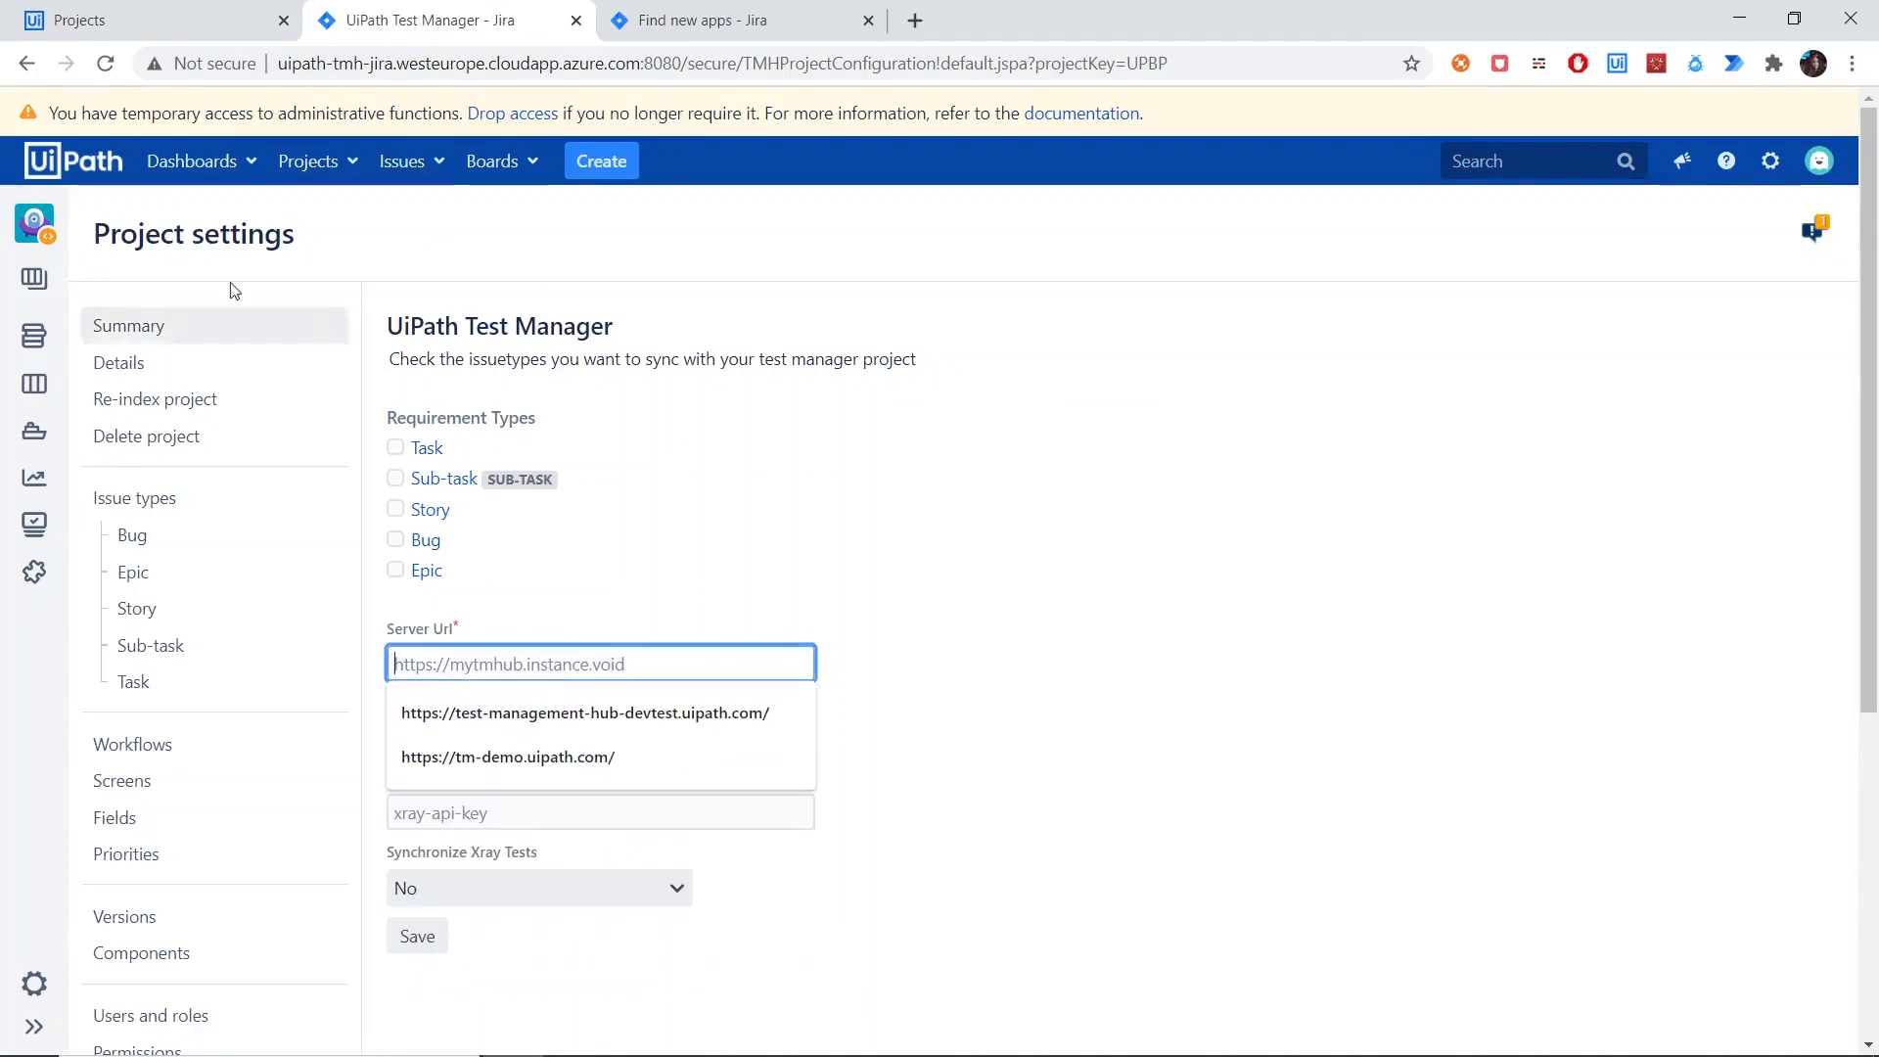
left_click(191, 18)
left_click_drag(502, 60, 75, 93)
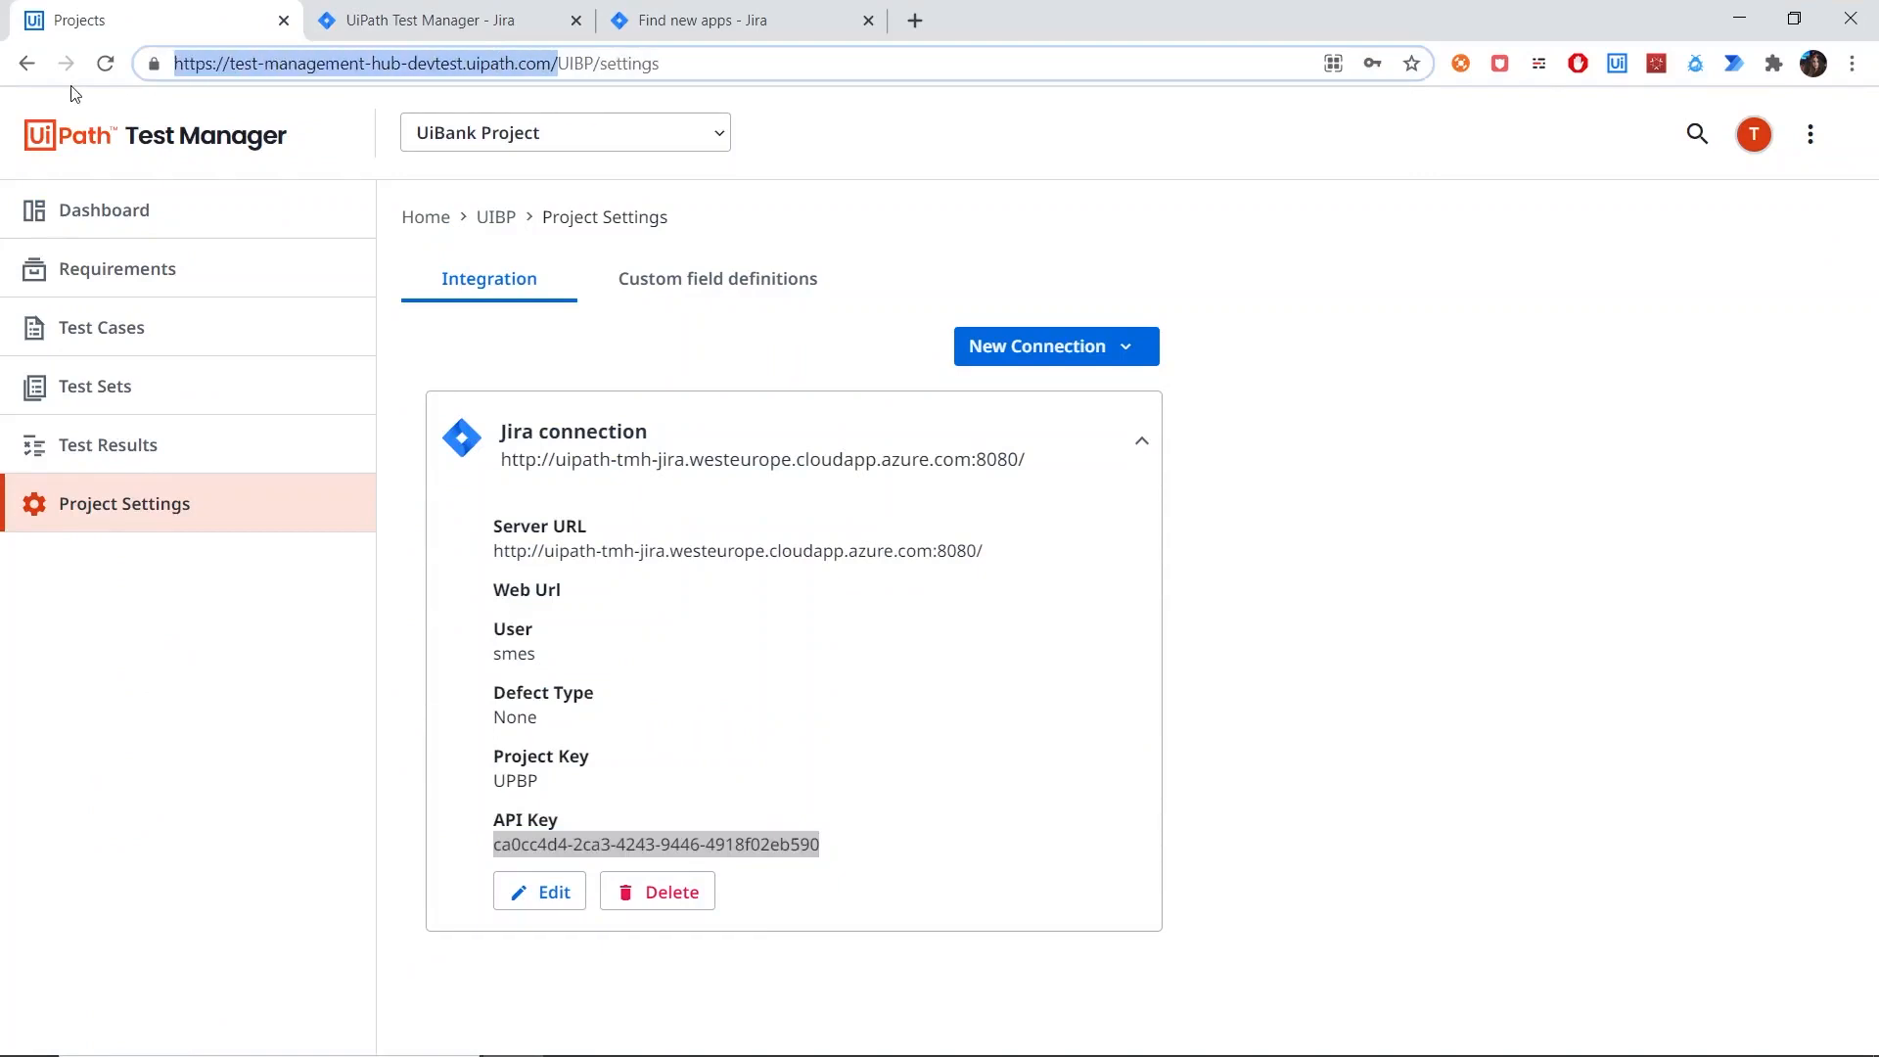
left_click(432, 29)
left_click(579, 648)
left_click(518, 649)
key("ctrl+v")
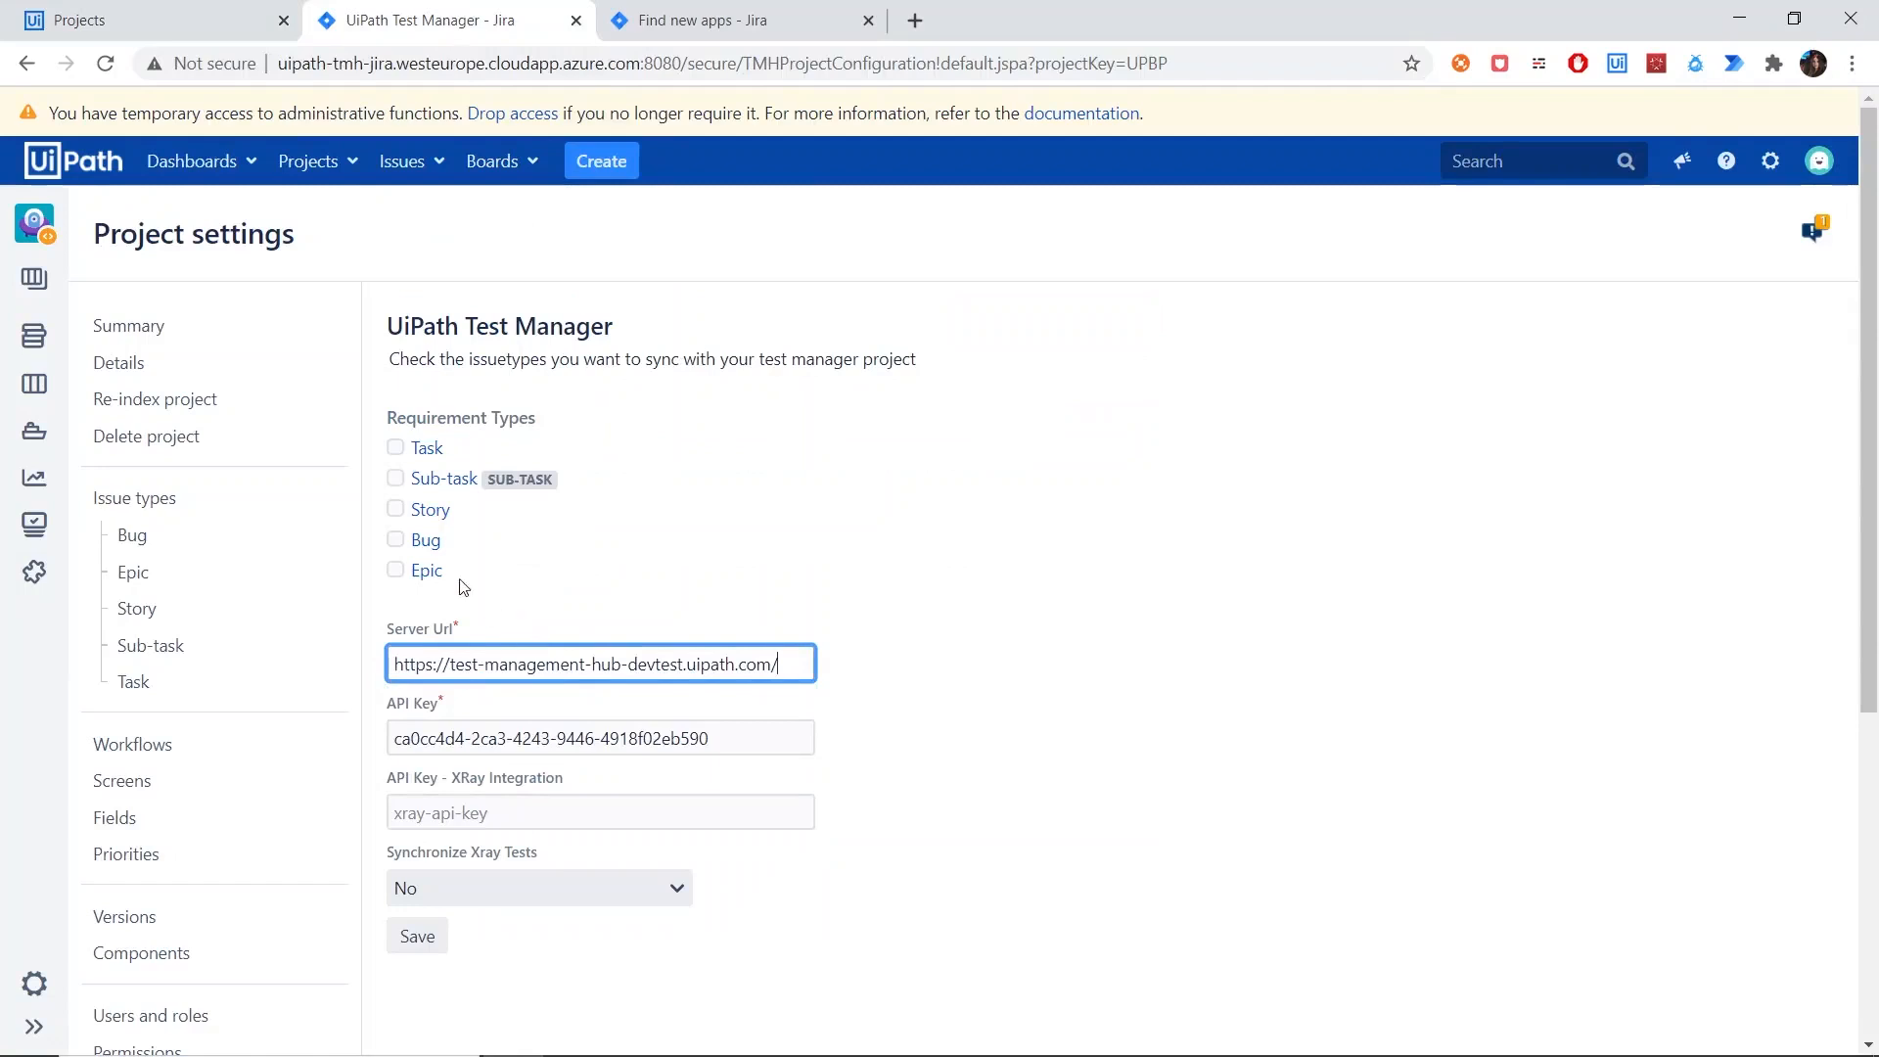
Step: Choose Story as the requirement type to sync and save the UiPath Test Manager configuration
left_click(395, 509)
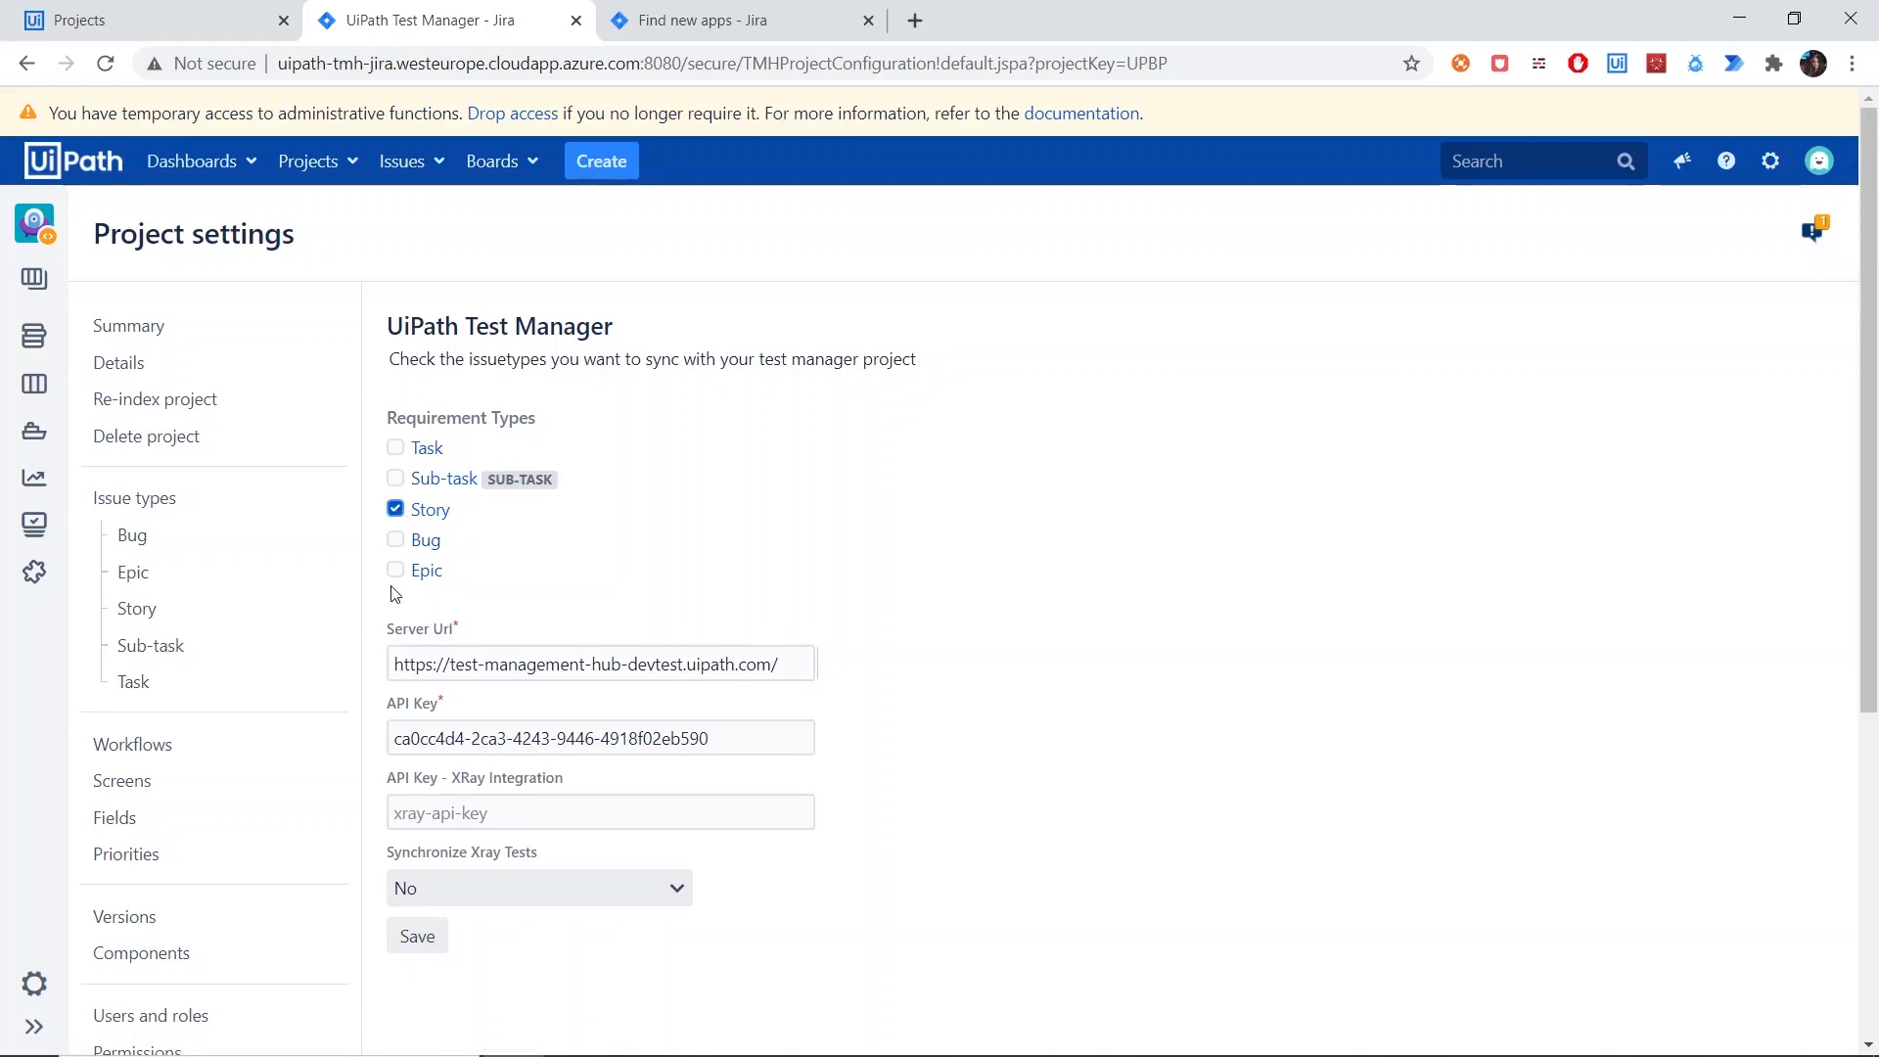
scroll(407, 641, "down", 3)
left_click(415, 691)
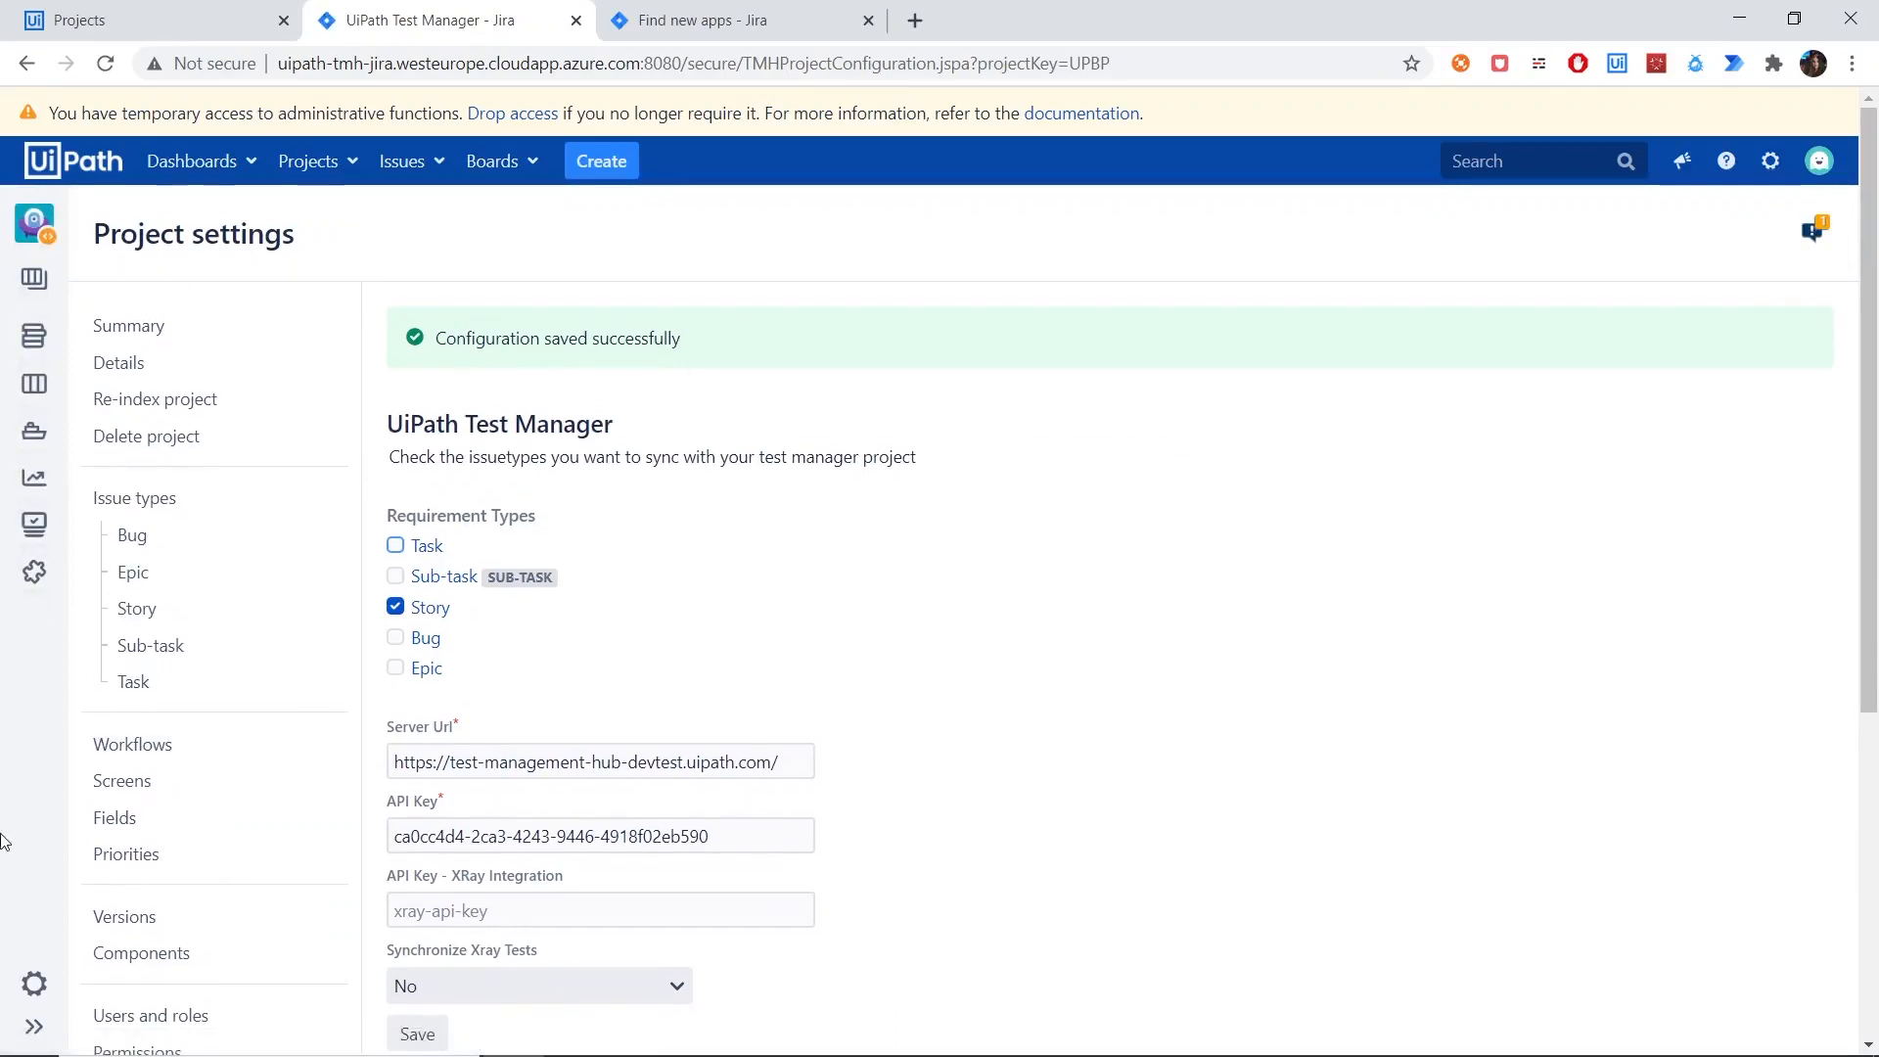
Step: Return to the UPBP board's backlog in Jira and create a story named "Create Long Term Loan"
left_click(298, 166)
left_click(333, 246)
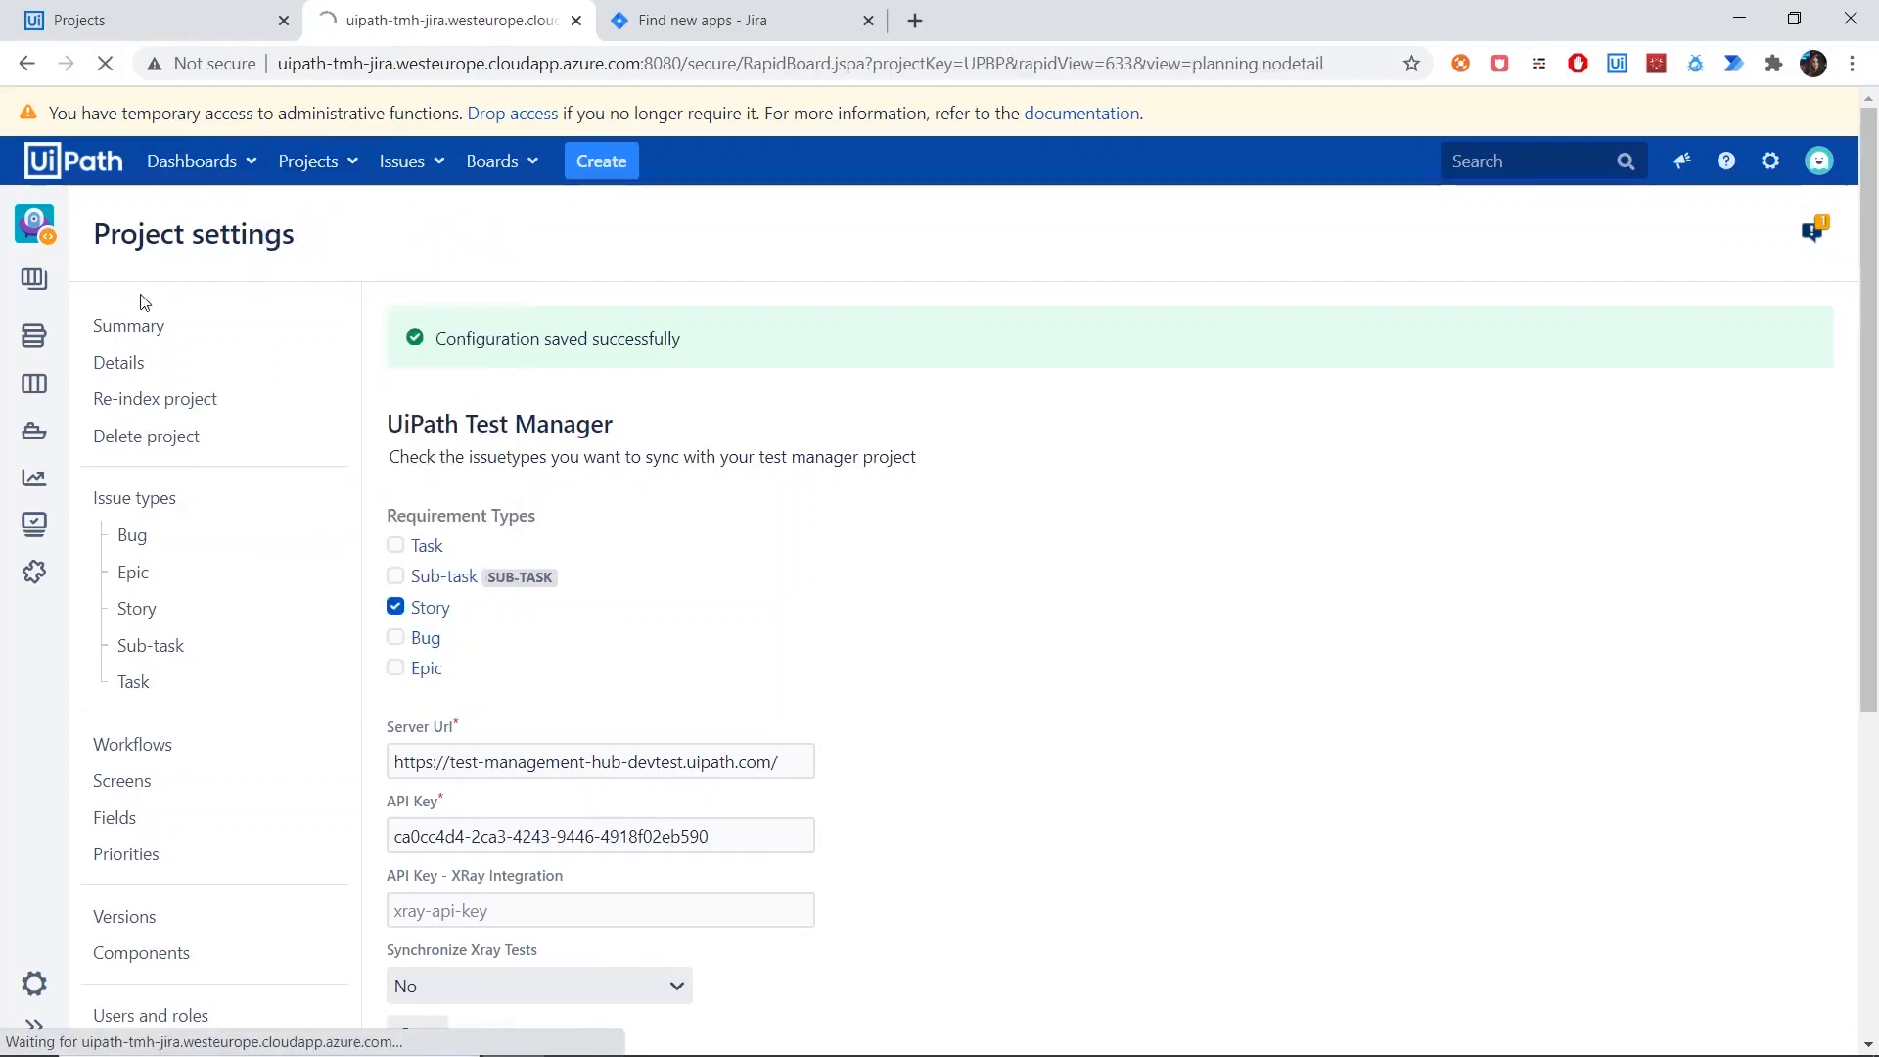
type("Create Long Term Loan")
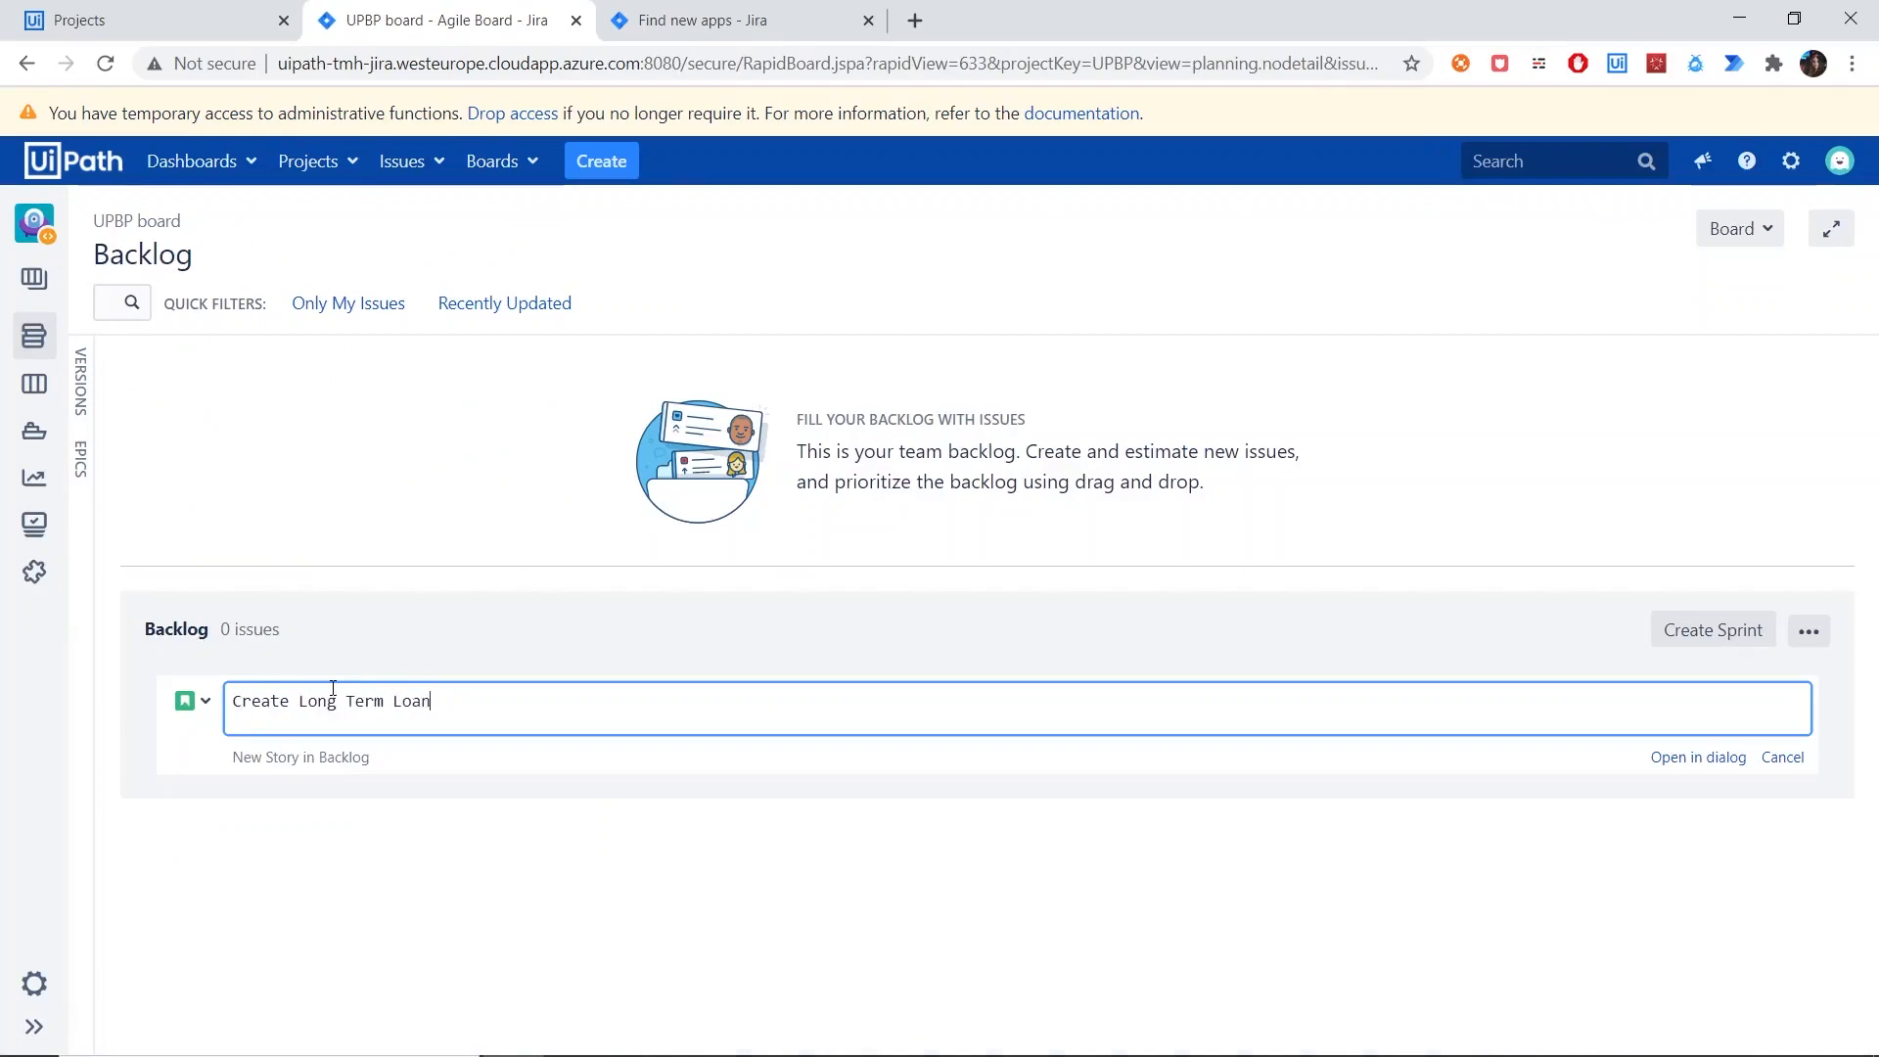
key("Return")
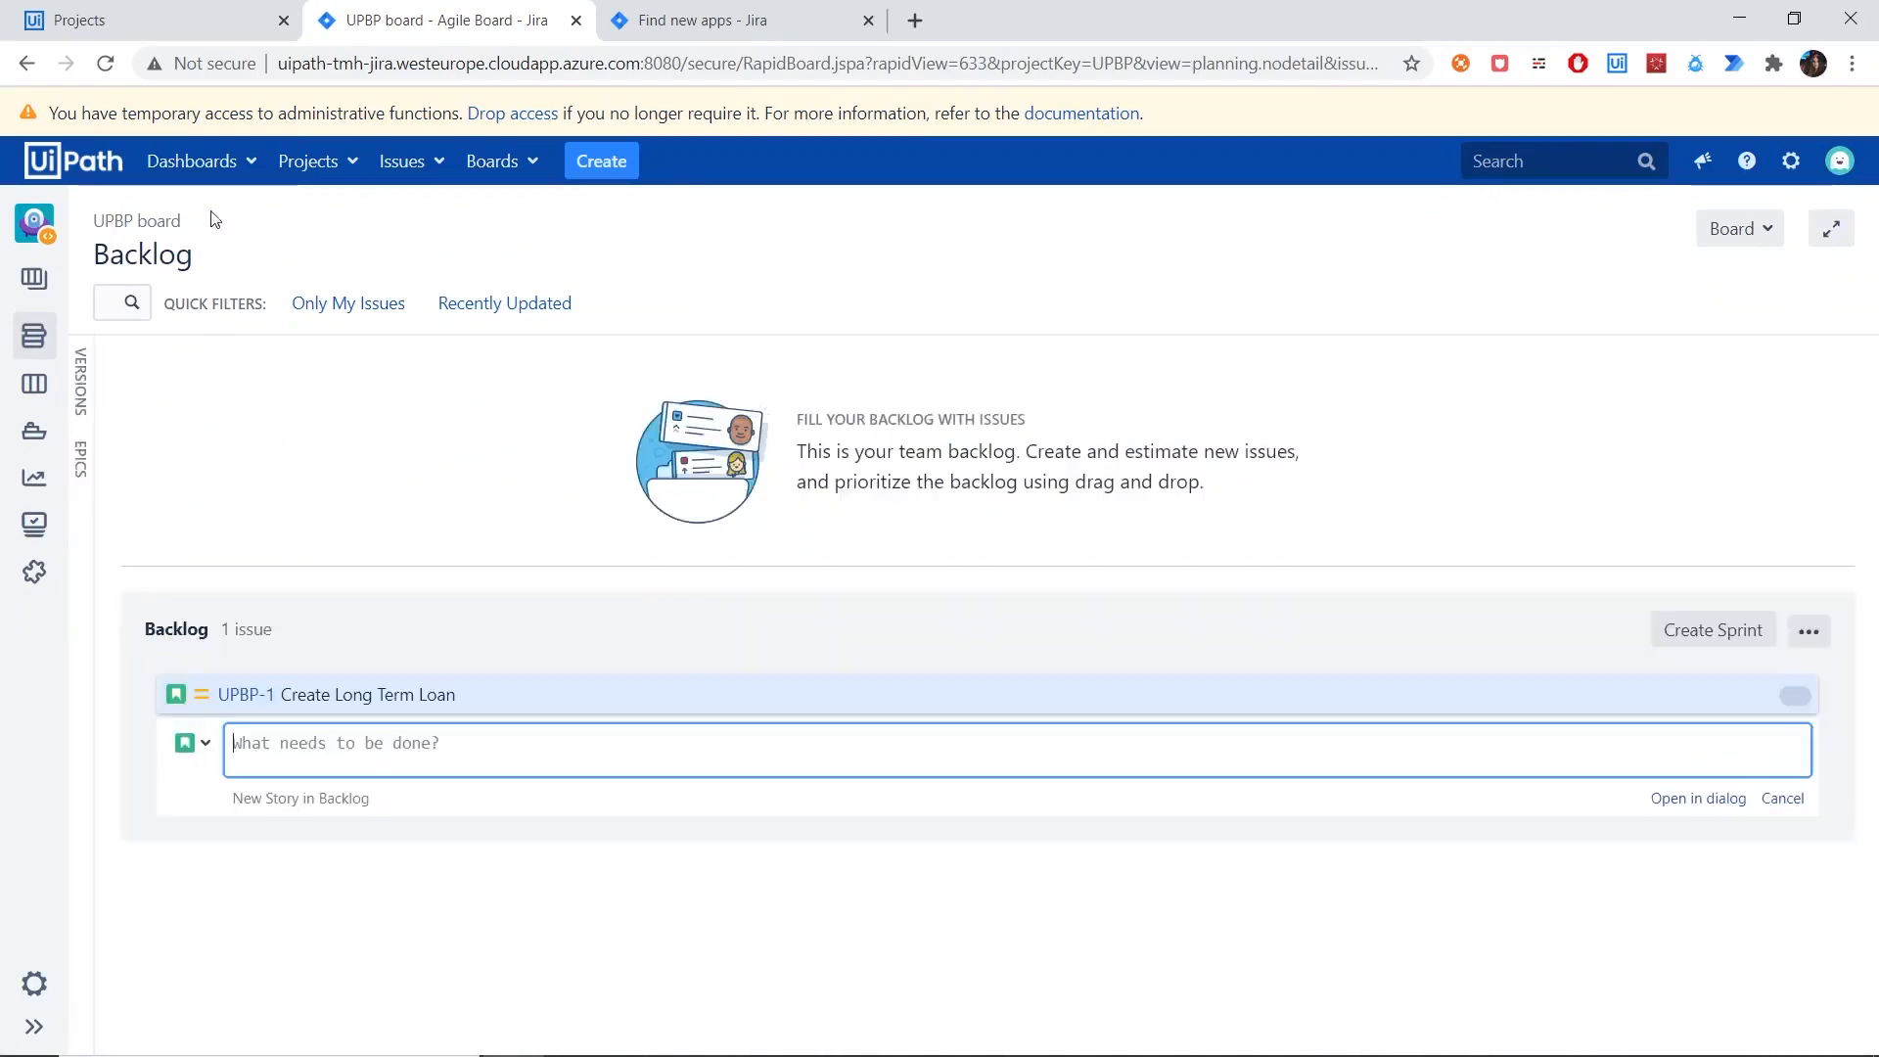
Step: Open the project's requirements in Test Manager and view the details of the Create Long Term Loan requirement
left_click(175, 23)
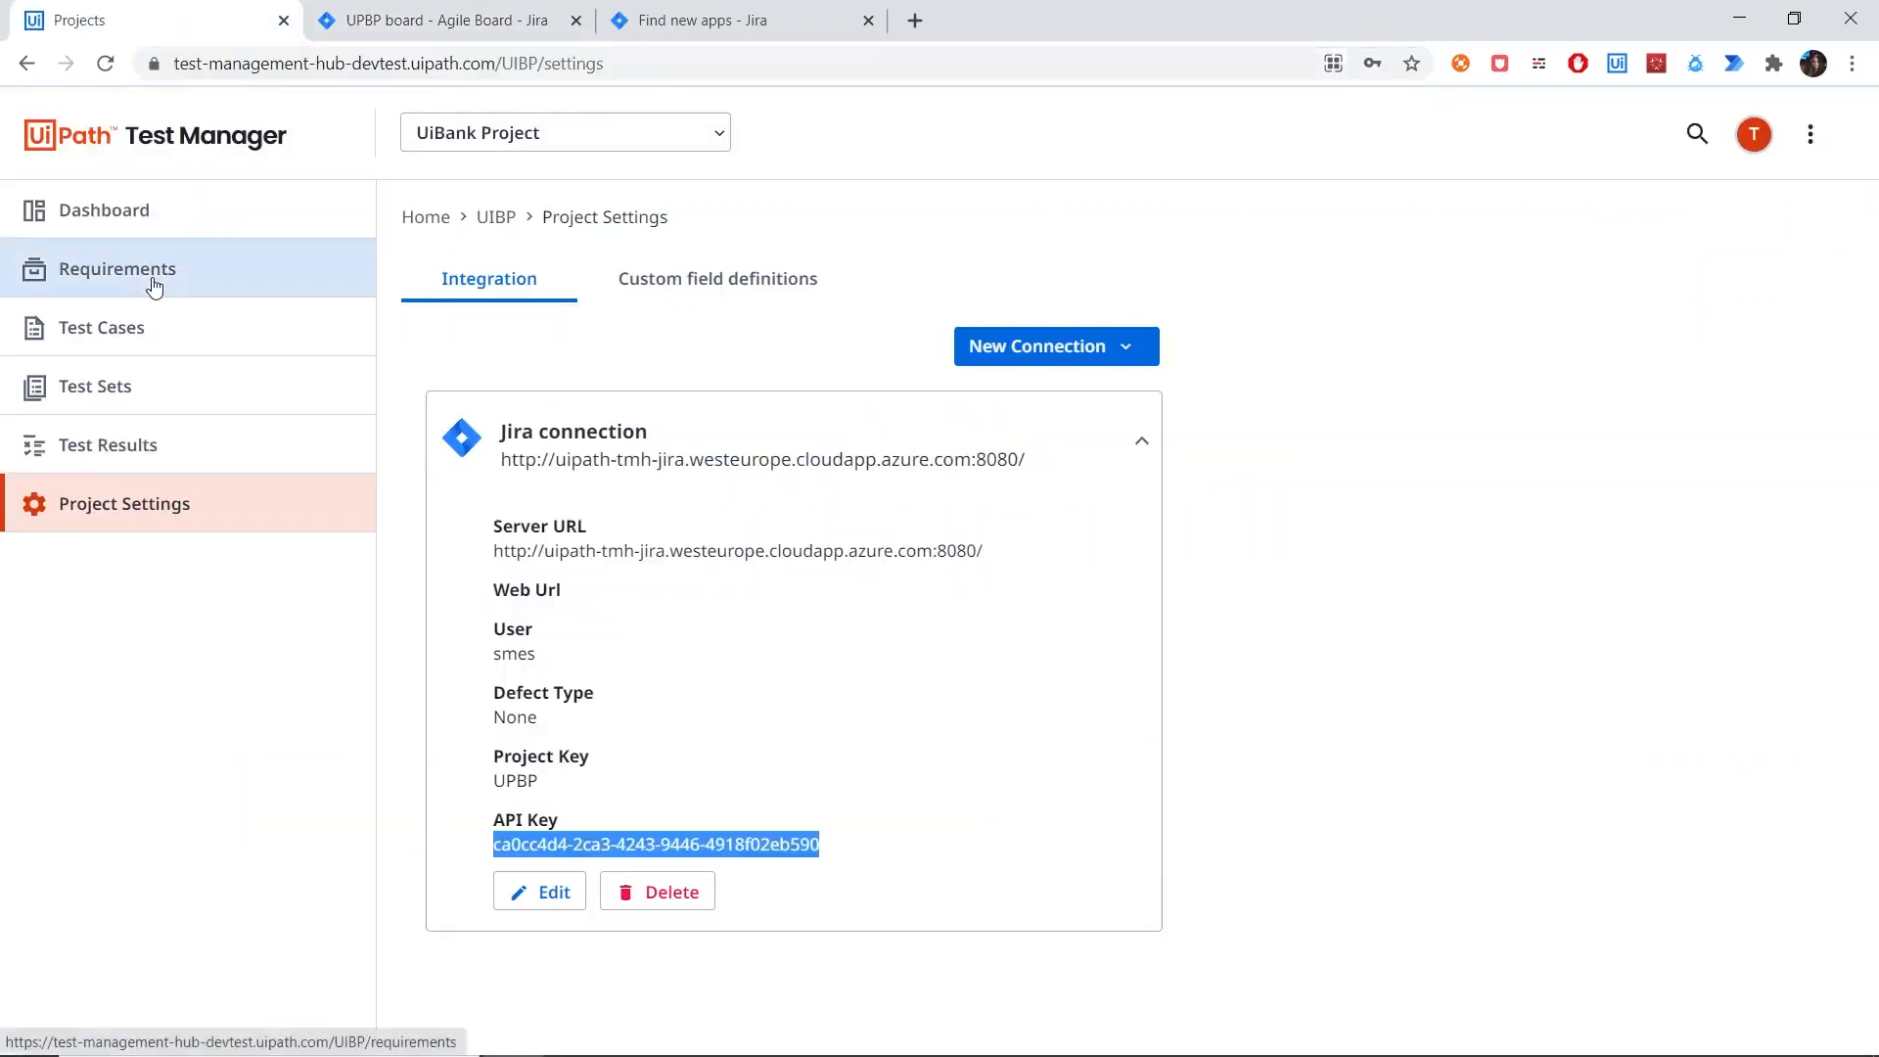
left_click(154, 280)
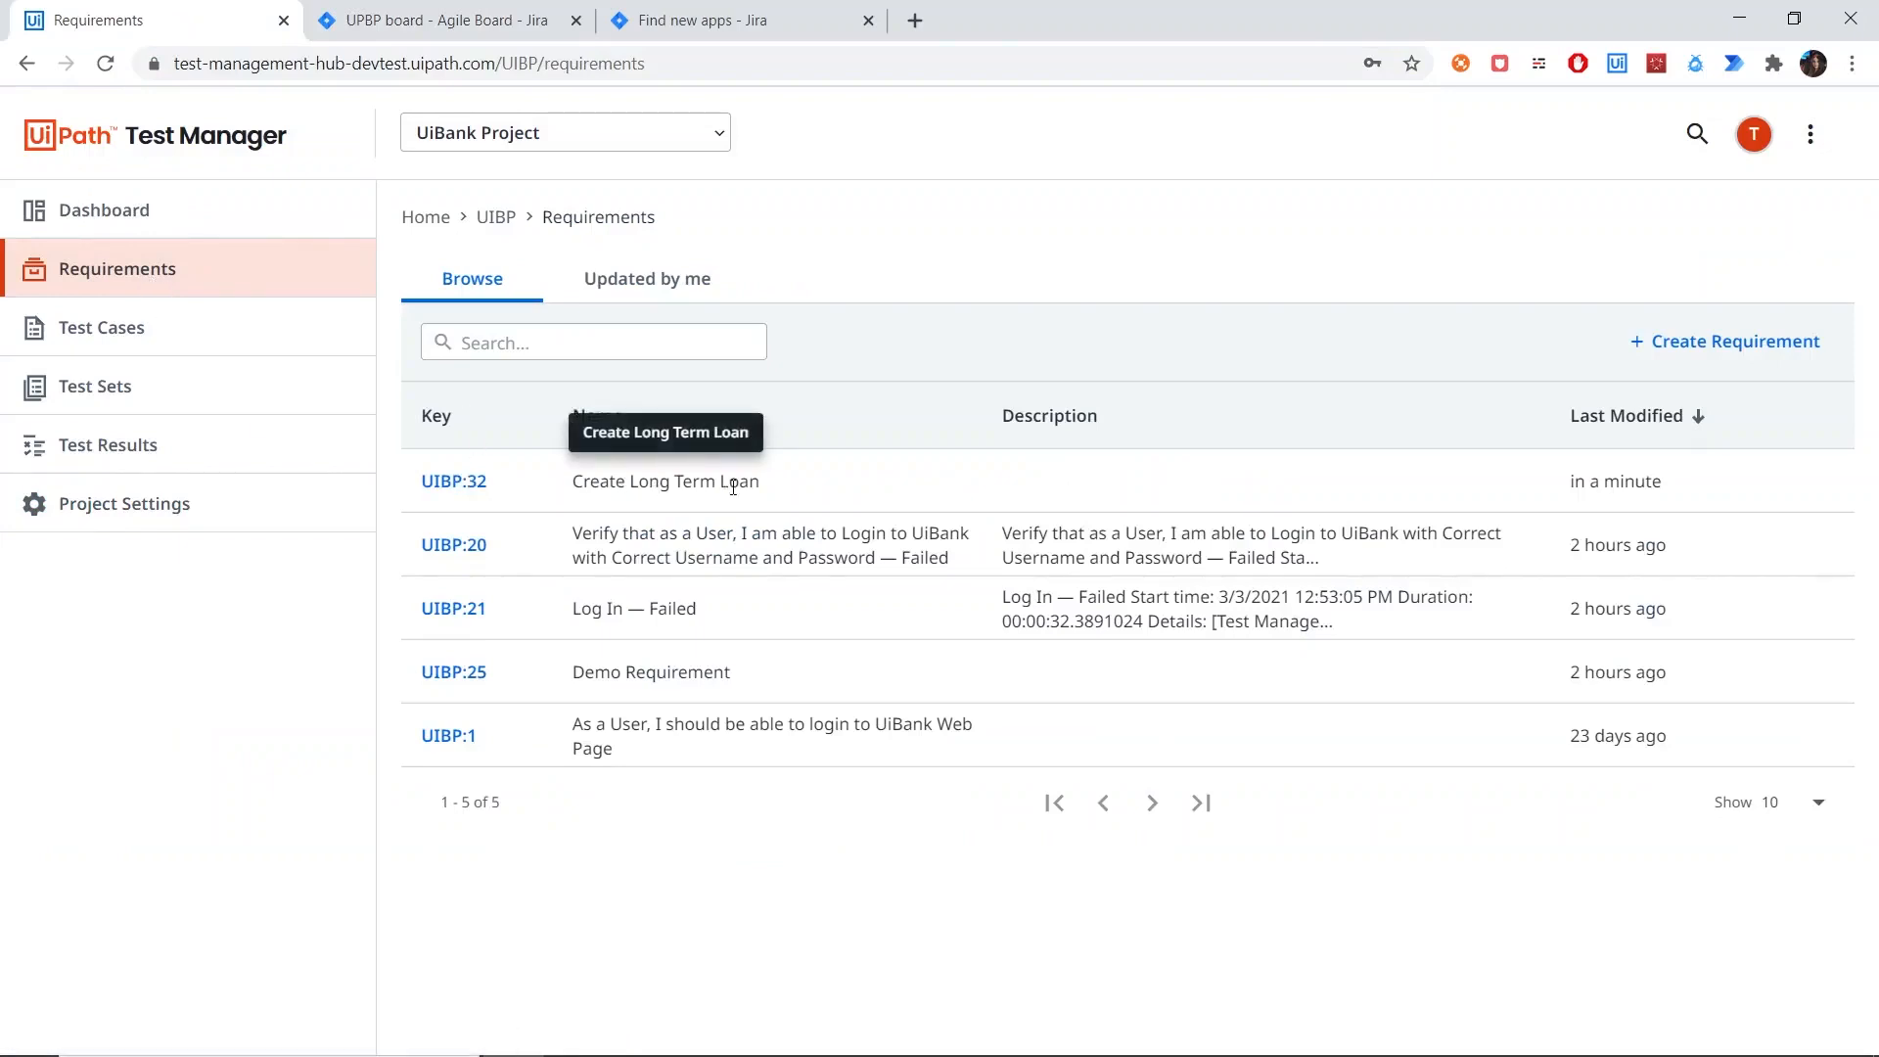
left_click(453, 483)
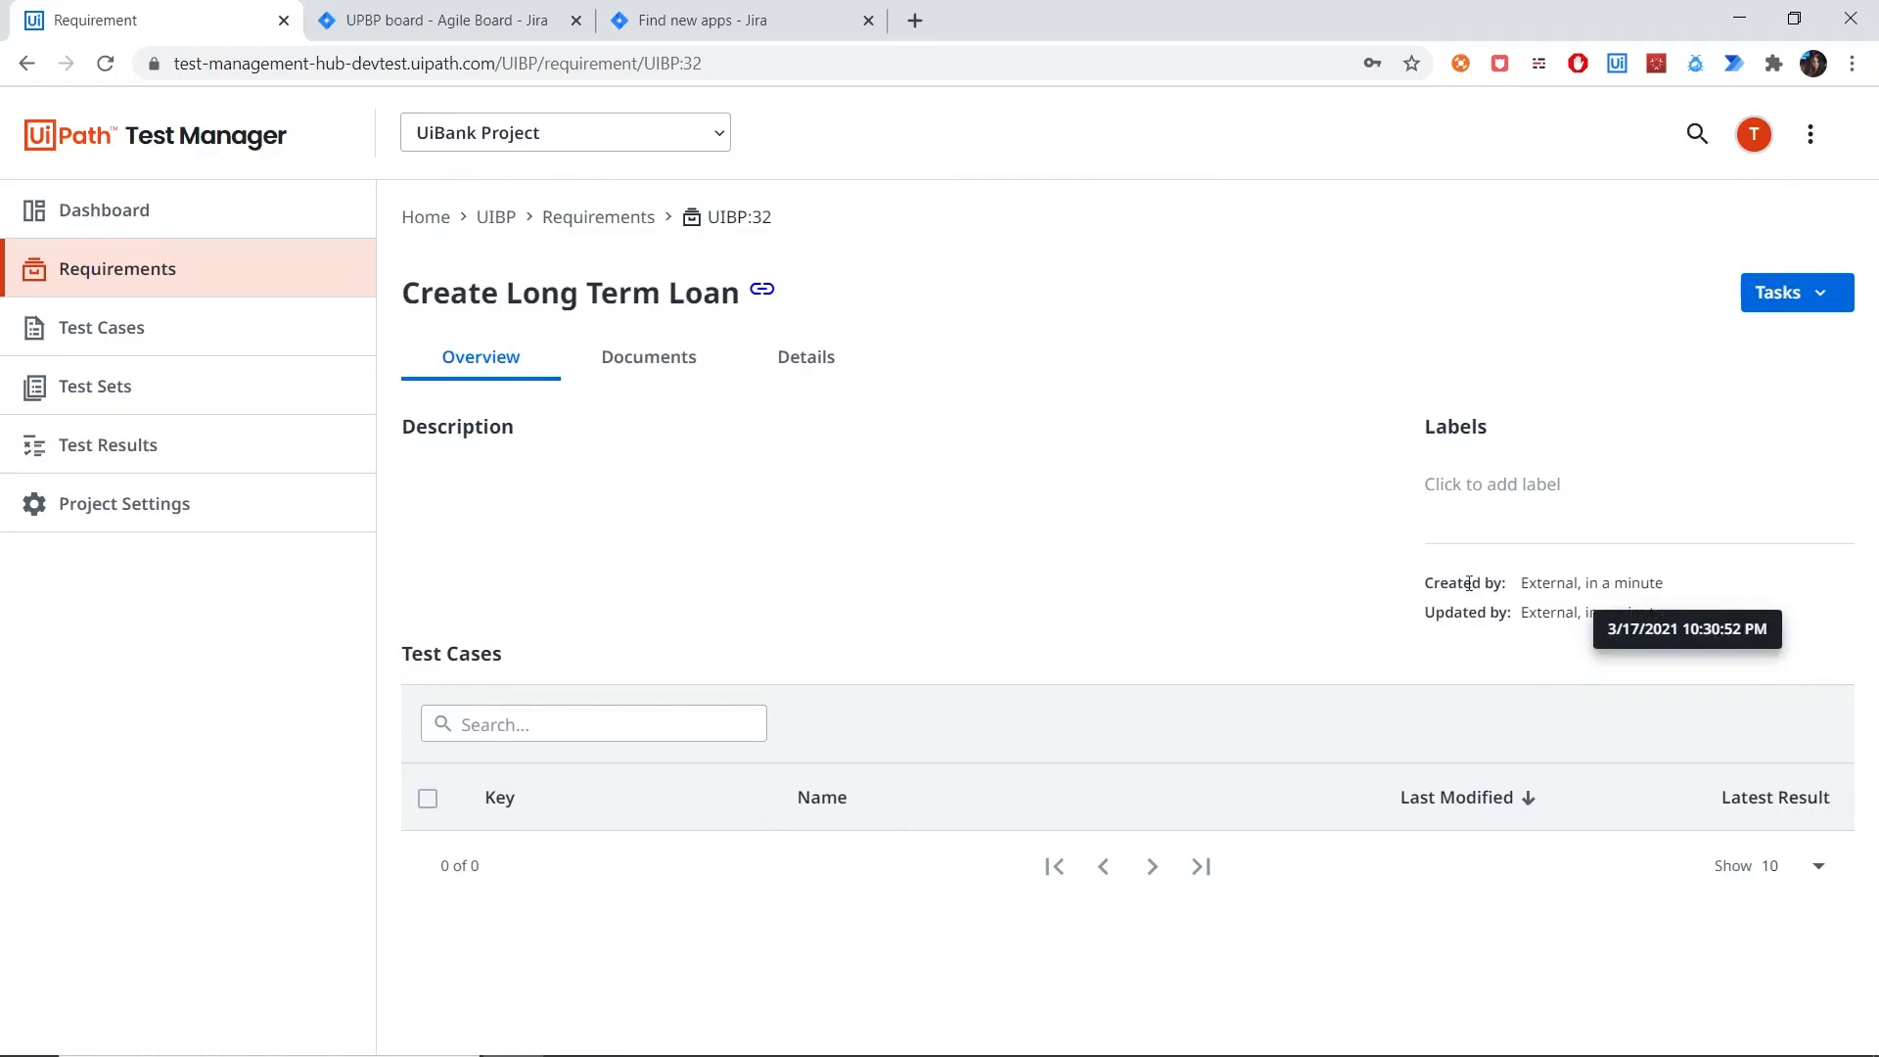
Step: Add a second story named "Create Short Term Loan" to the Jira backlog
left_click(437, 28)
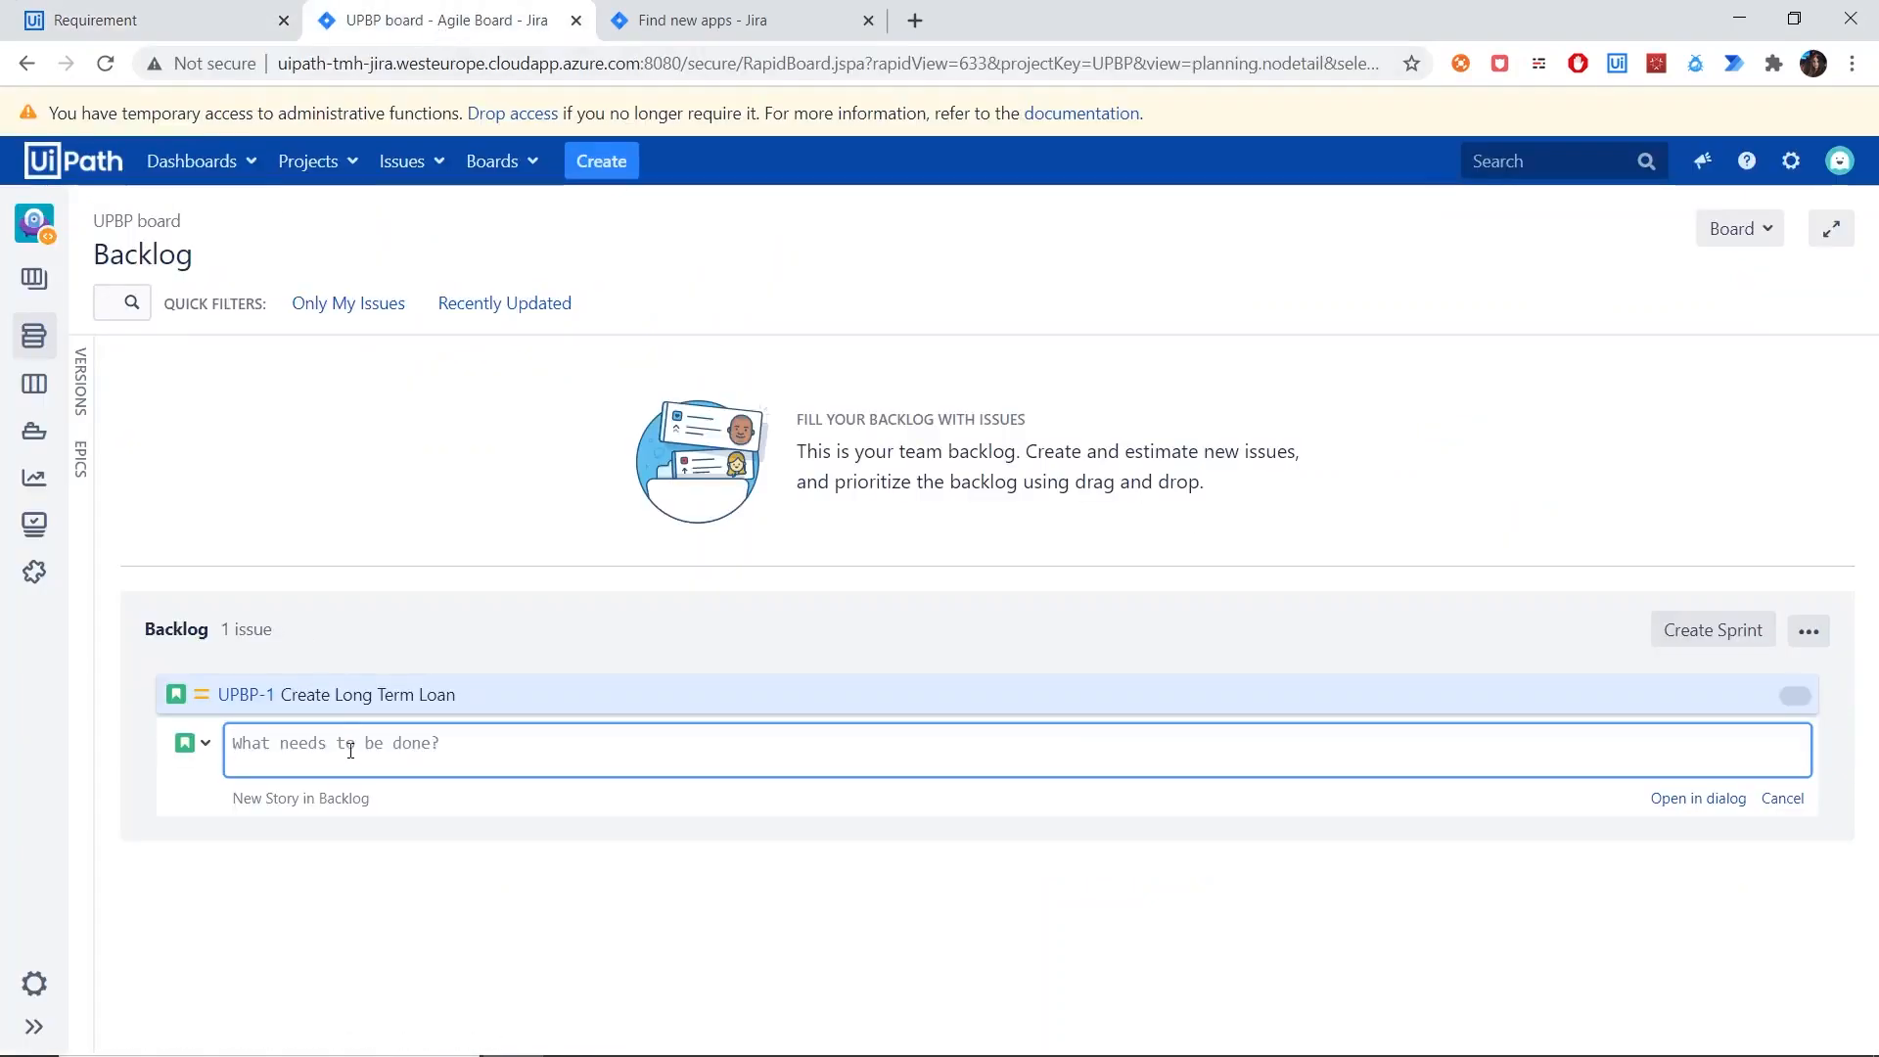
type("Create Short Term Loan")
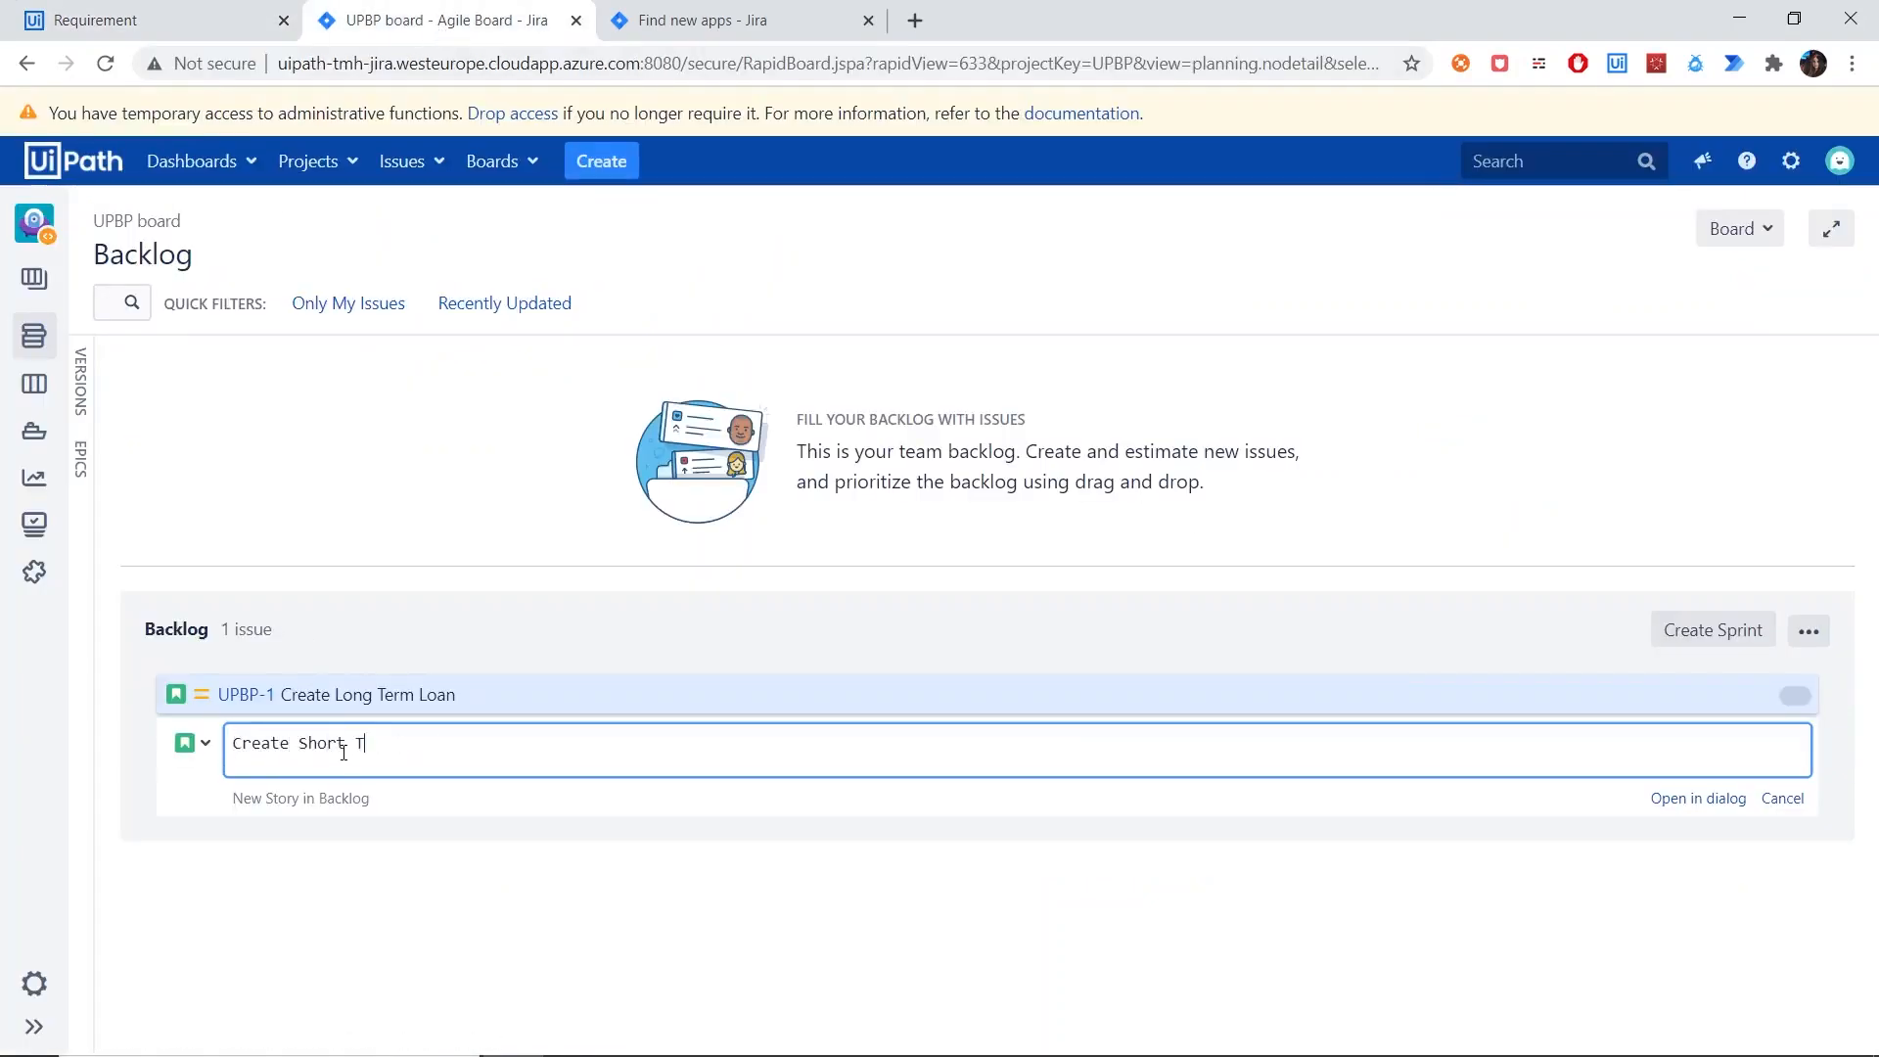
key("Return")
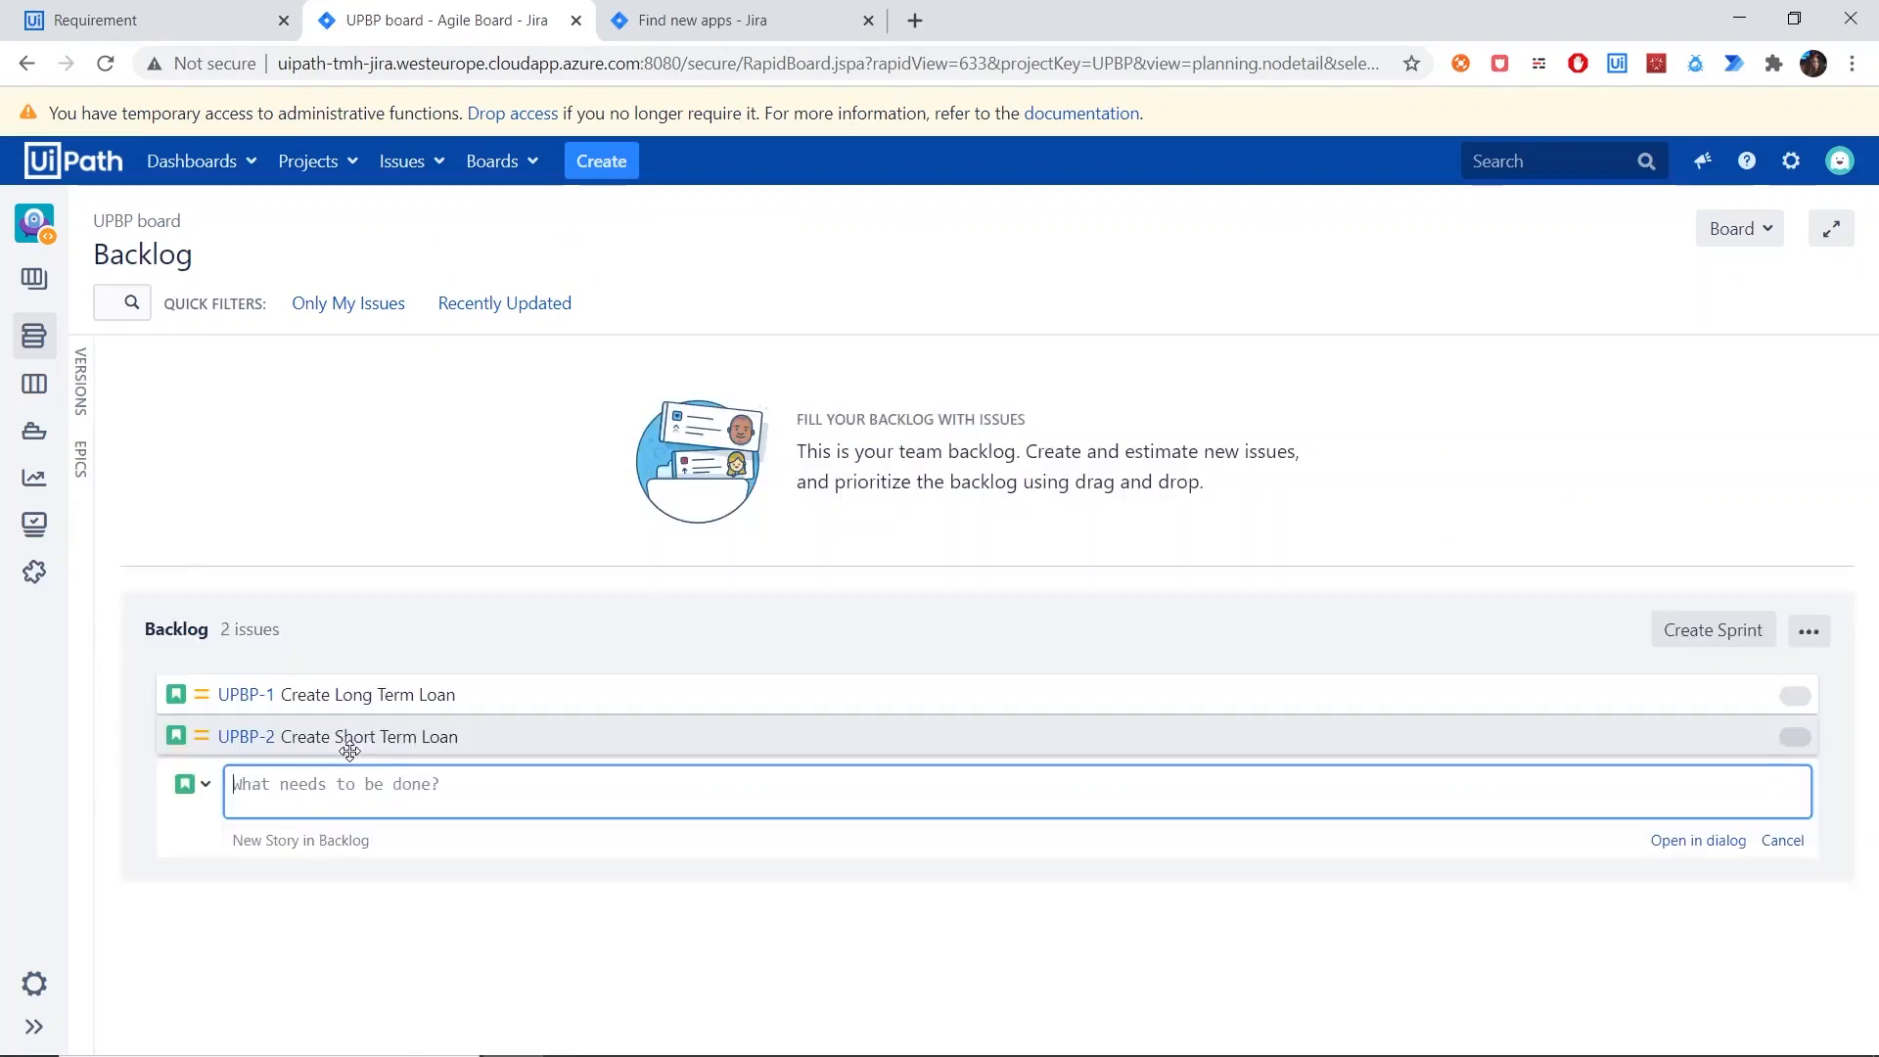
Step: Delete the Create Long Term Loan requirement in Test Manager and check the Jira backlog for its story
left_click(196, 22)
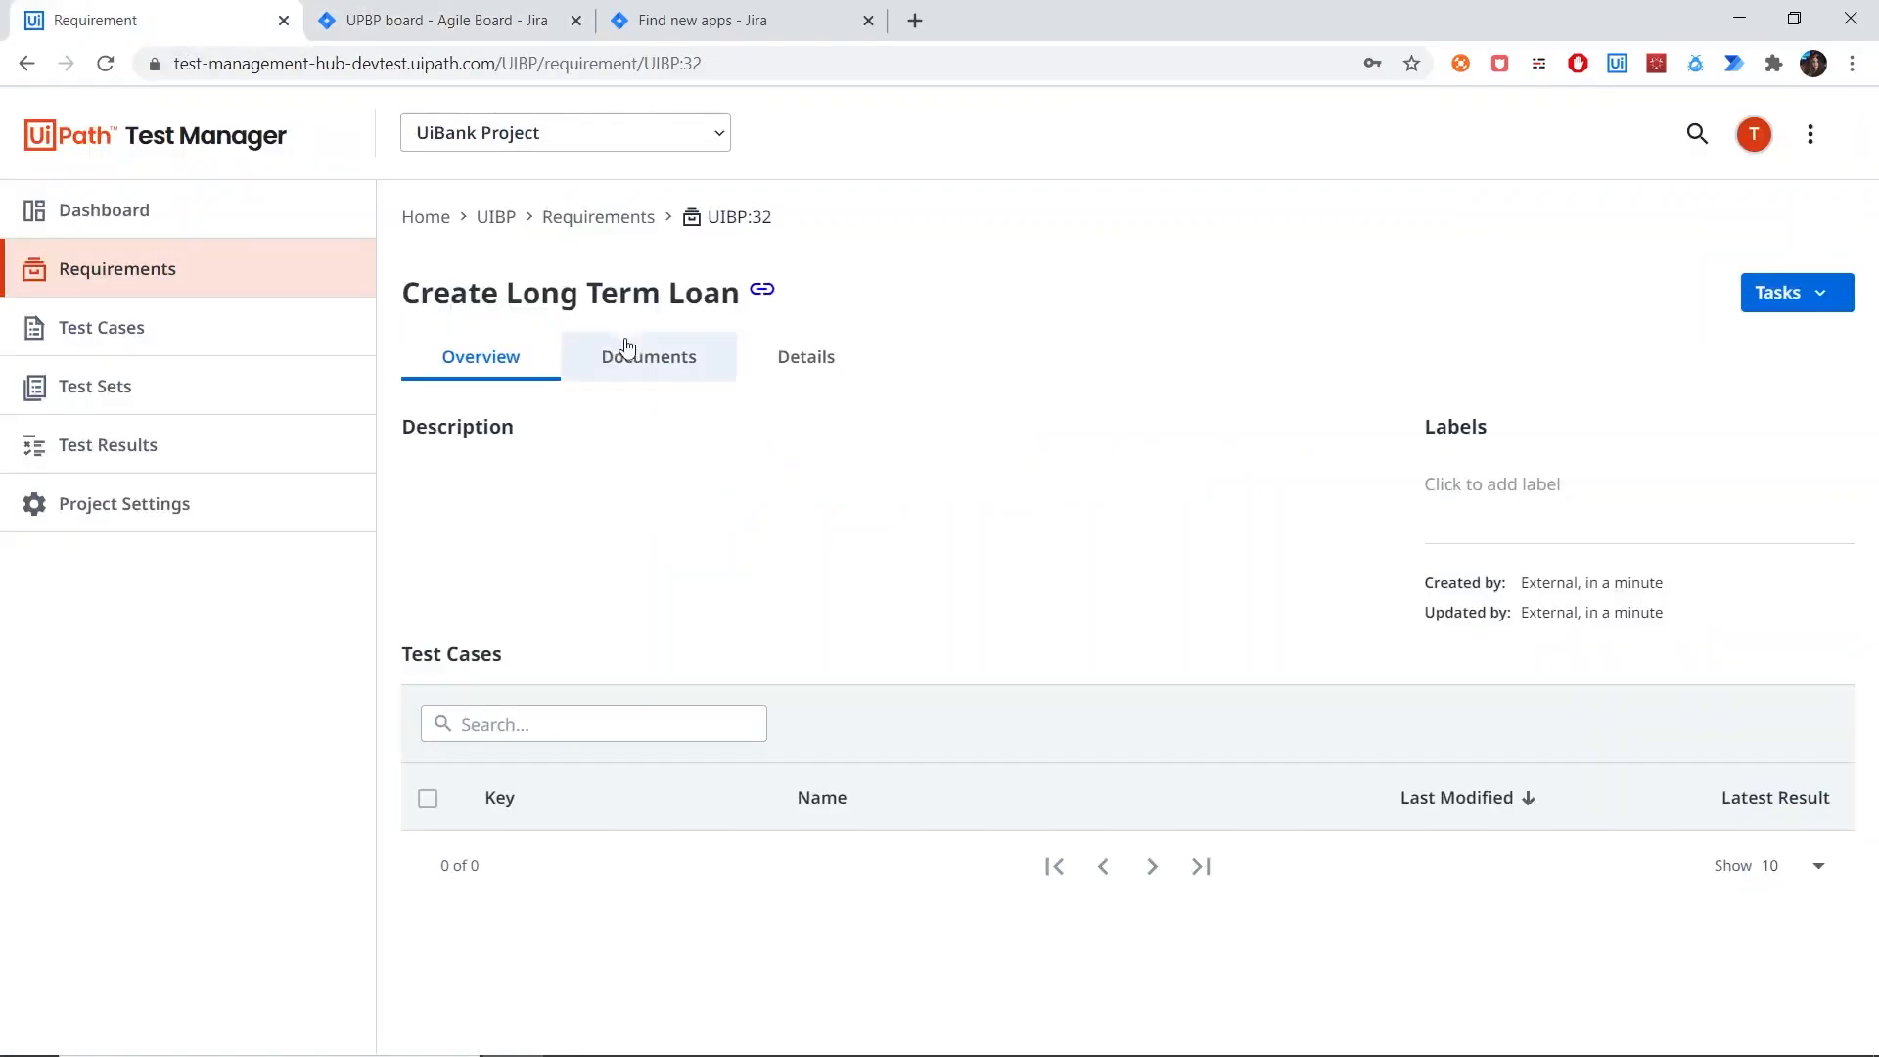
left_click(654, 222)
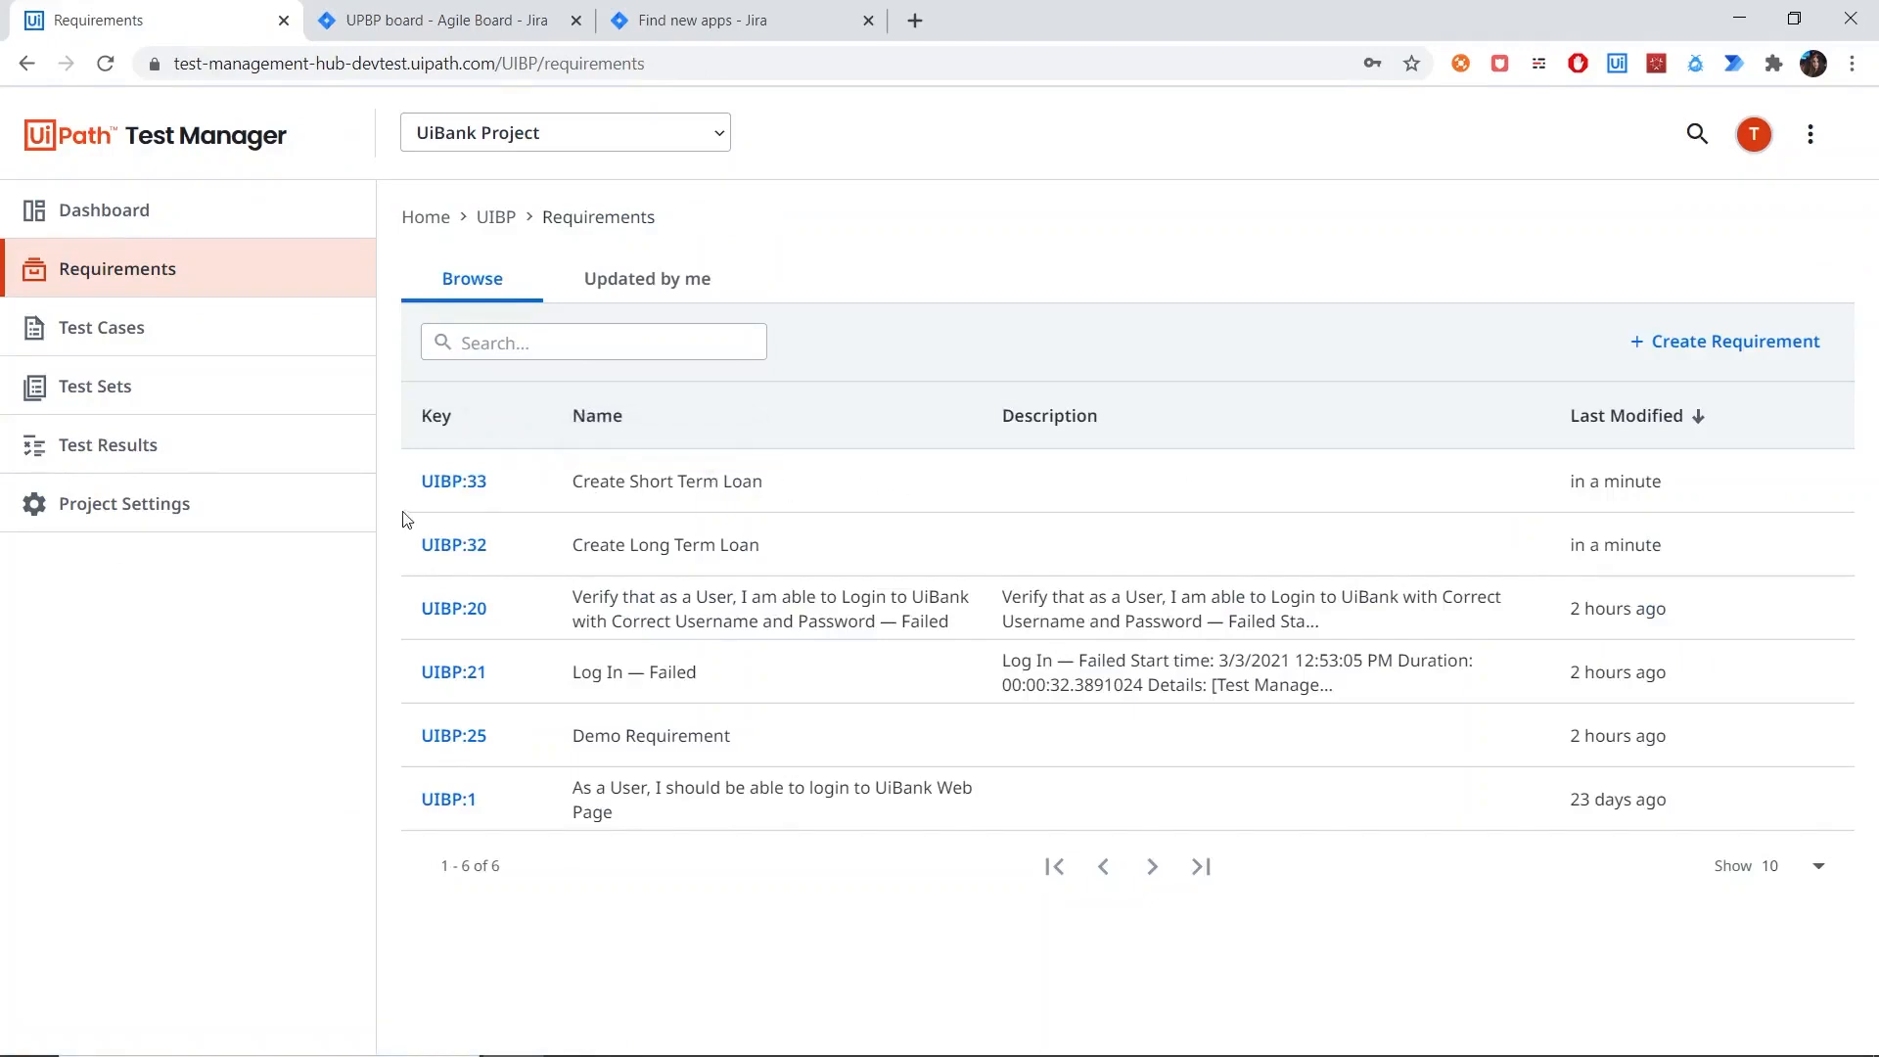
left_click(468, 556)
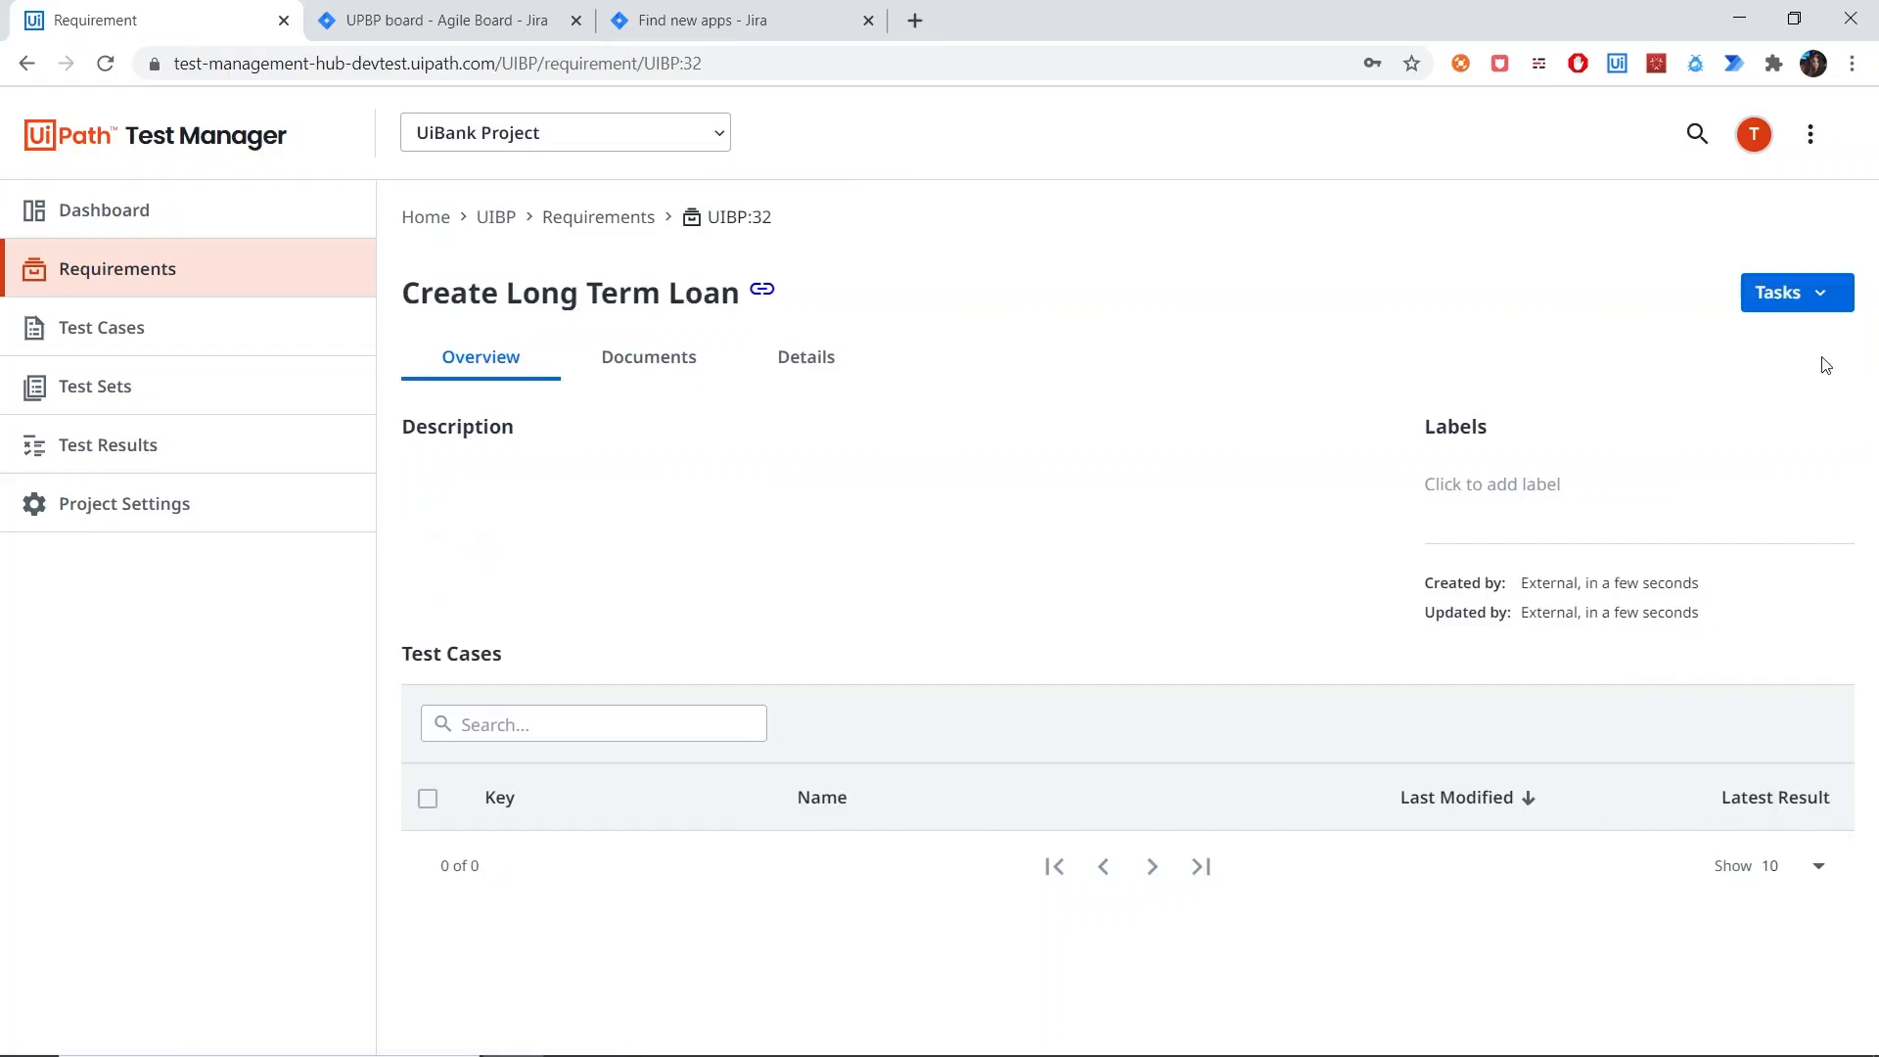
left_click(1825, 303)
left_click(1699, 453)
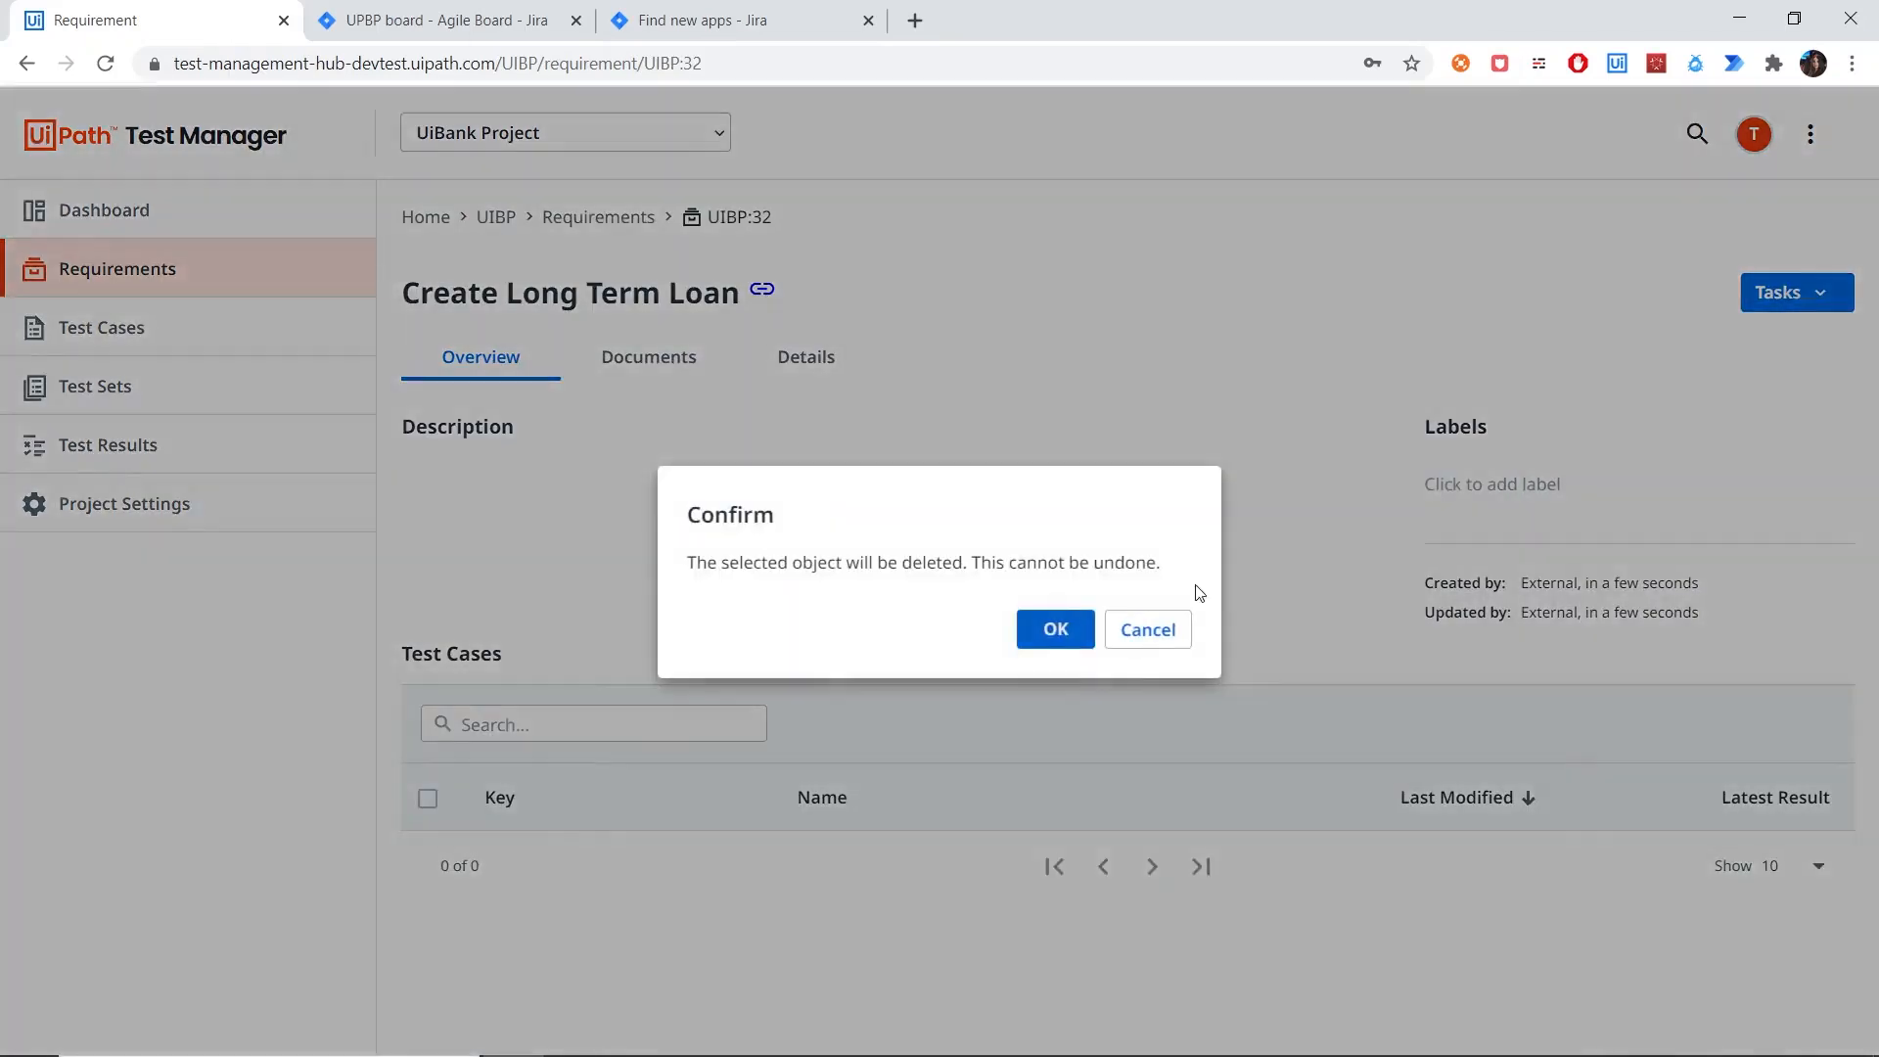
left_click(1055, 630)
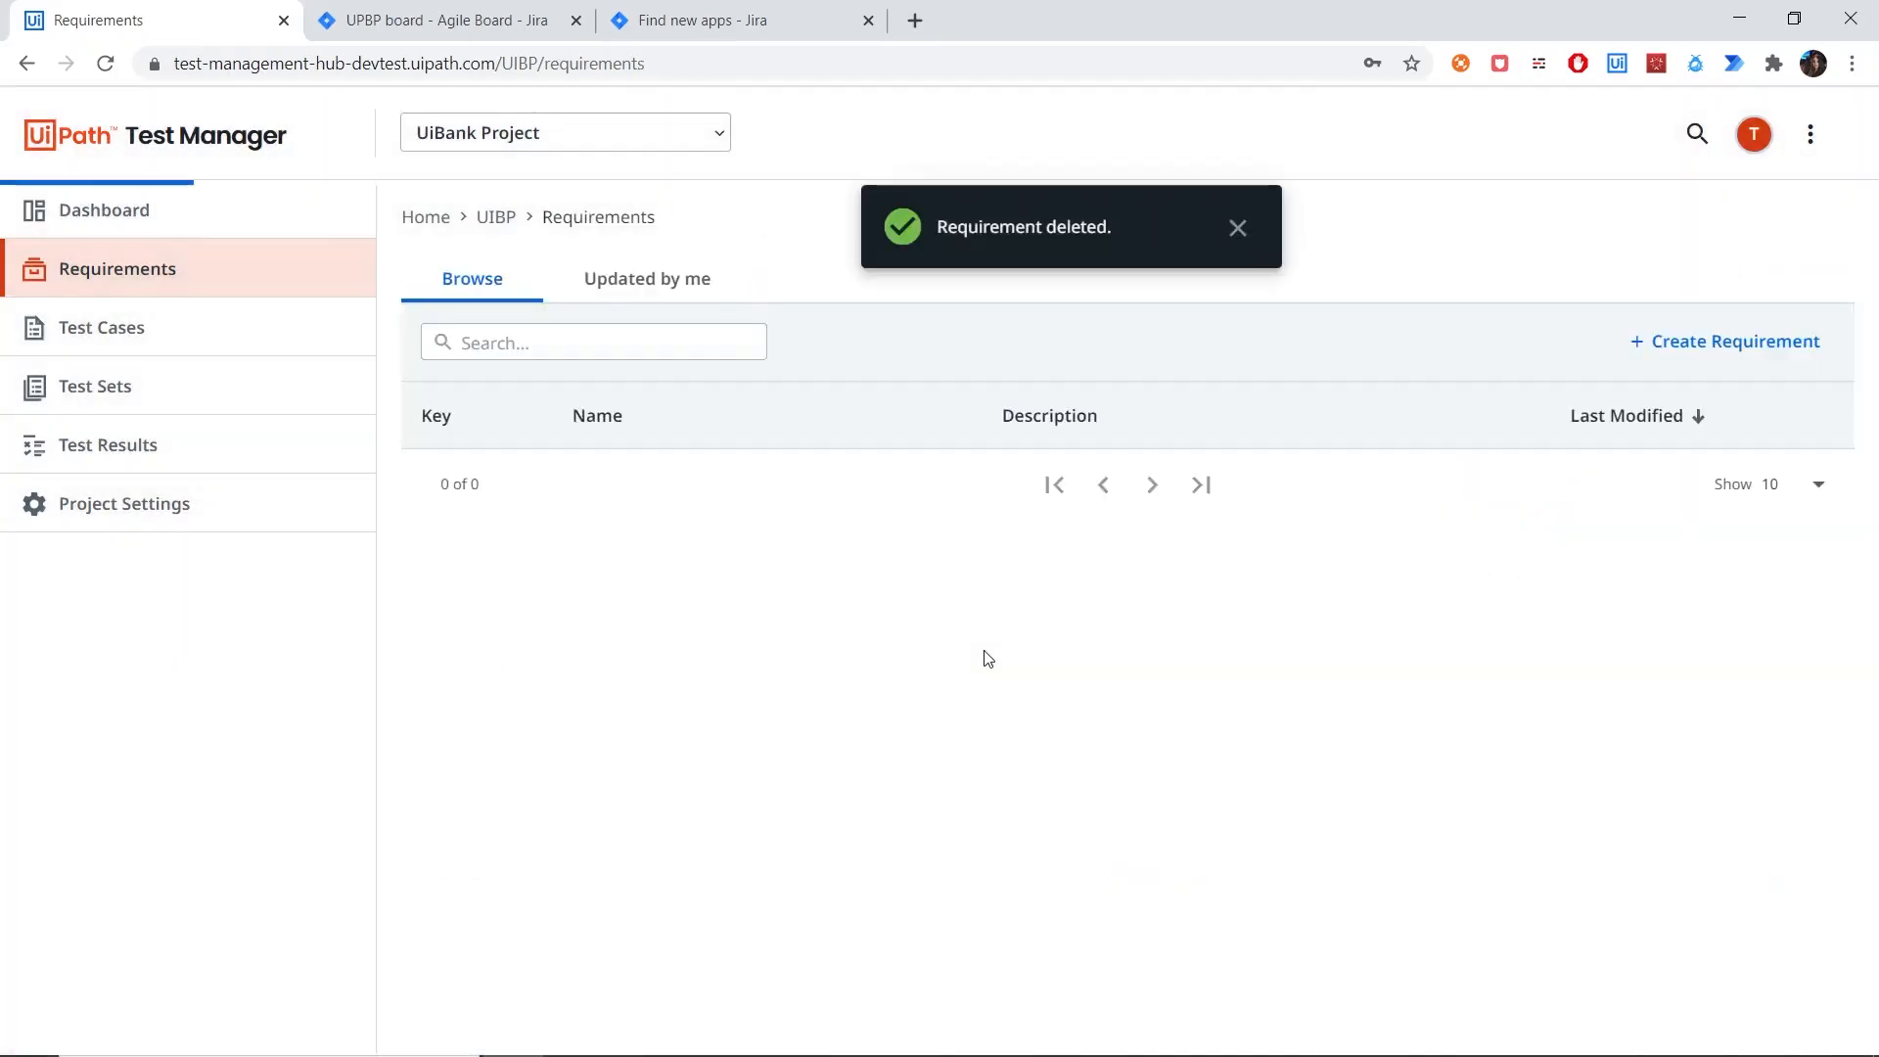
left_click(1235, 226)
left_click(480, 22)
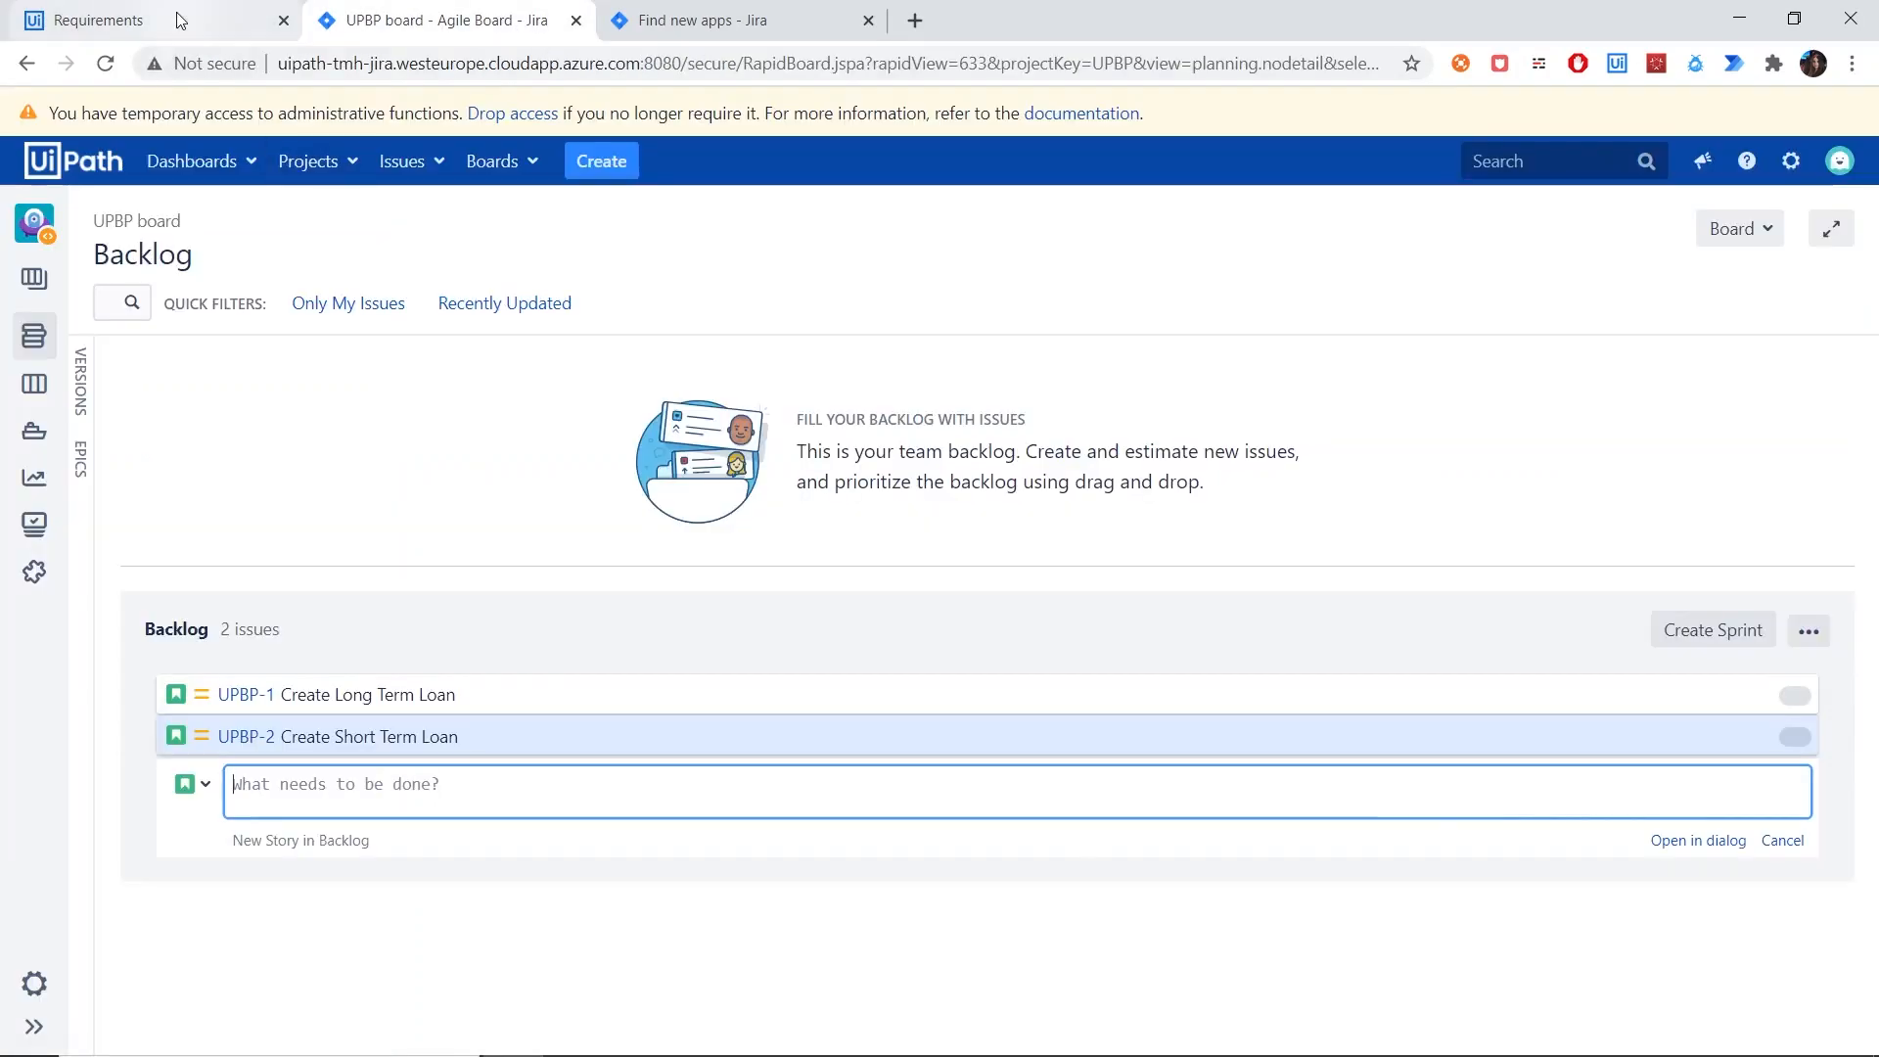
Step: Push the Create Long Term Loan story from the Jira backlog to Test Manager
left_click(181, 22)
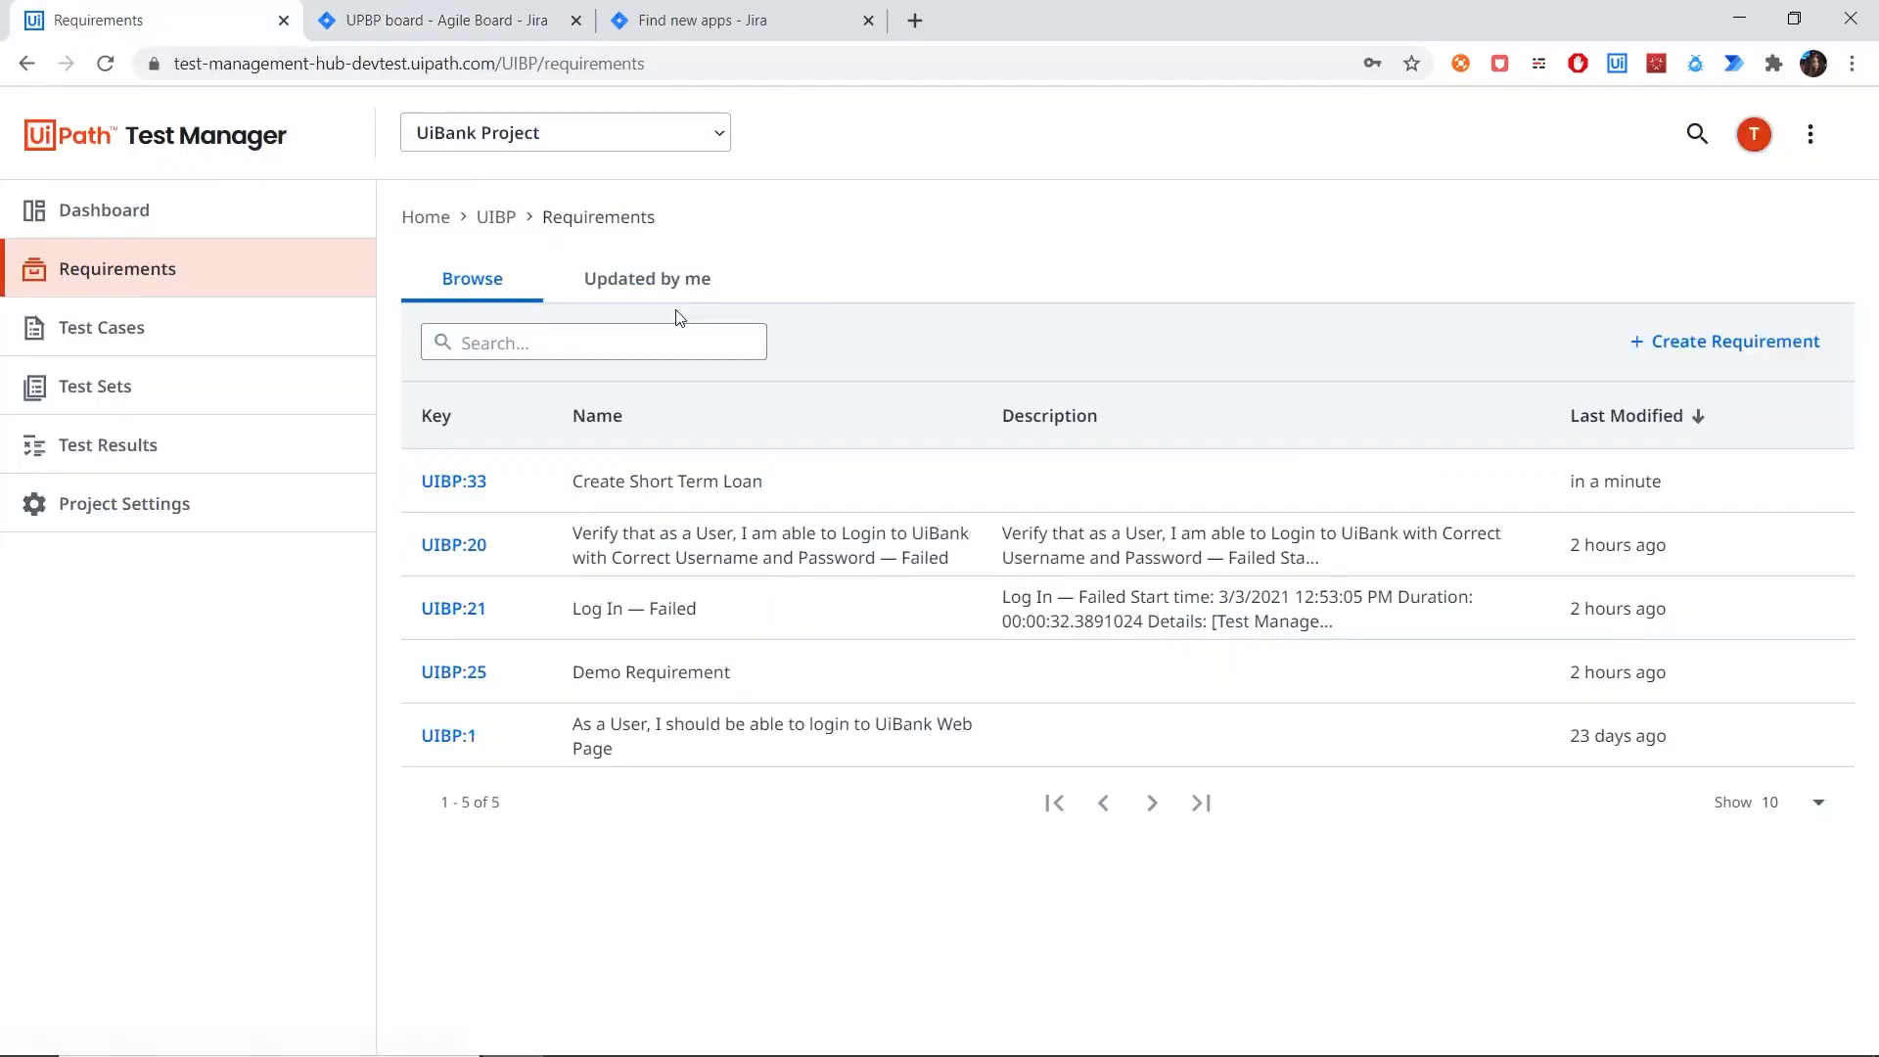
left_click(377, 31)
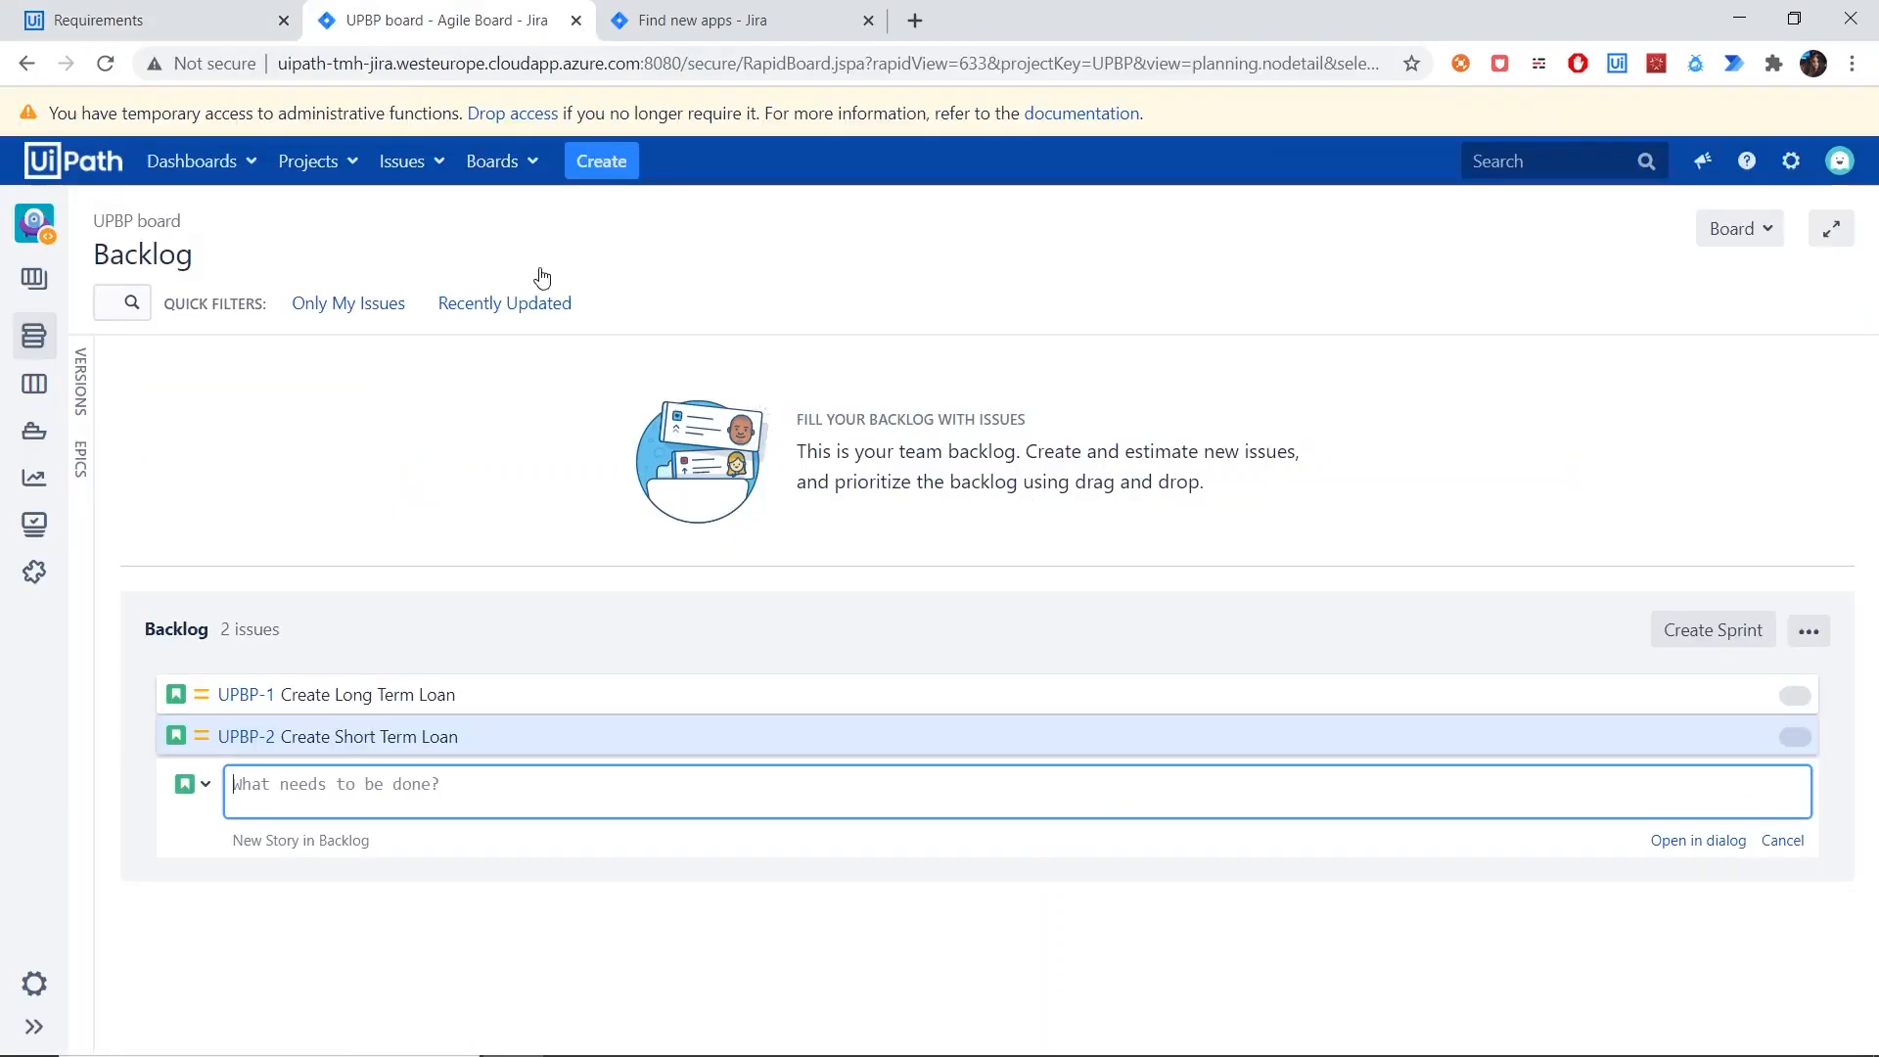
left_click(382, 704)
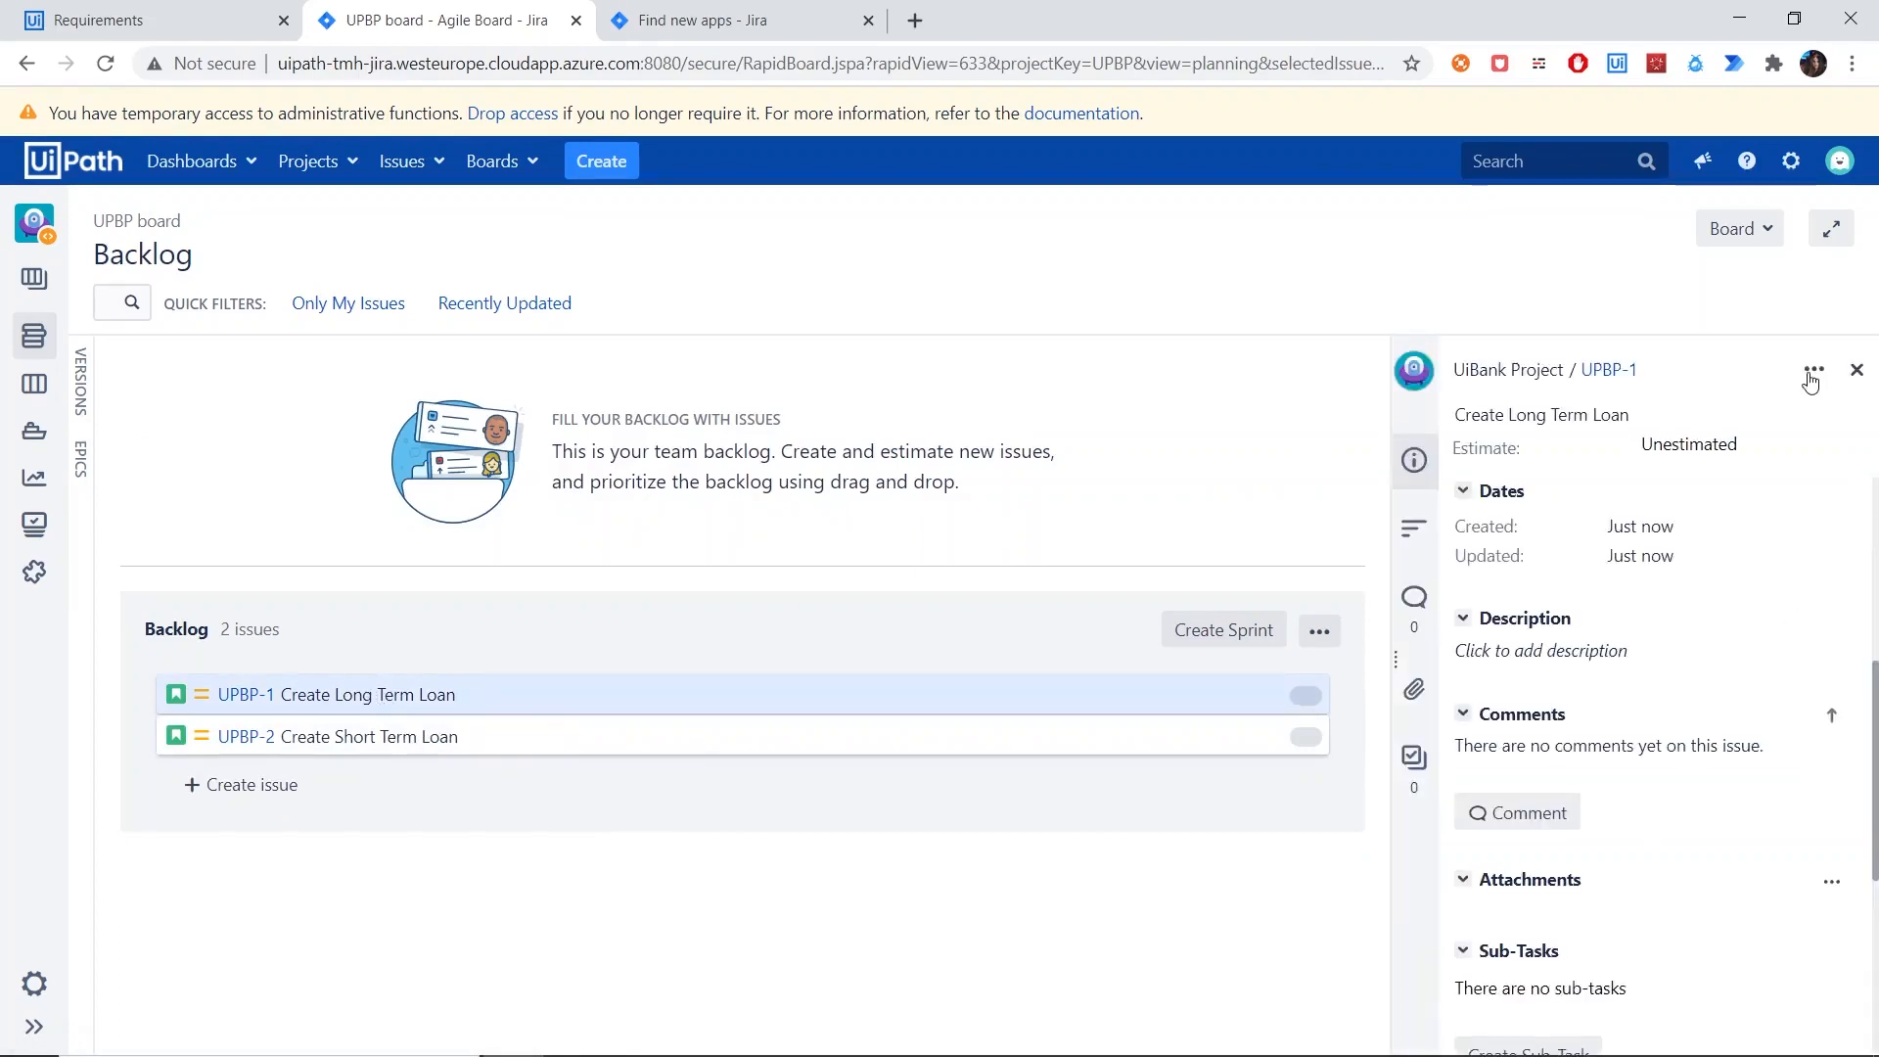
left_click(1811, 376)
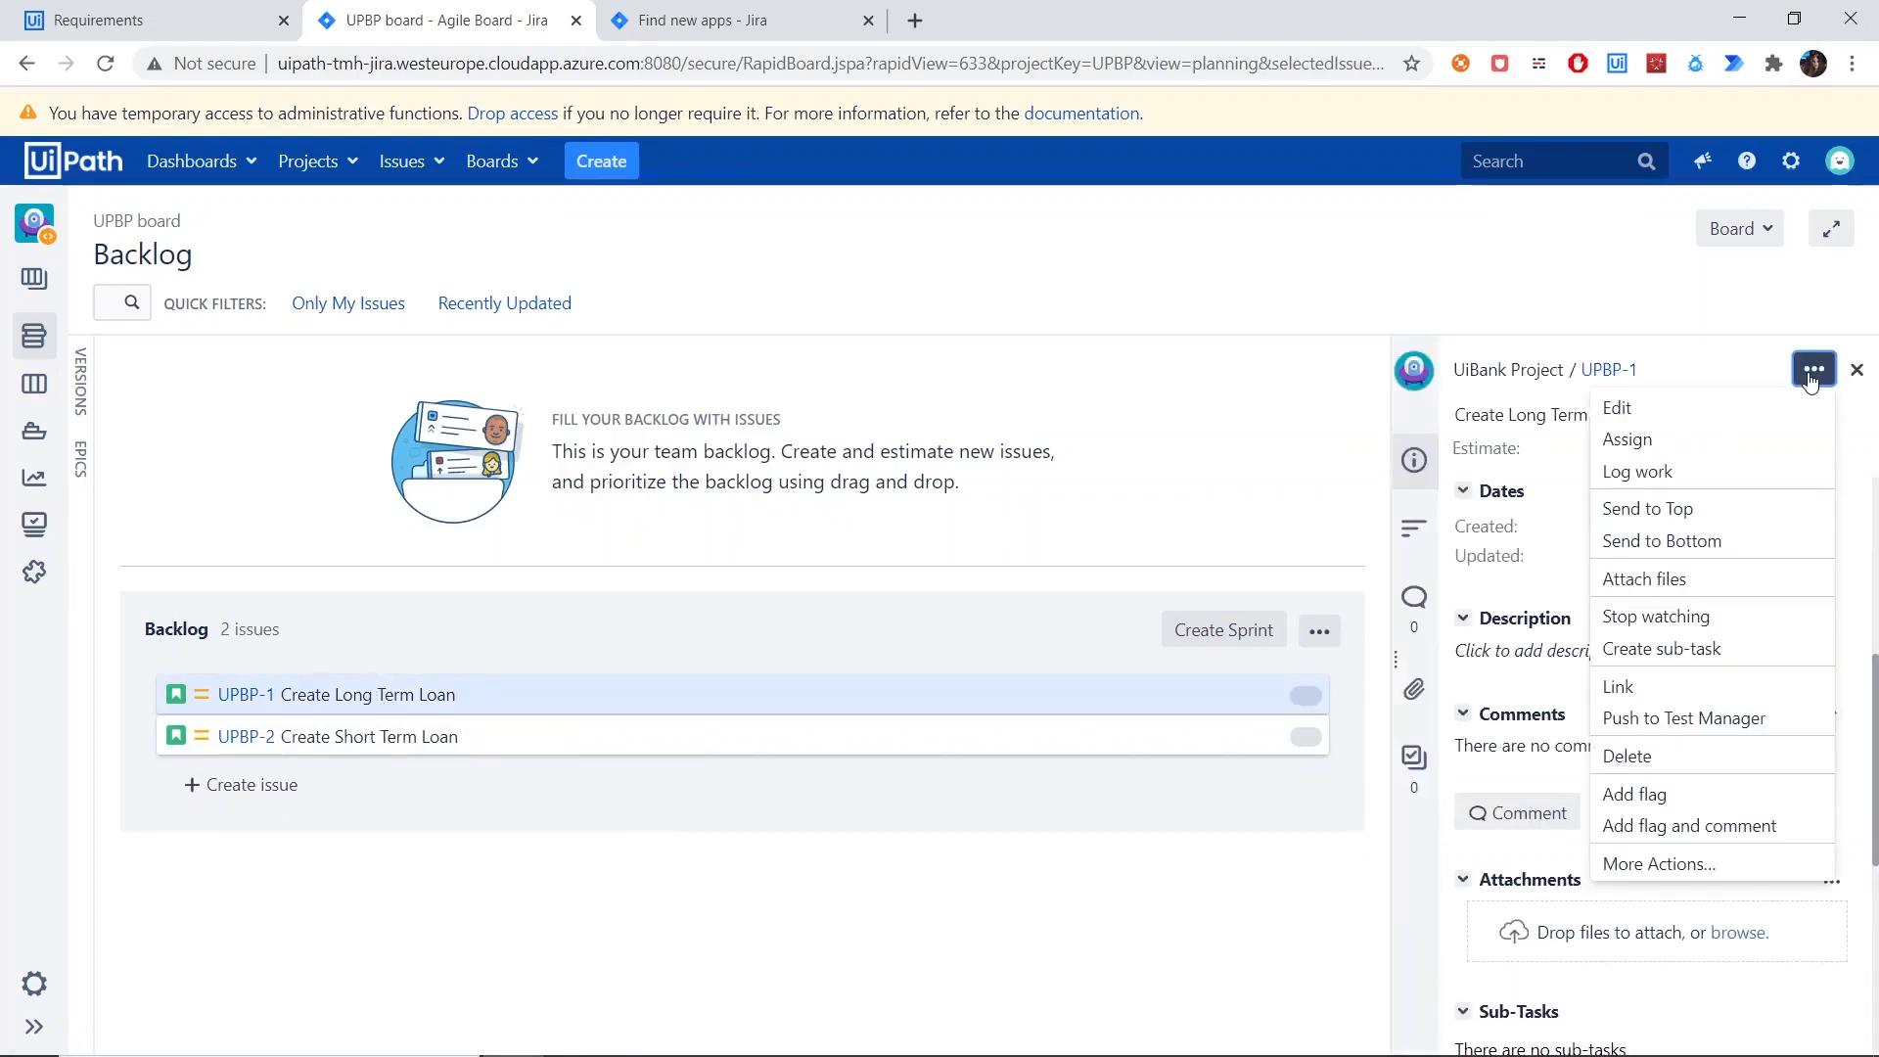
left_click(1712, 720)
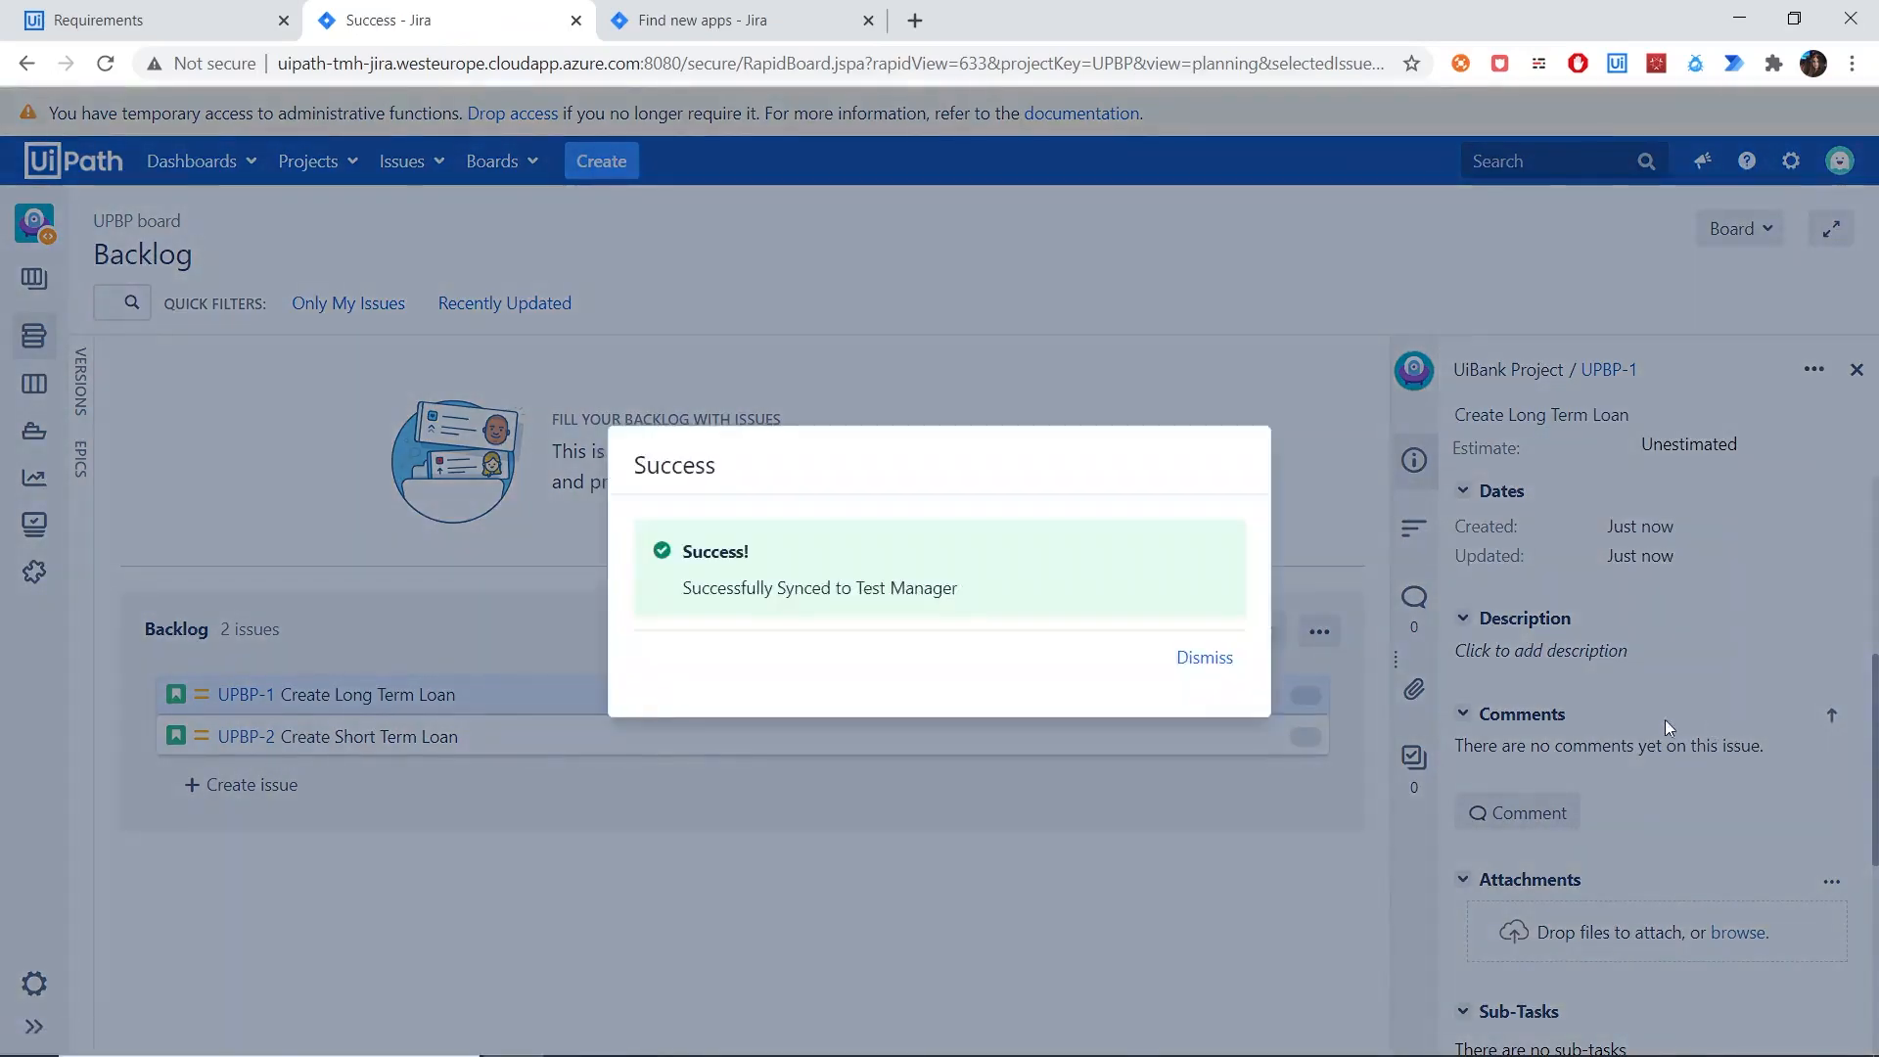
left_click(1194, 675)
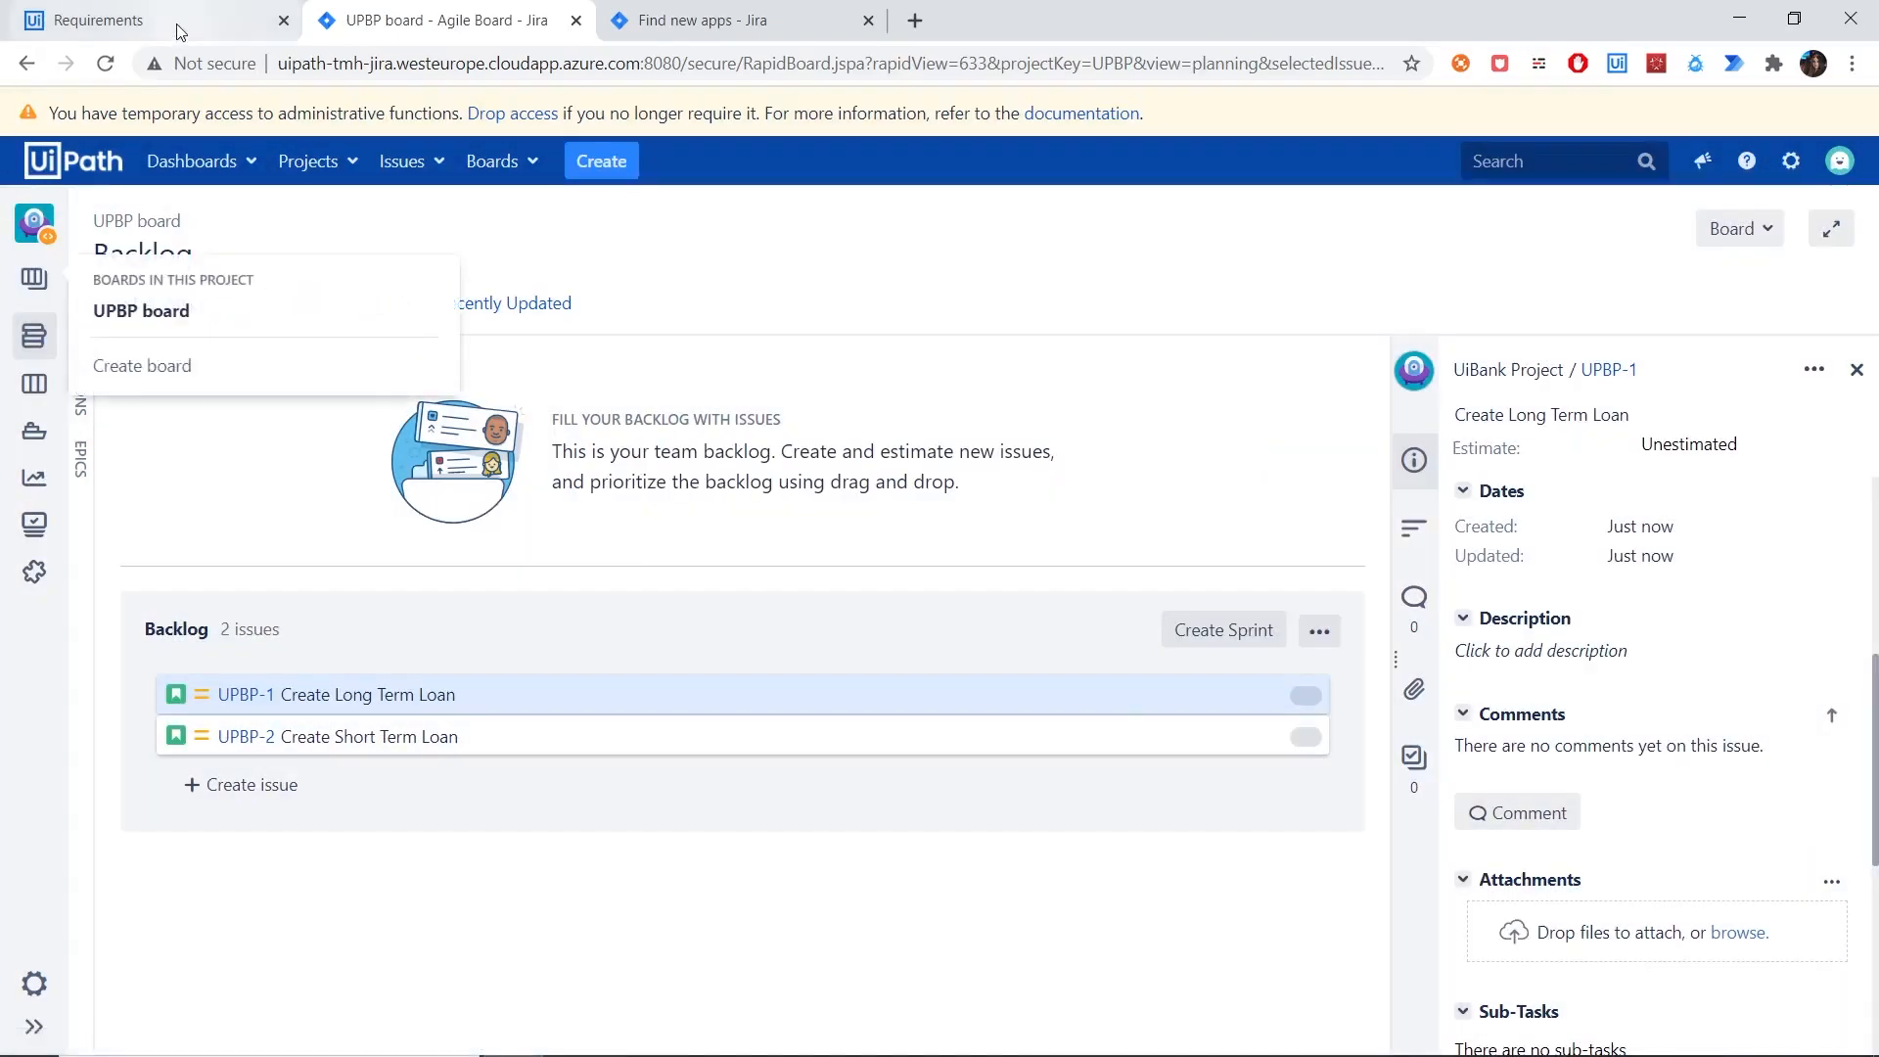
Step: Refresh the requirements list in Test Manager and check who created the Create Long Term Loan requirement
left_click(182, 25)
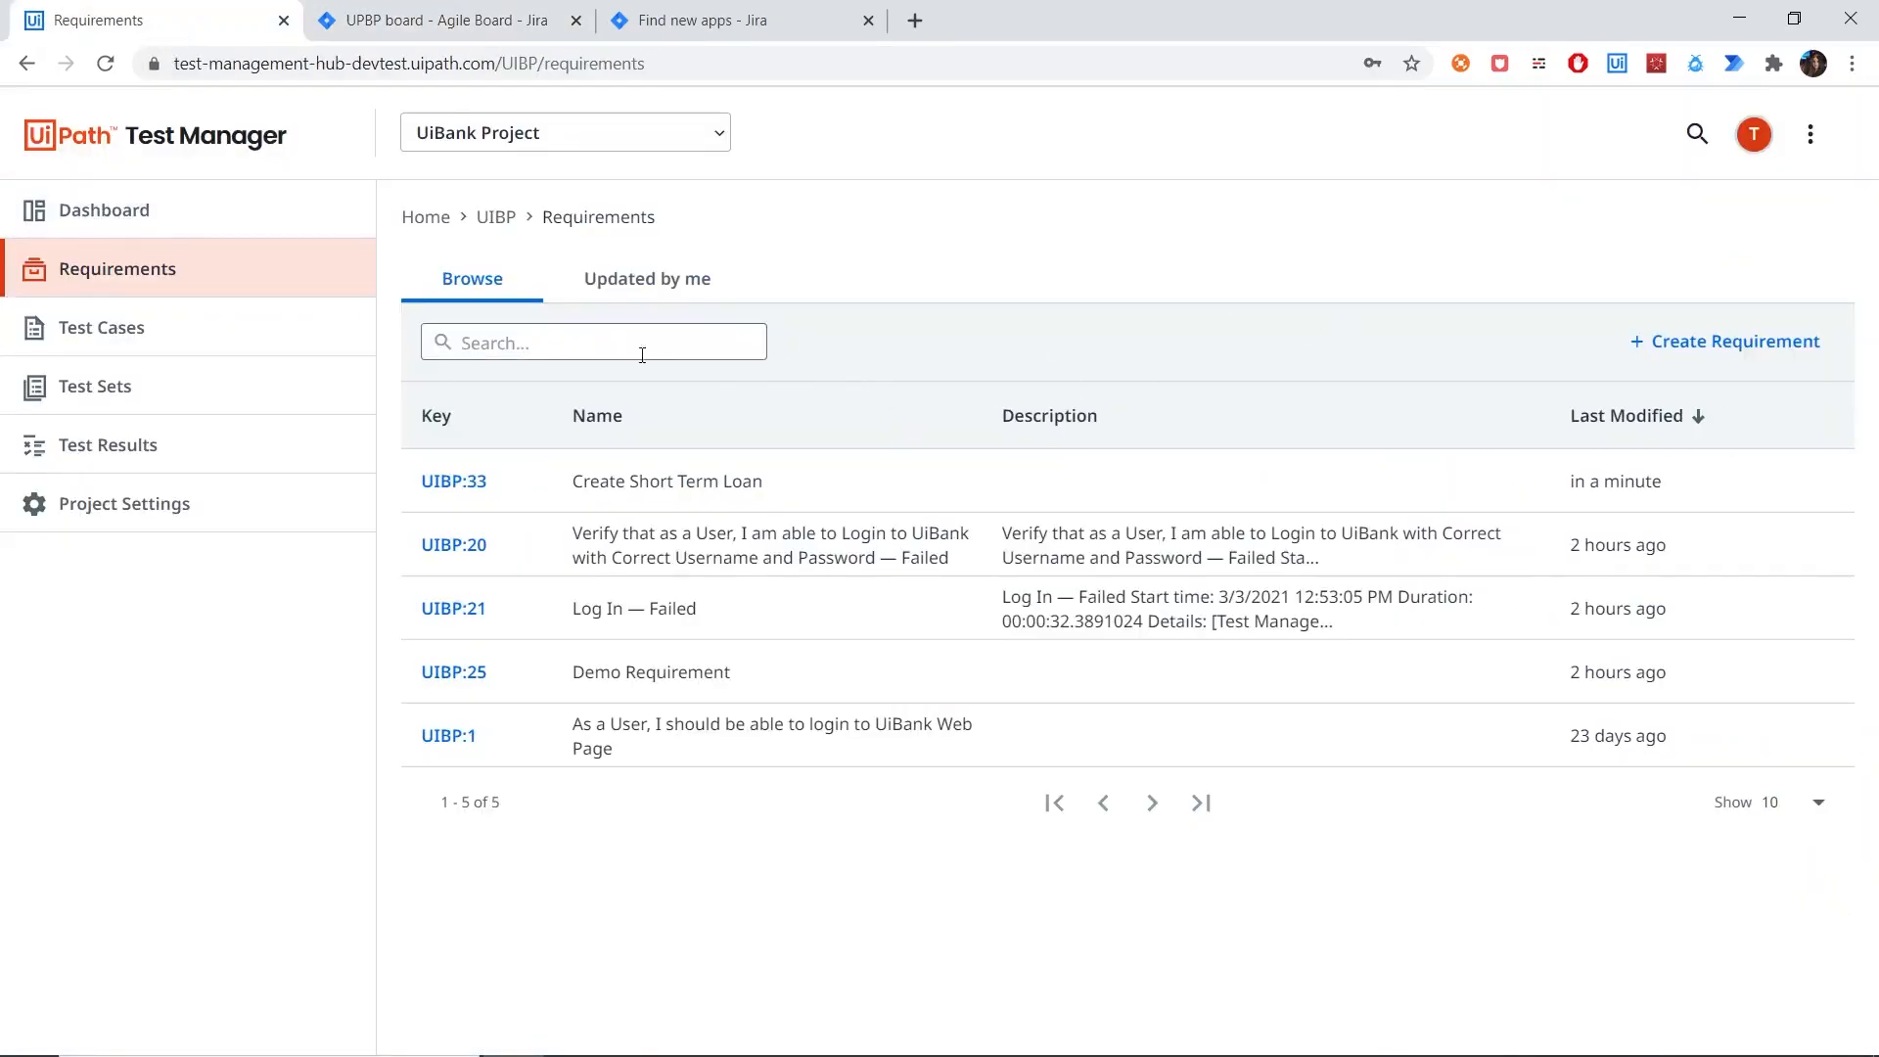
left_click(579, 219)
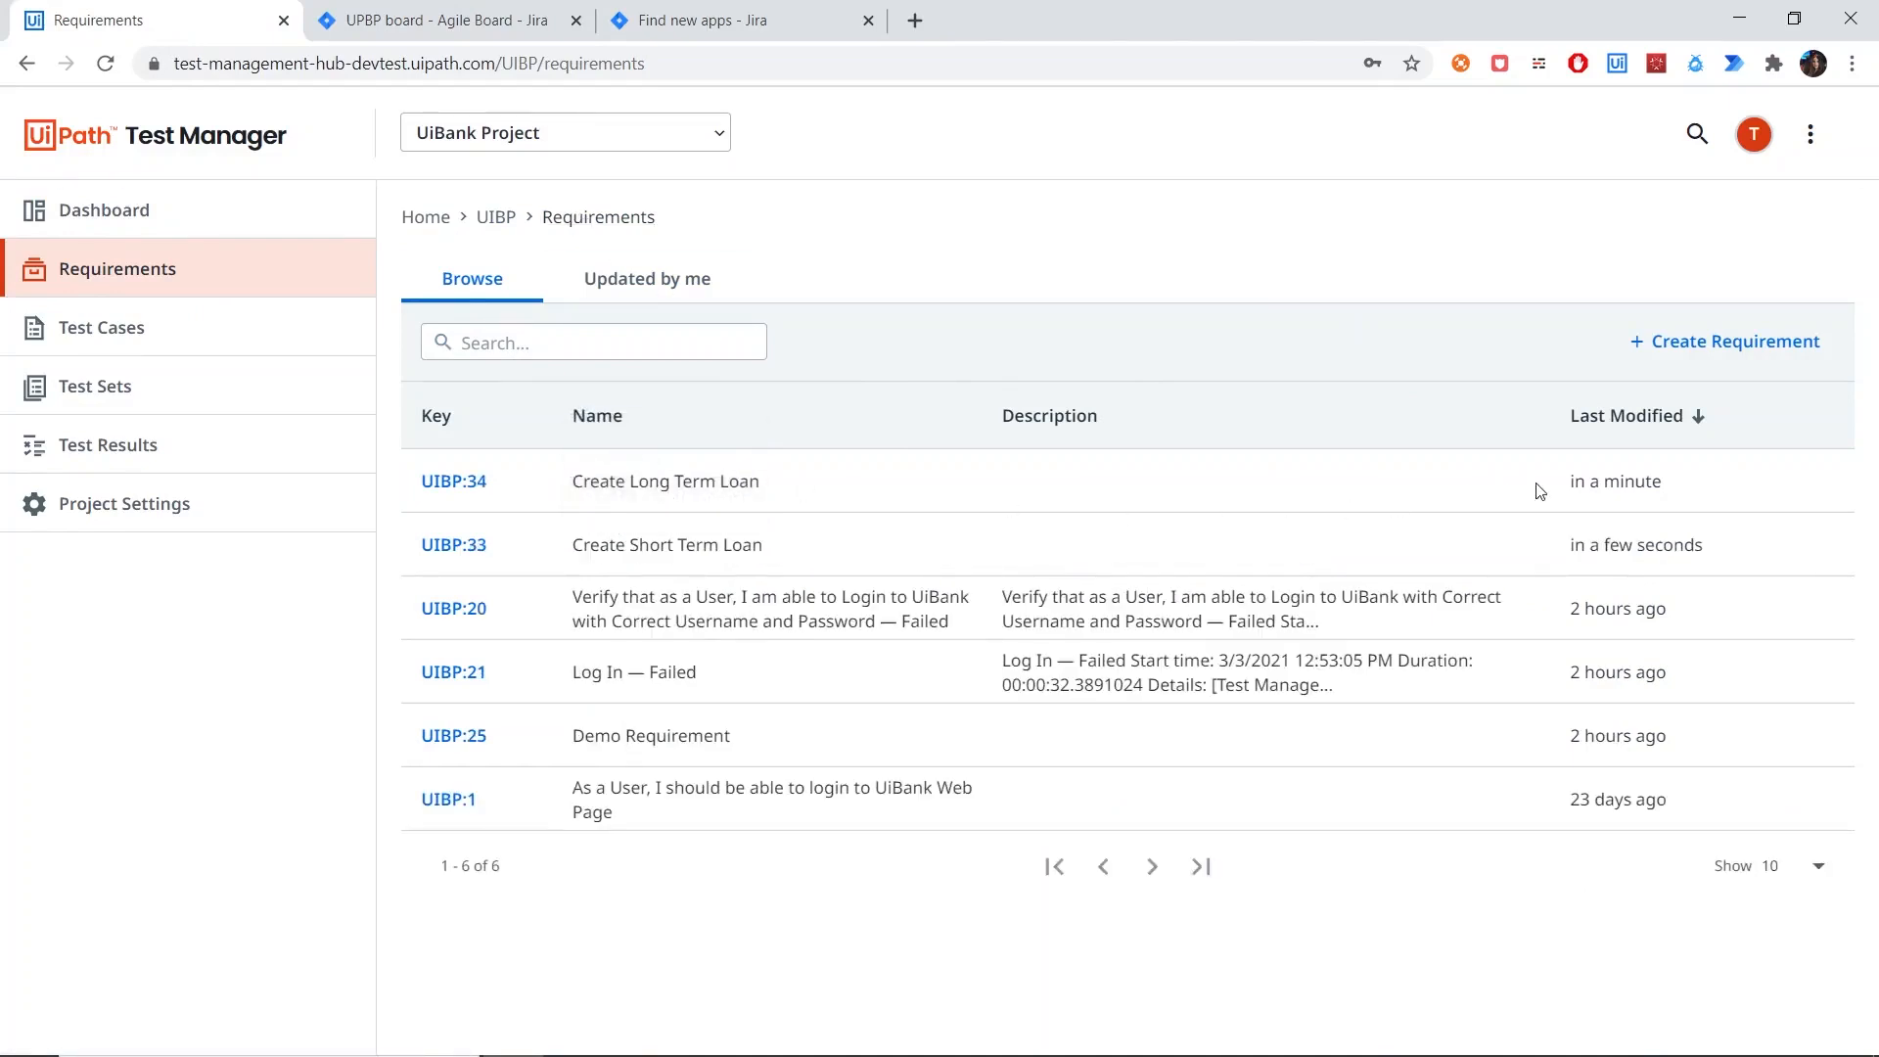
left_click(458, 481)
mouse_move(1649, 584)
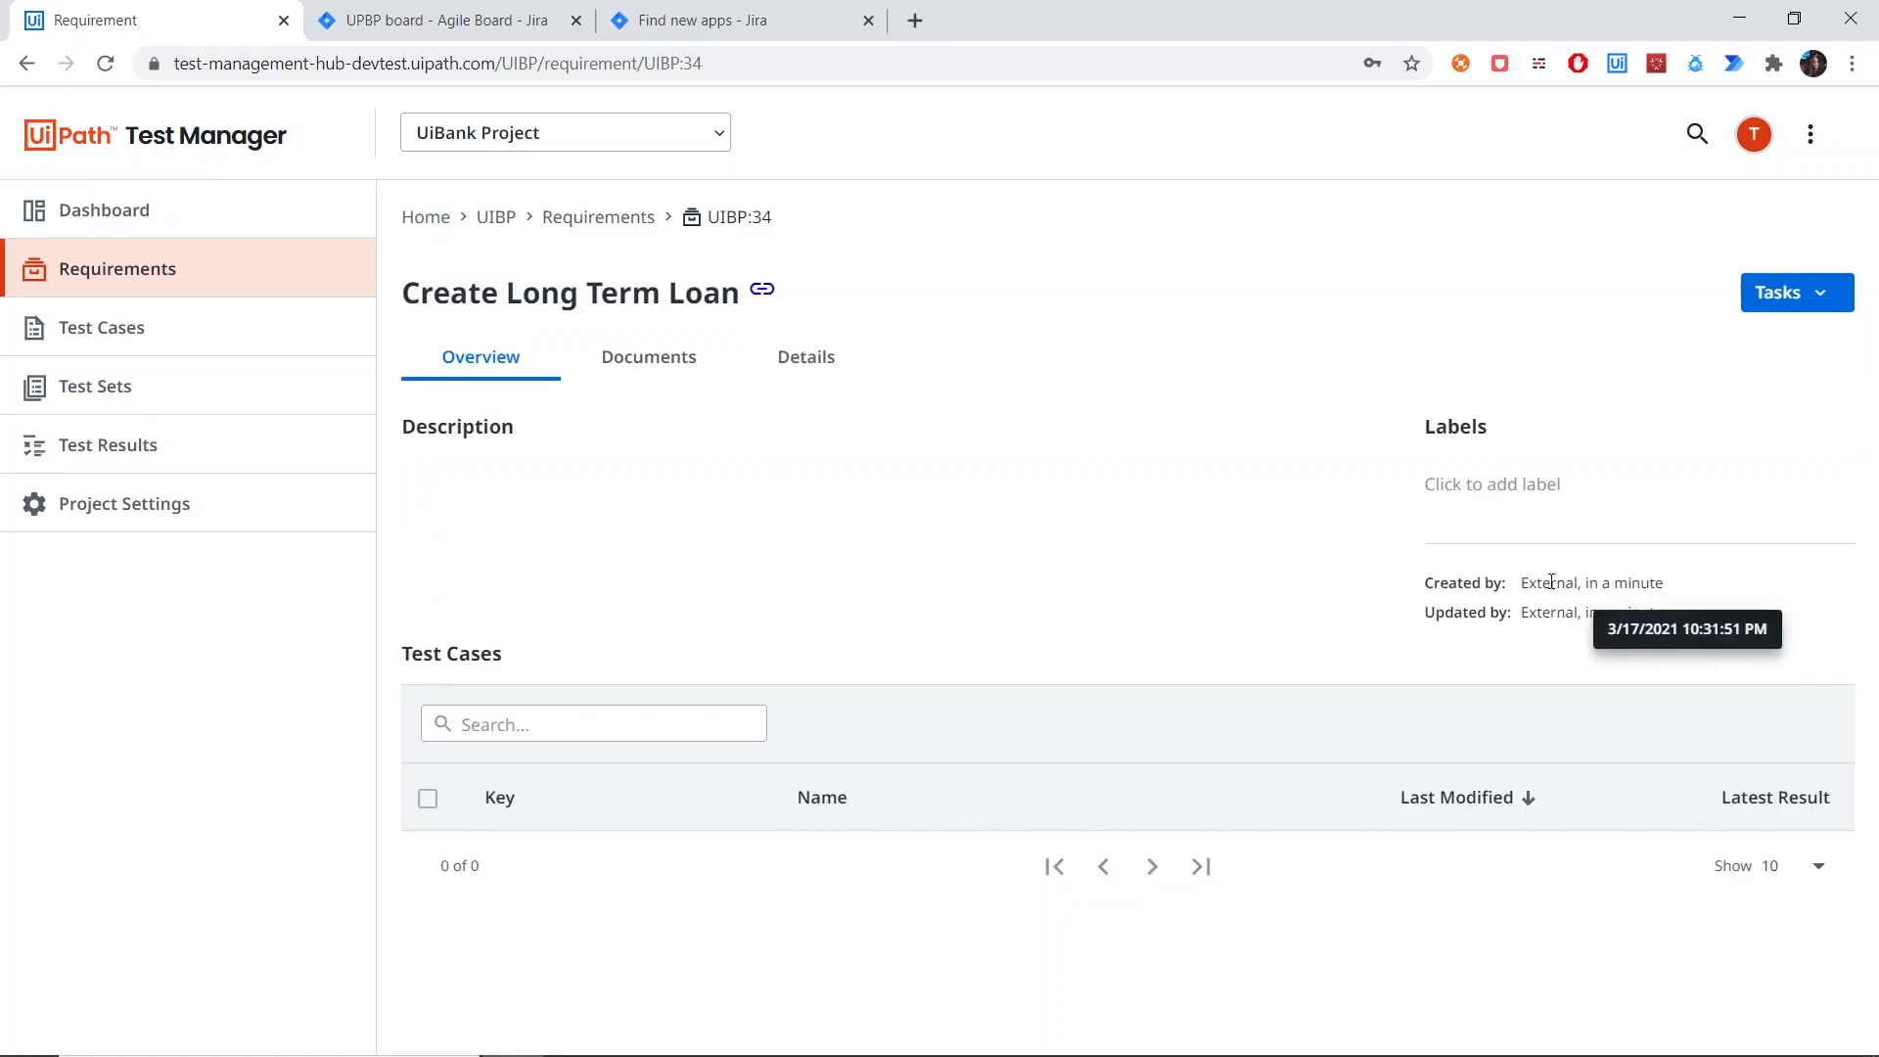
left_click_drag(1519, 584, 1713, 580)
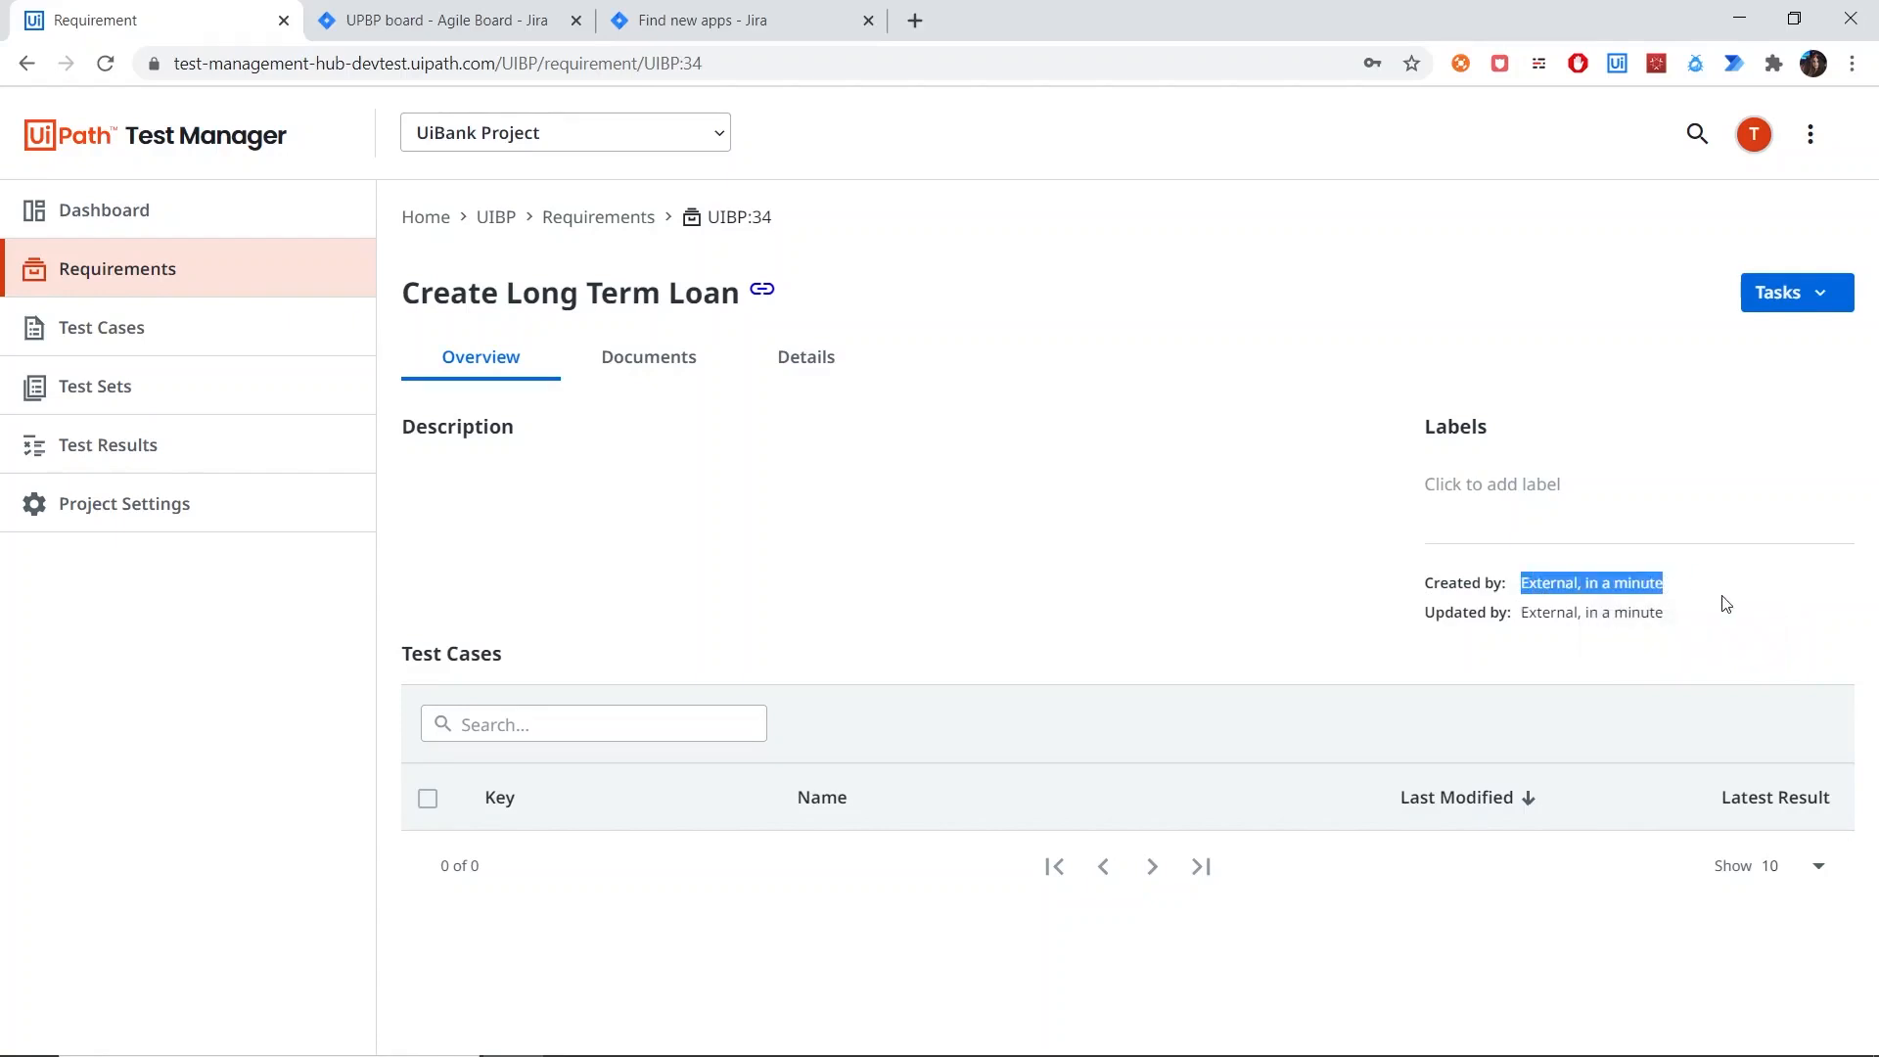
left_click(1726, 604)
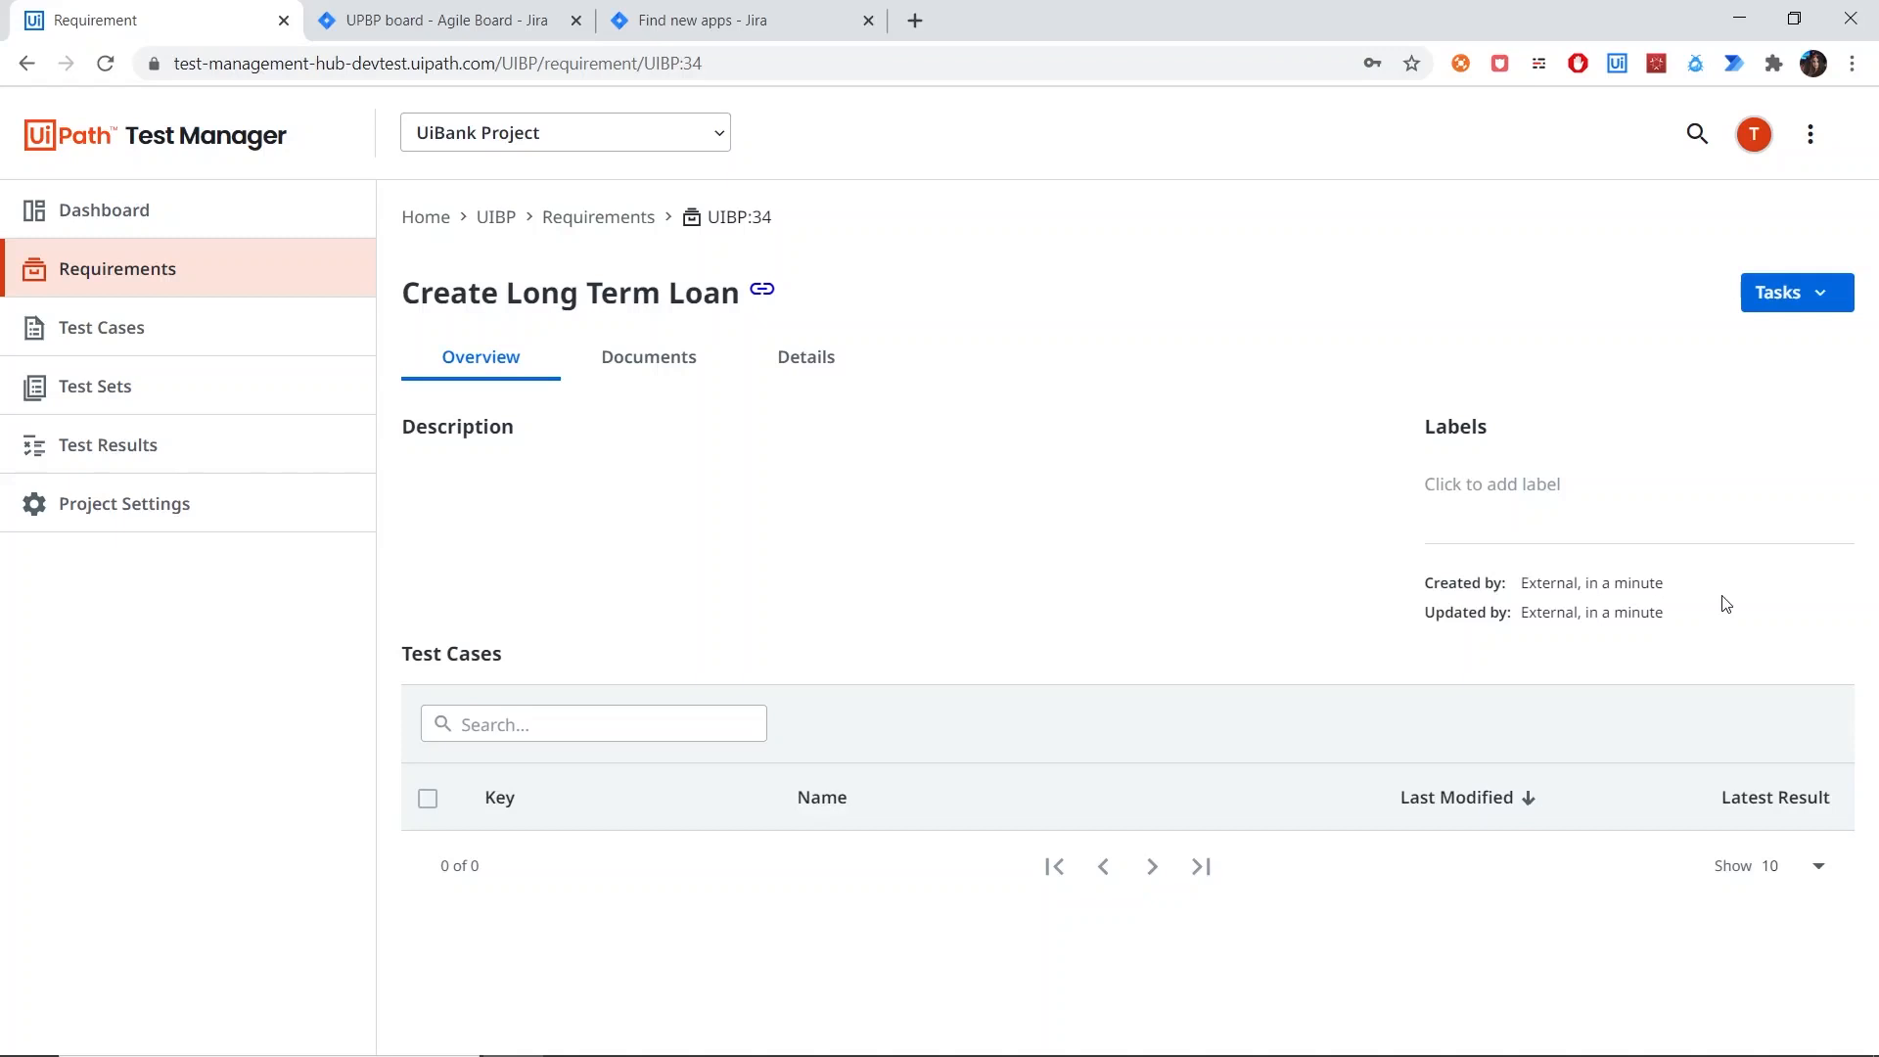
Step: Assign the requirement a new test case "Input The Long Term Value" with description "As a user, I am able to input the long term value"
left_click(1810, 306)
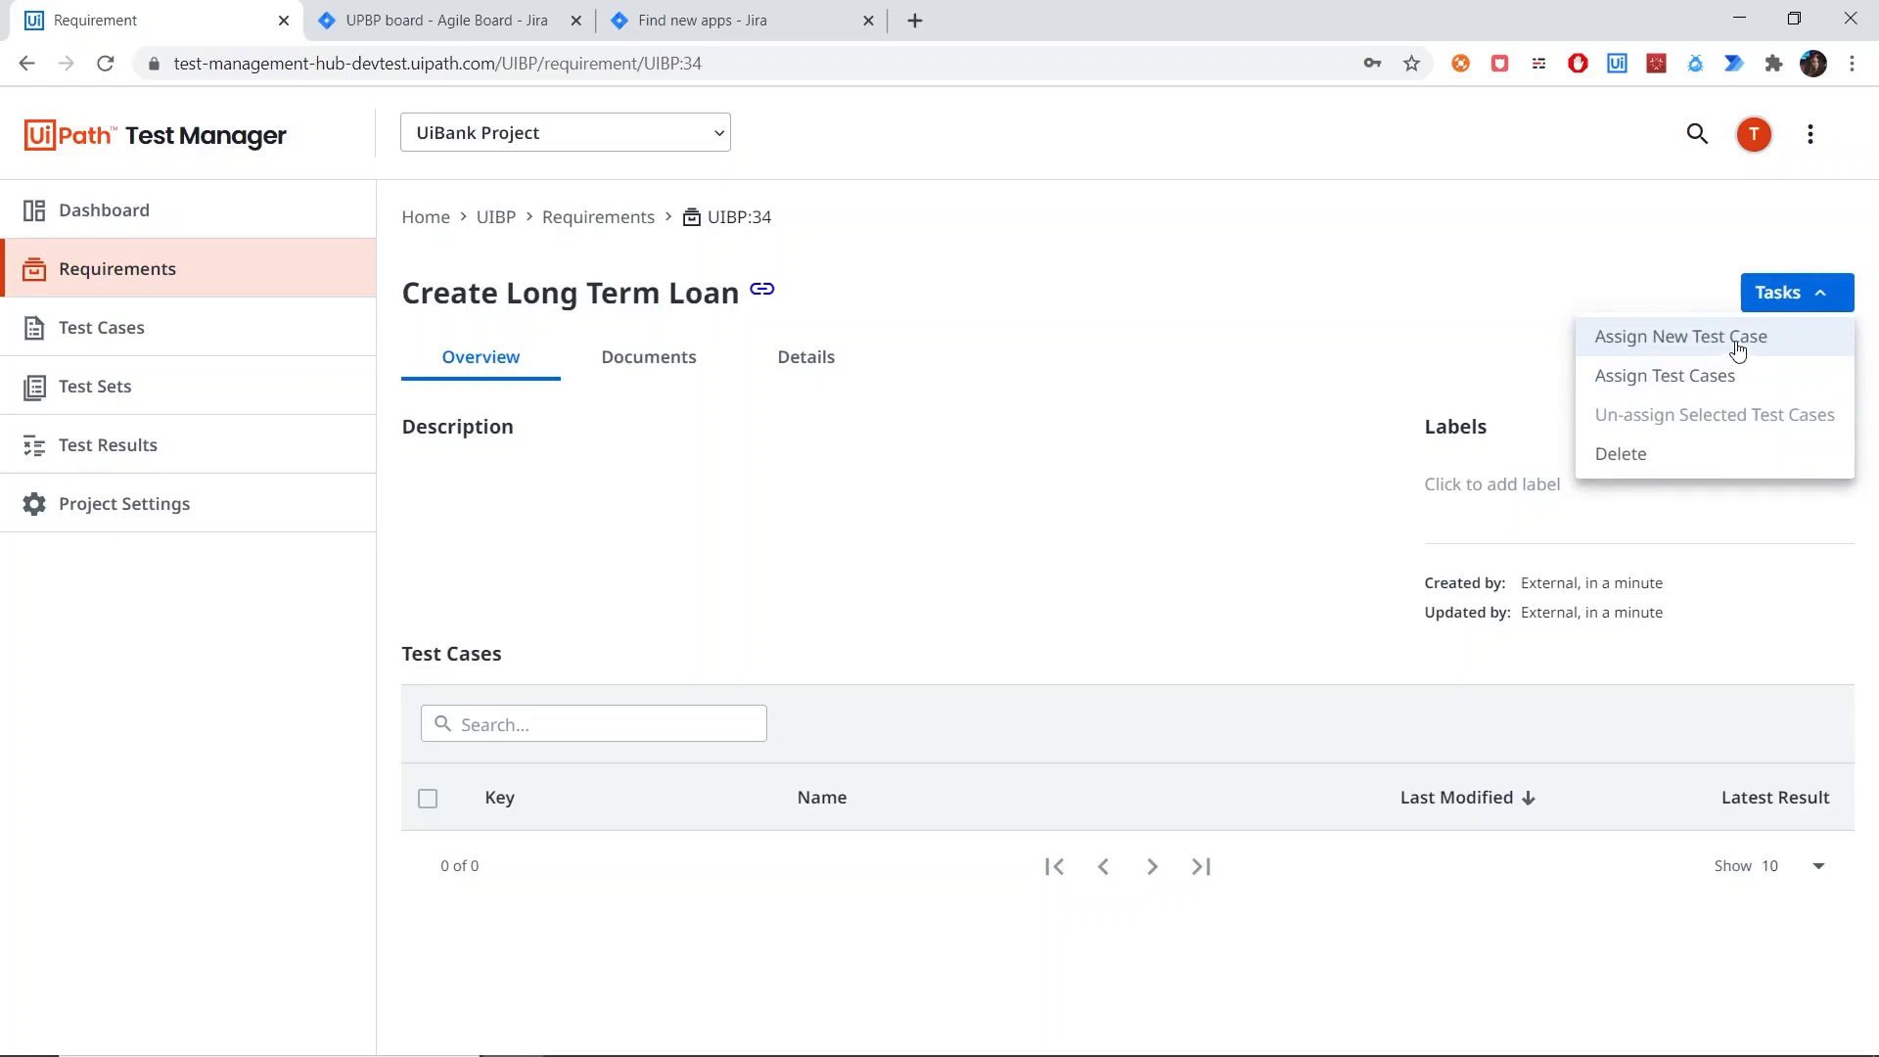
left_click(1737, 343)
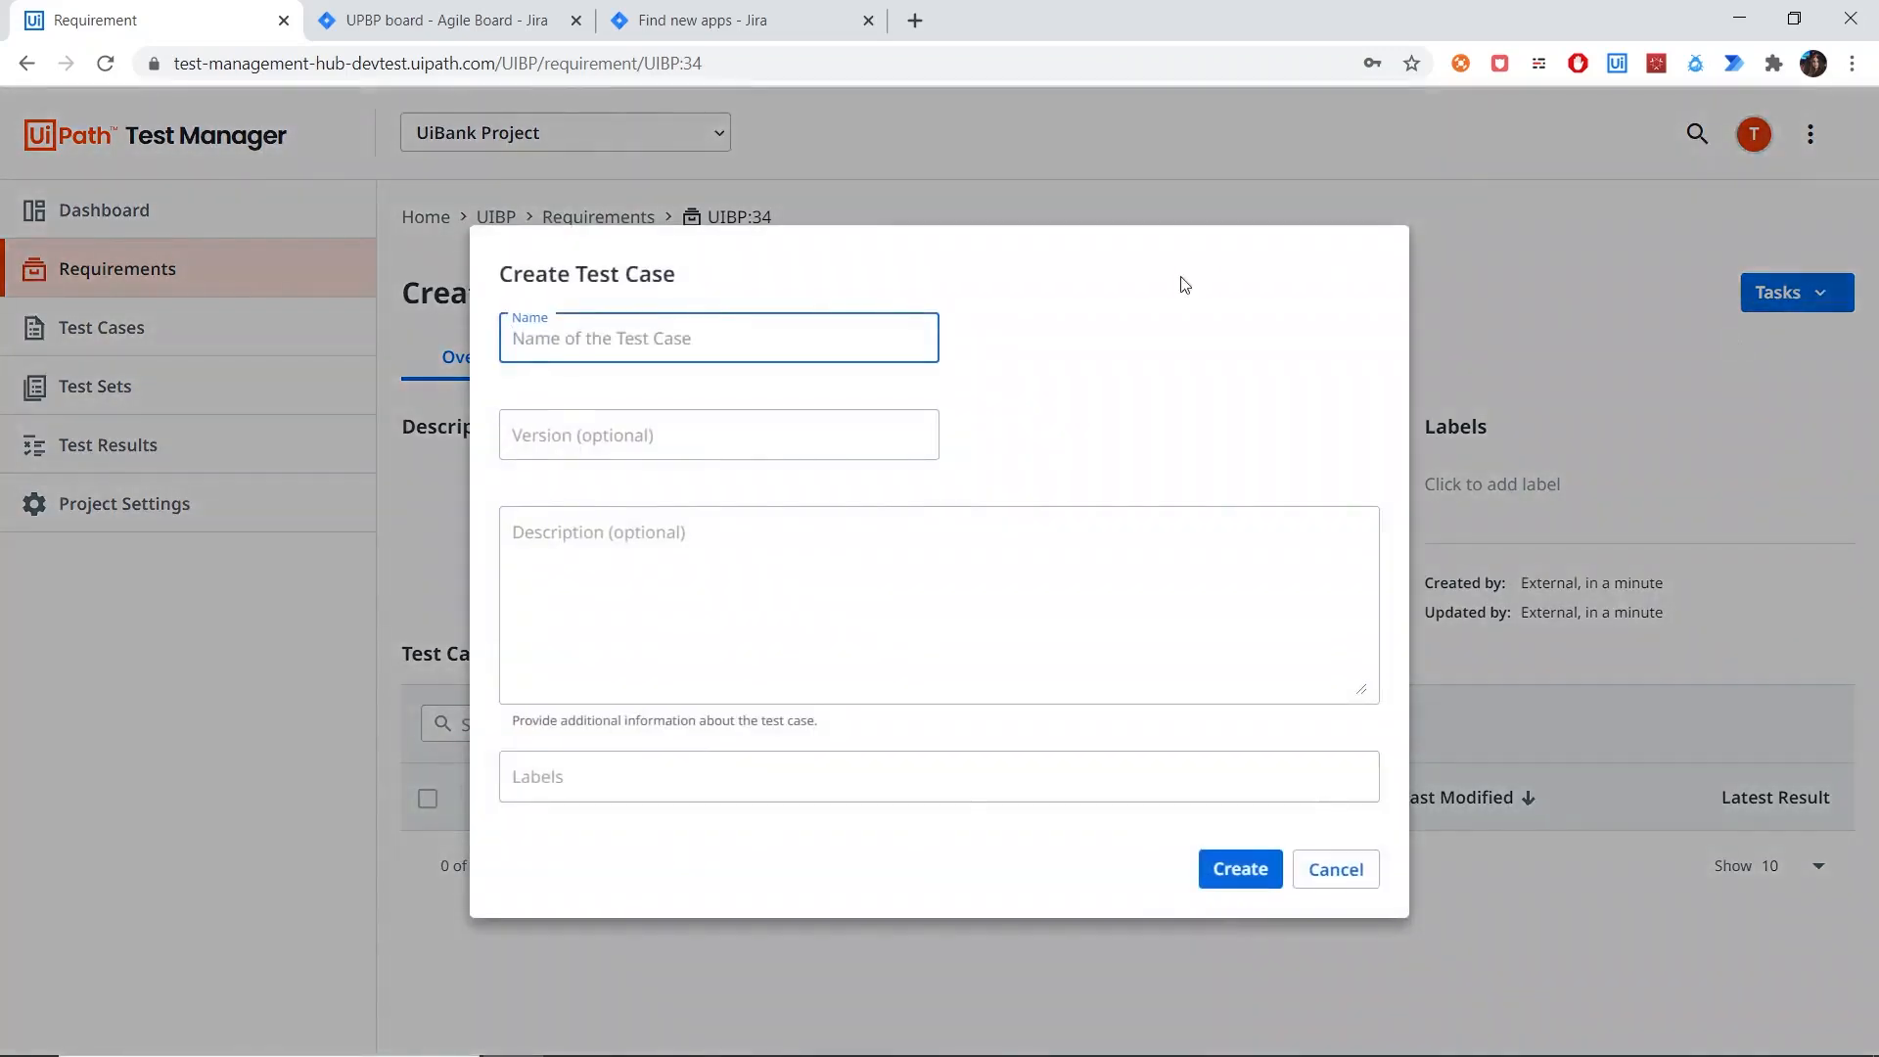
type("Input The Long Term Value")
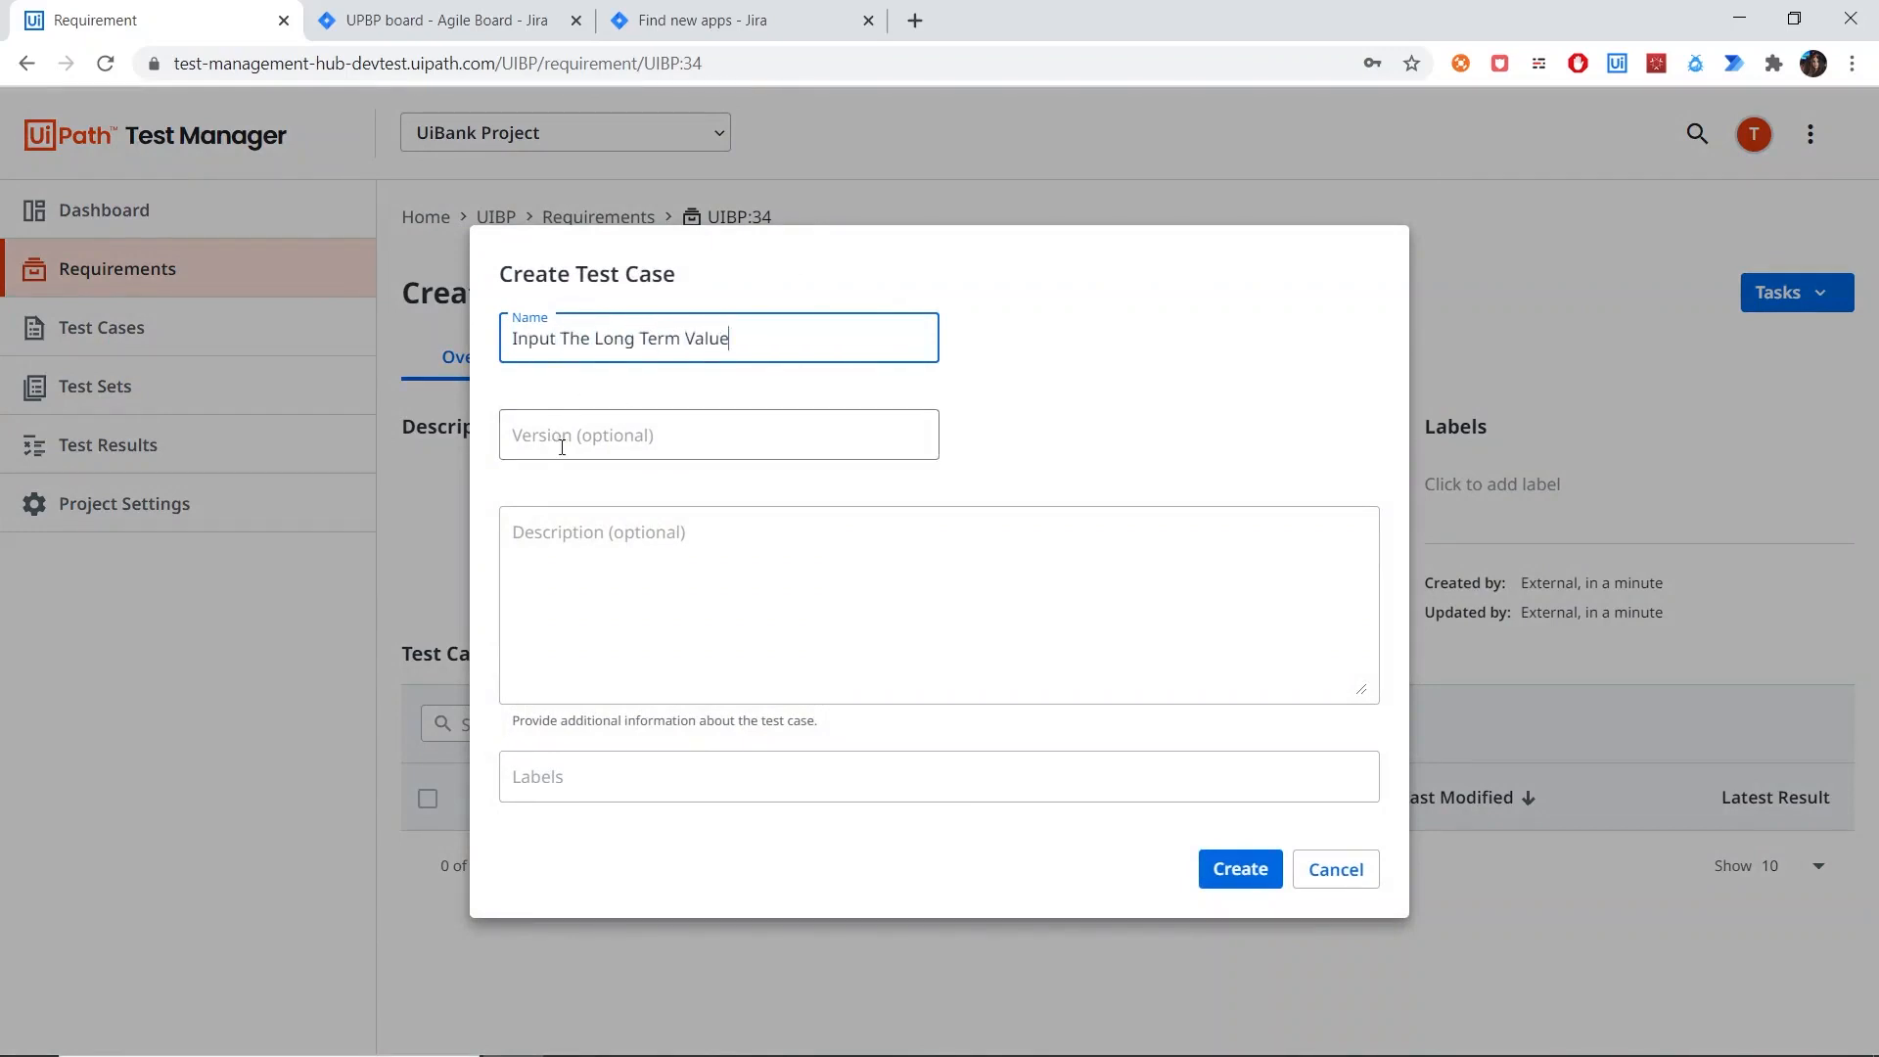
left_click(614, 576)
type("As a user, I am ab")
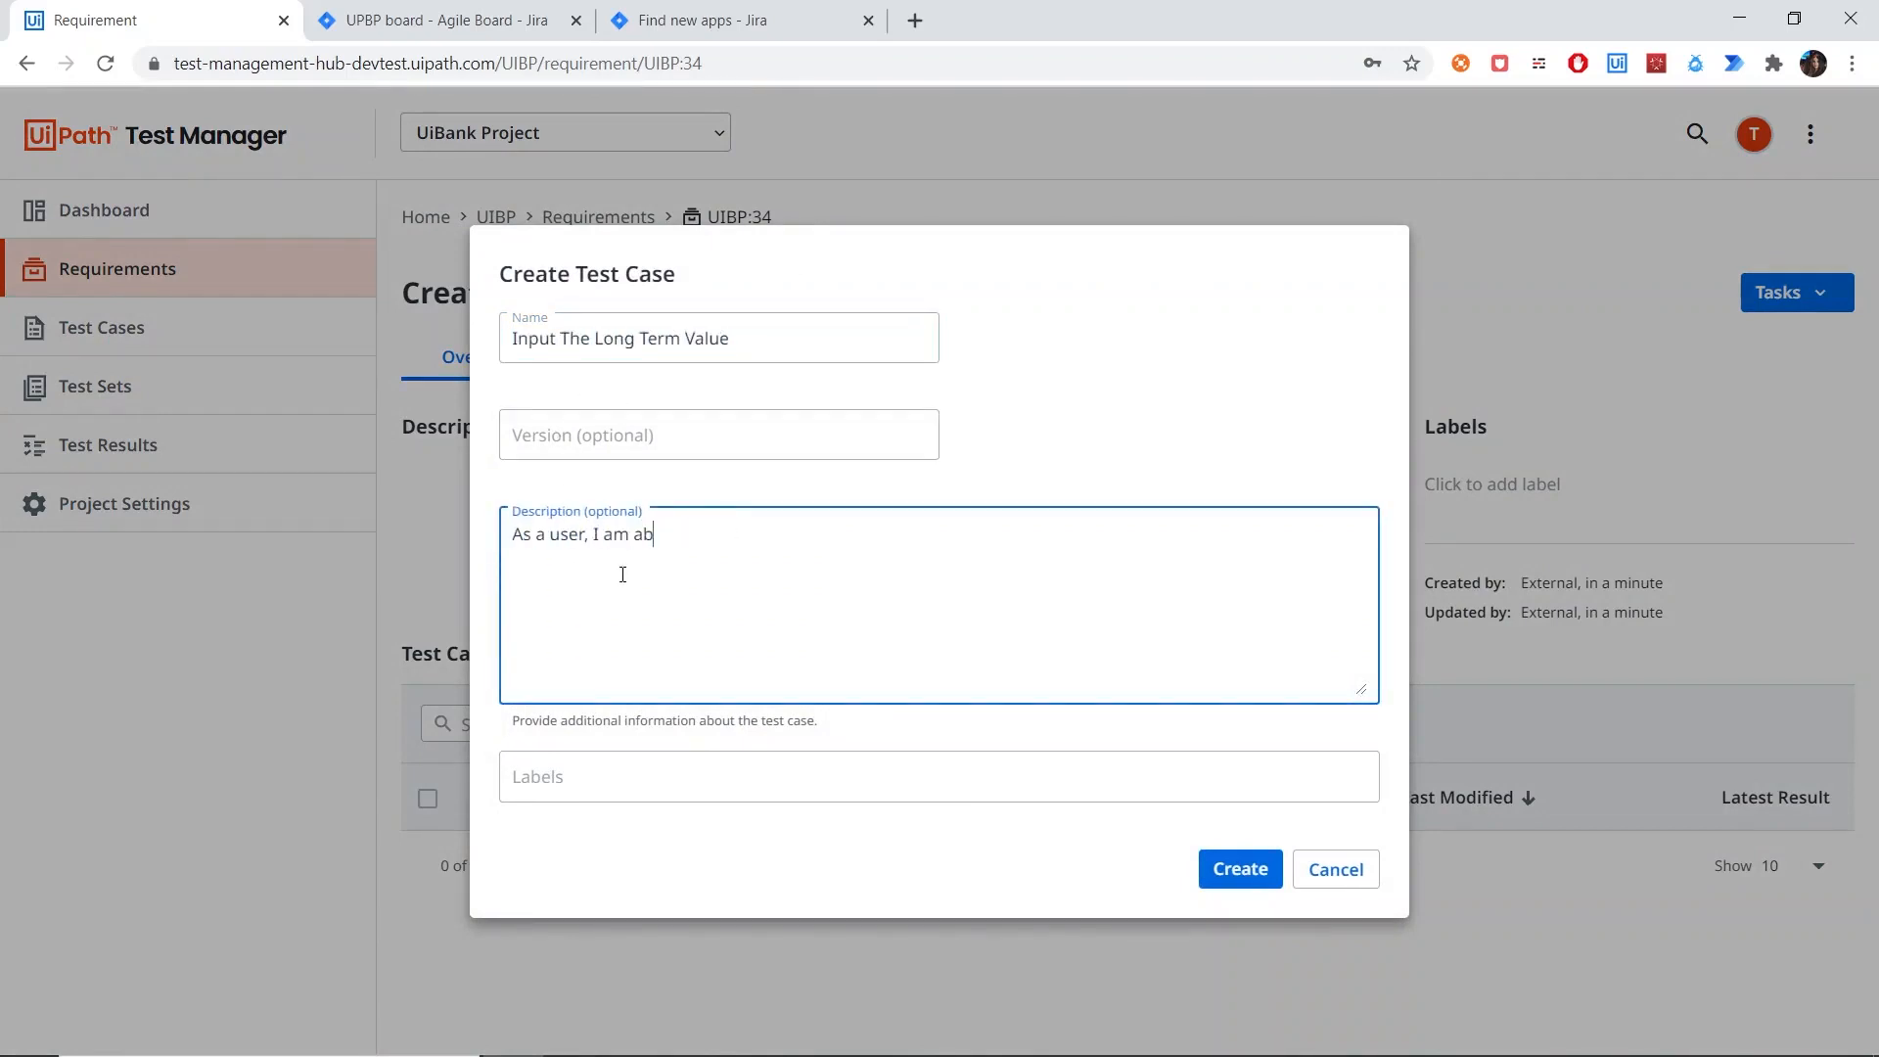
type("le to input the long term value")
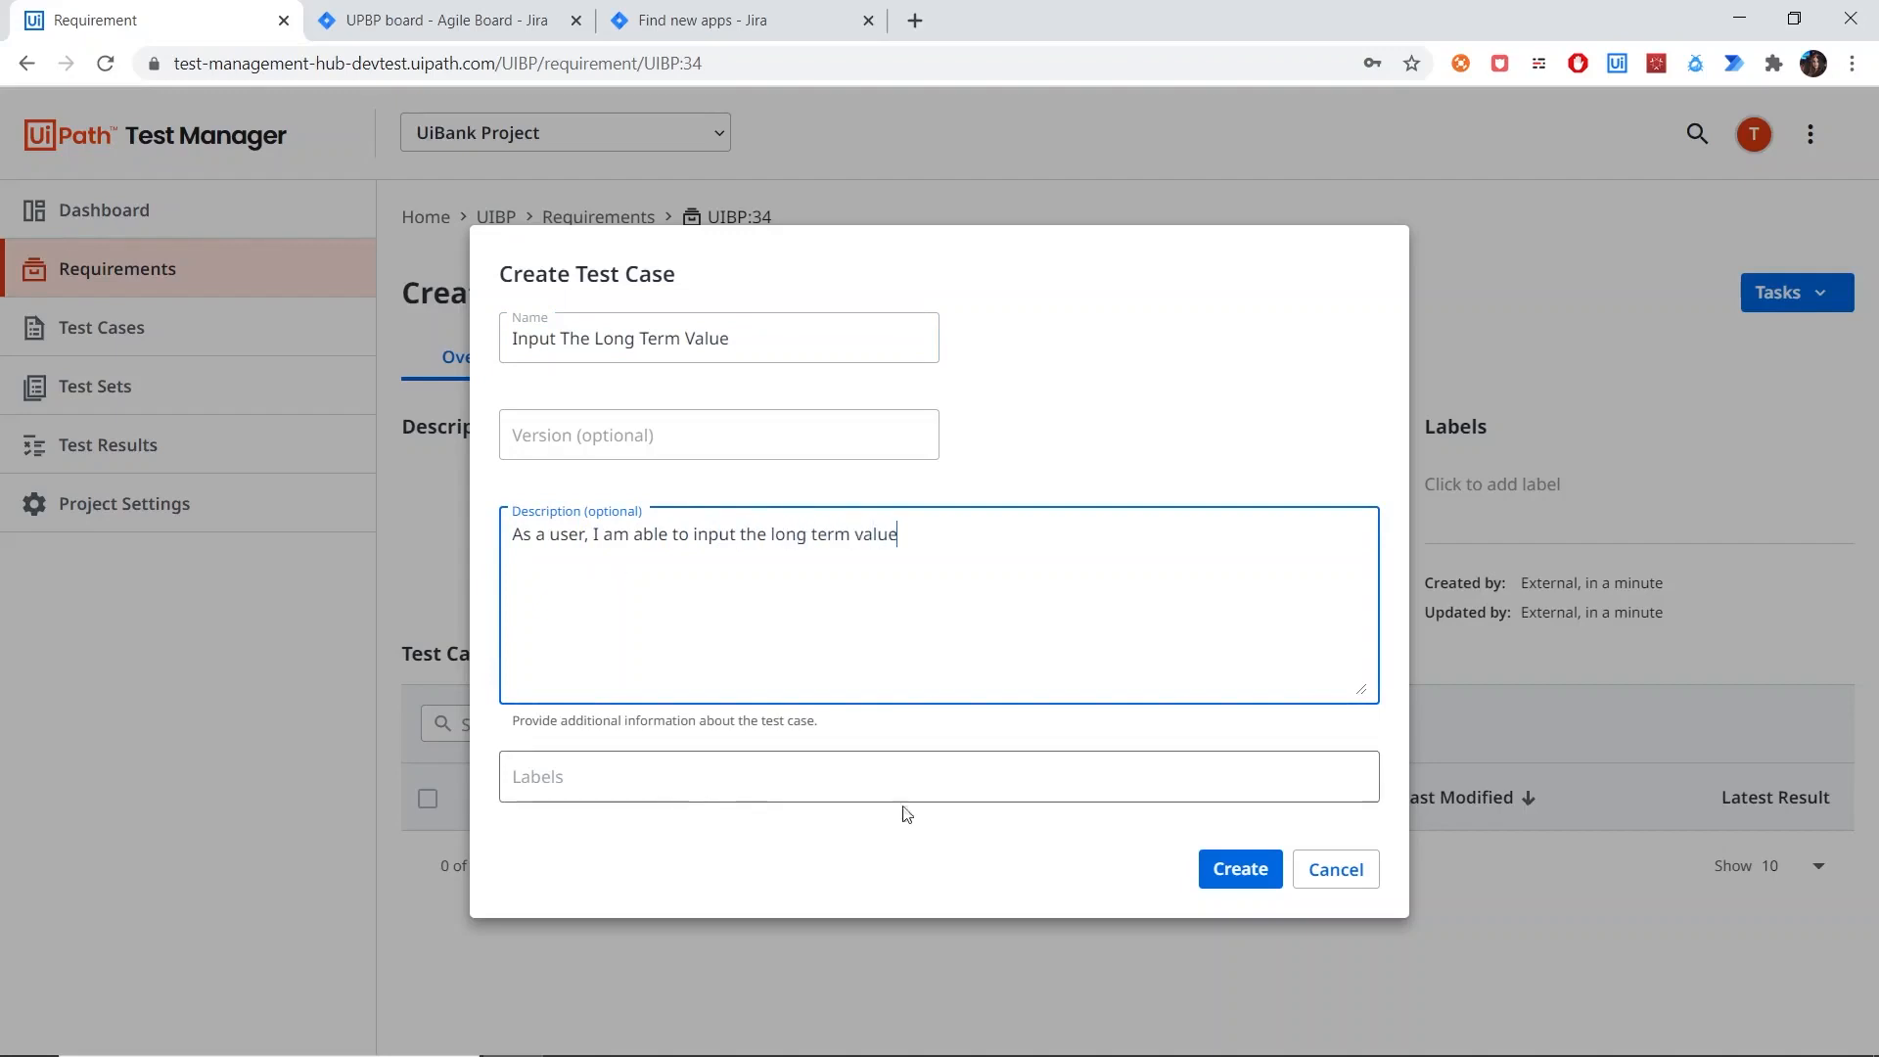
left_click(1238, 870)
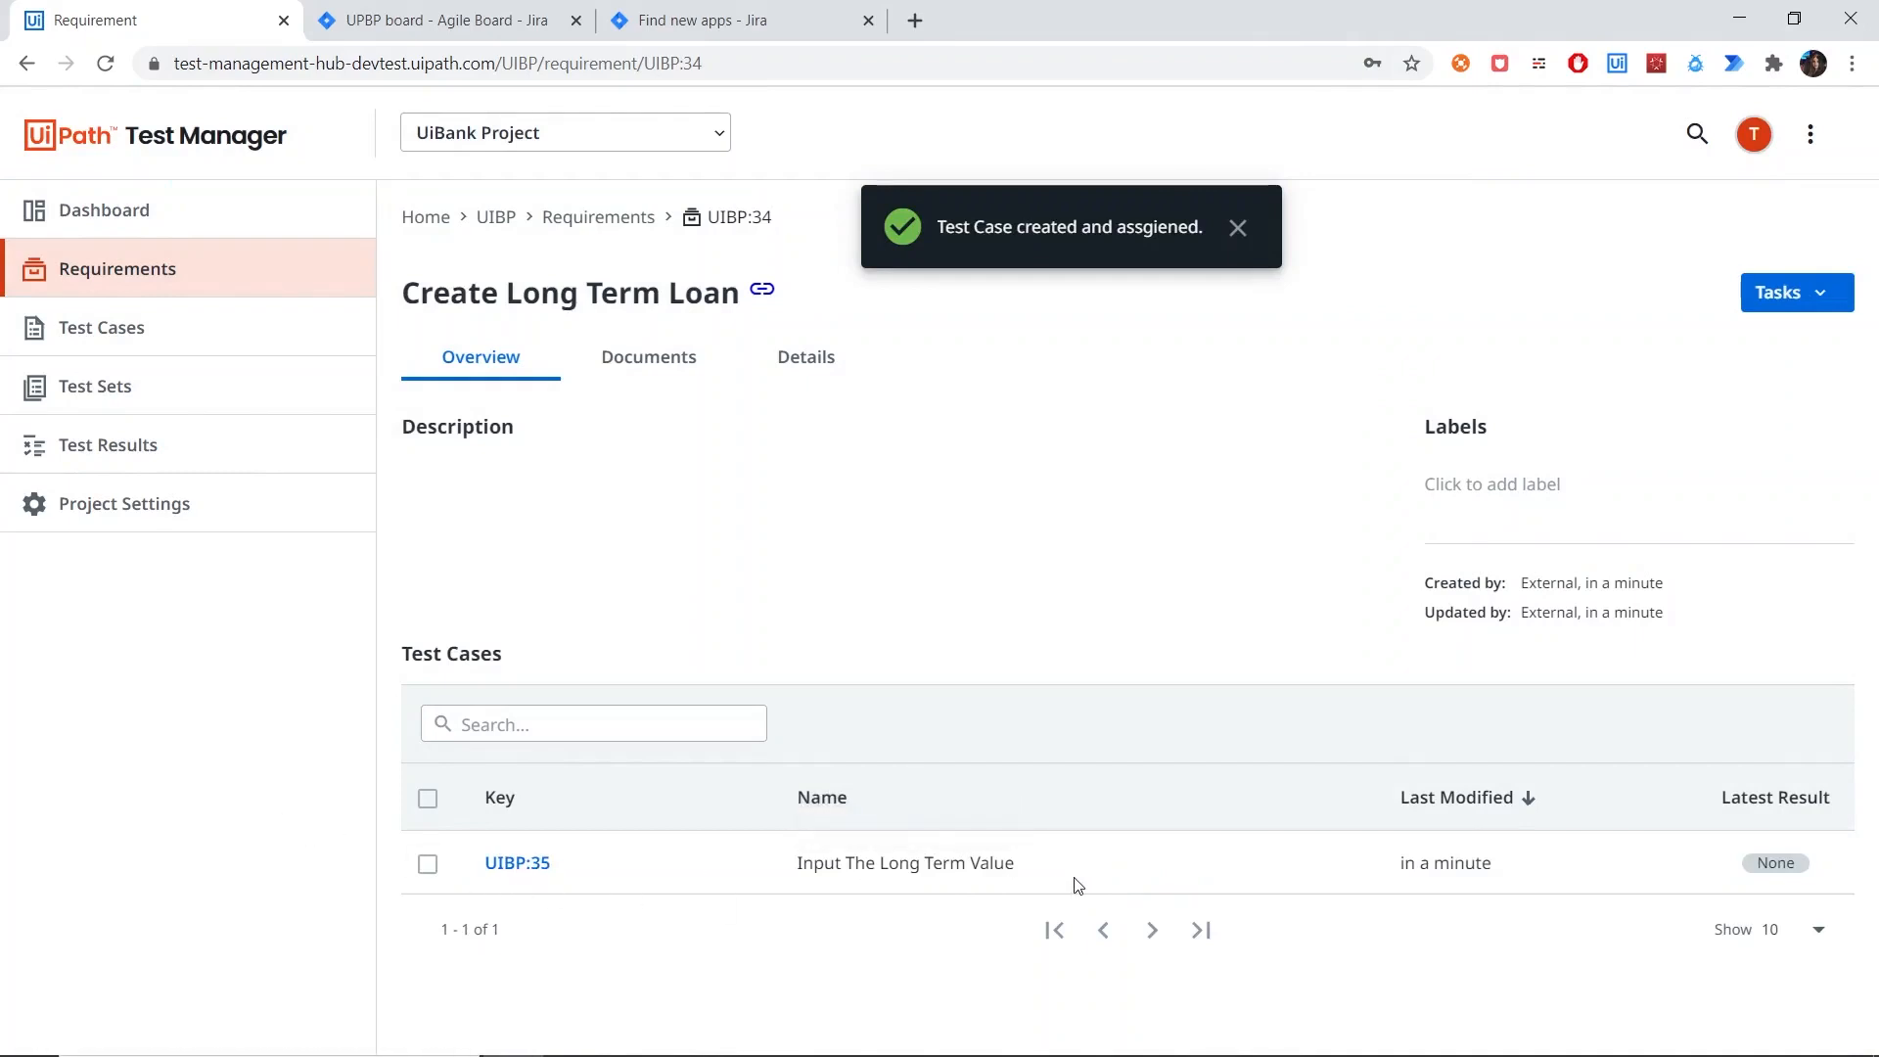
left_click(1239, 228)
Step: Create a project test case named "Input Short Term Value" with the description "As a user, I am able to input short term value"
left_click(88, 351)
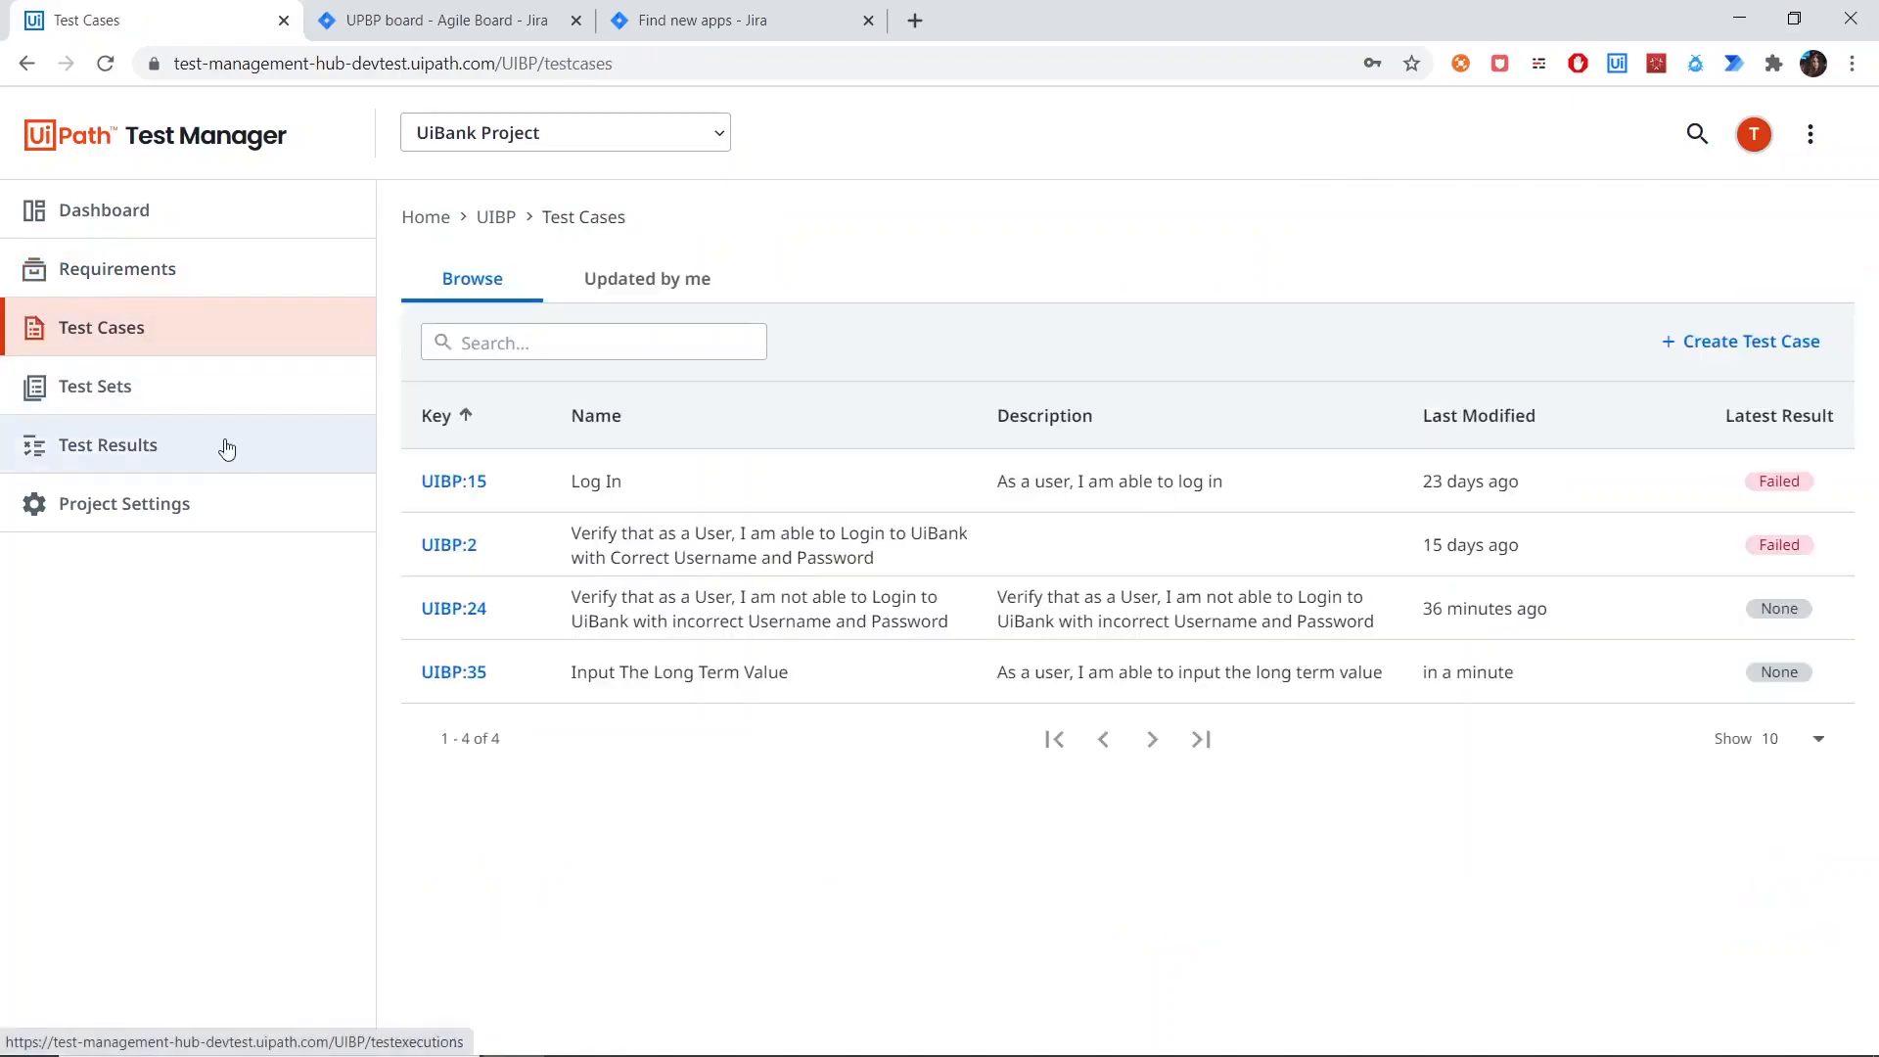
left_click(1736, 356)
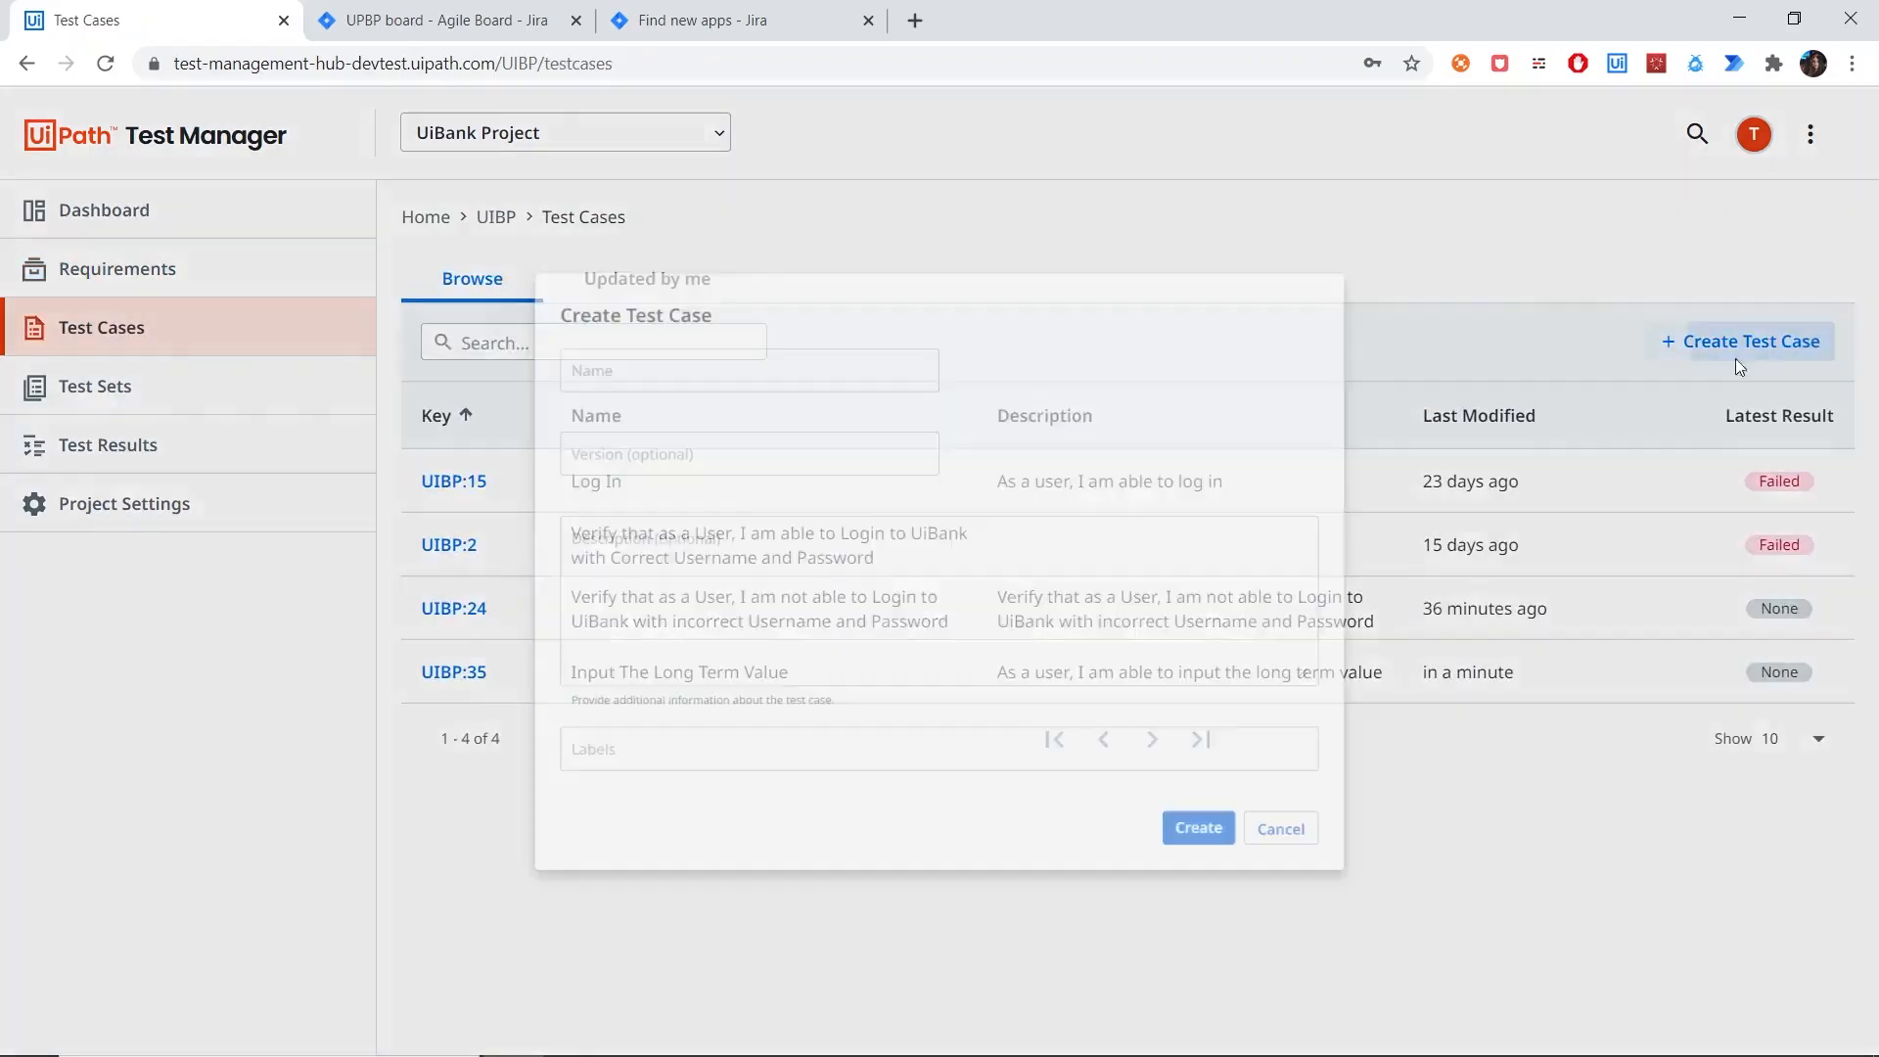
type("Input Short Term Value")
left_click(647, 580)
type("As a user, I am able")
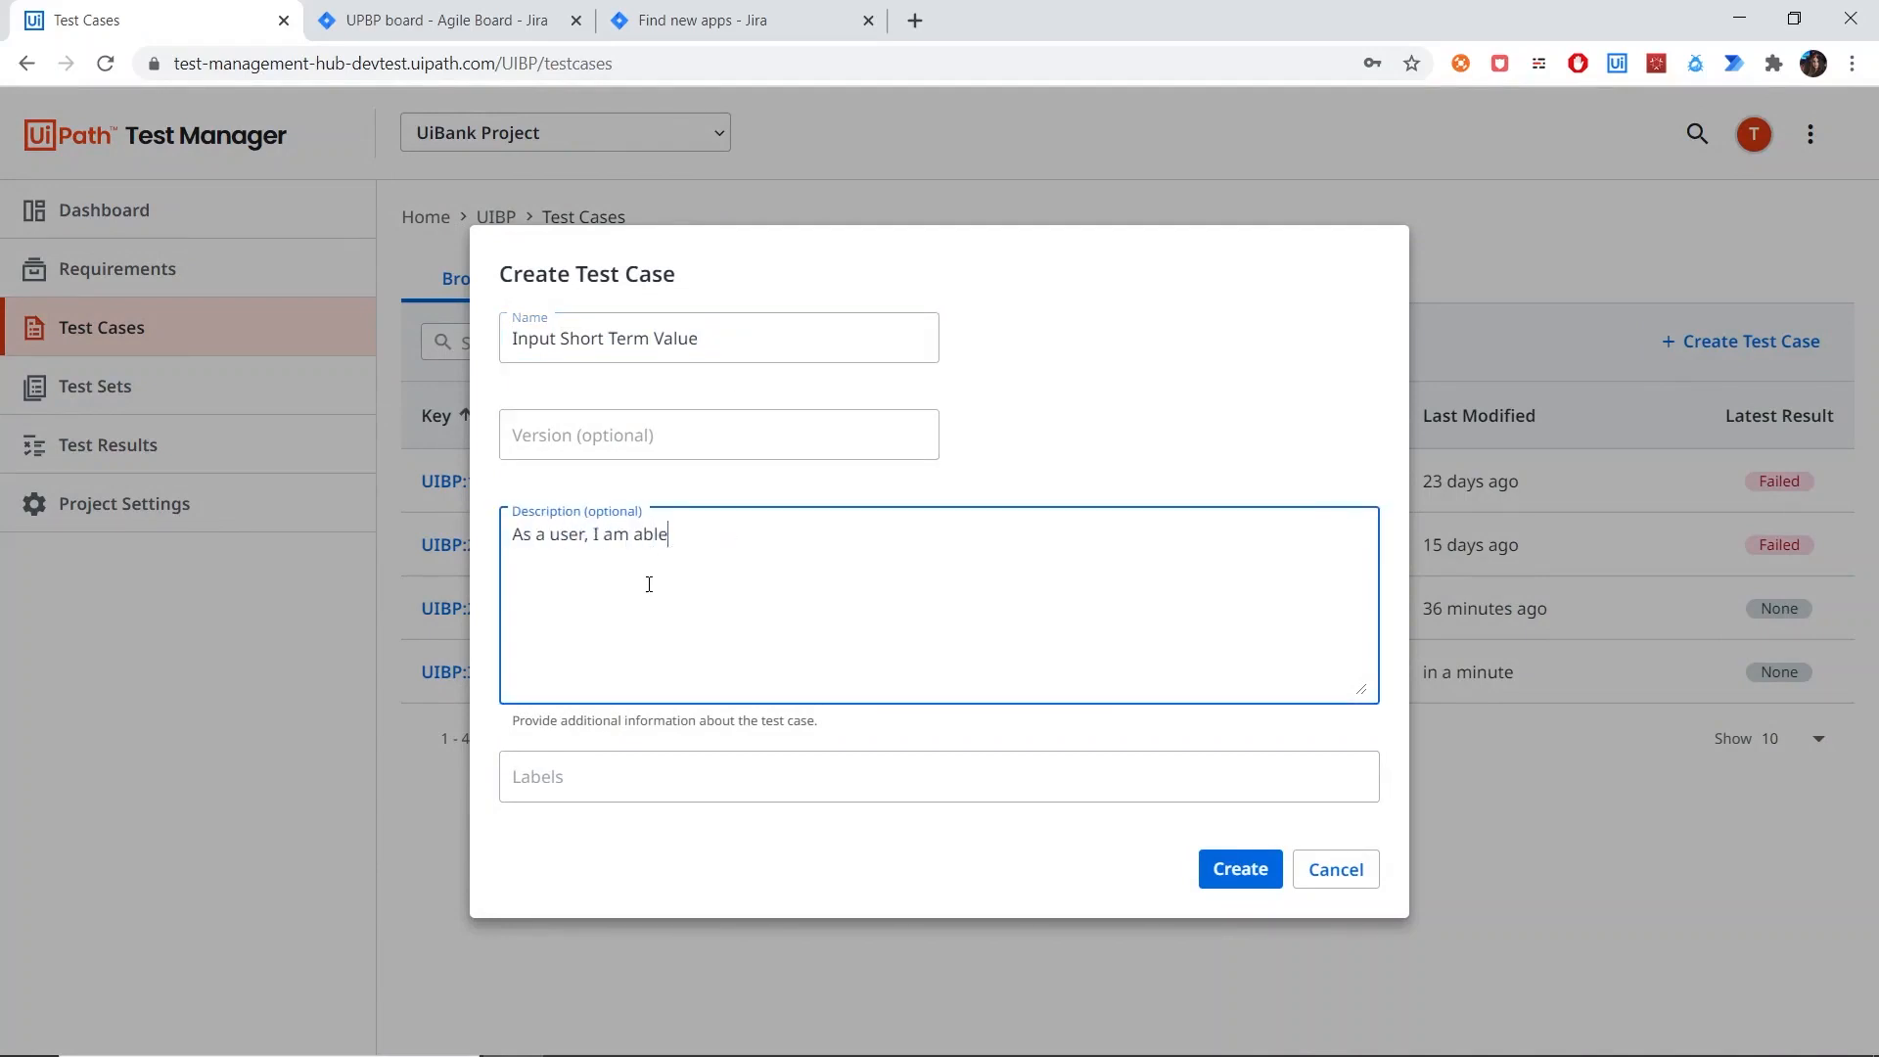
type(" to input short term value")
left_click(1277, 885)
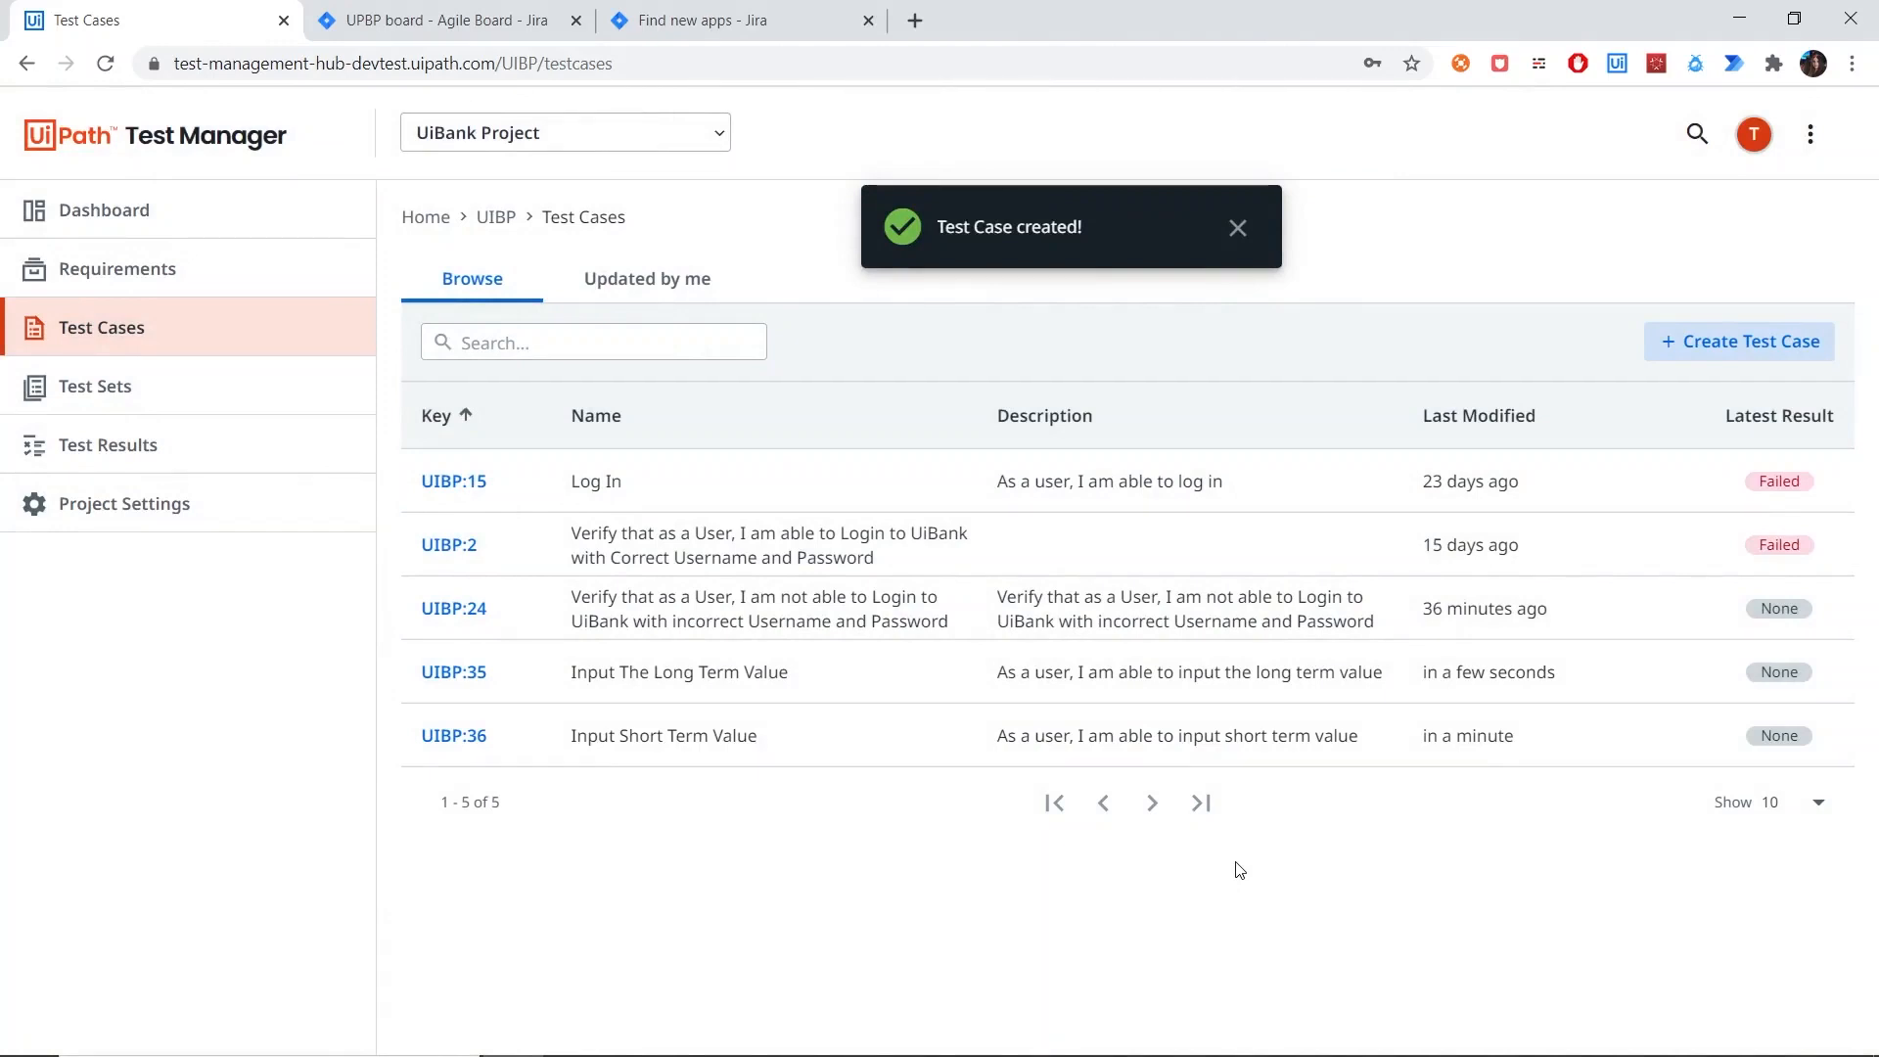
Step: Assign the existing Log In and Input Short Term Value test cases to the Create Short Term Loan requirement
left_click(207, 276)
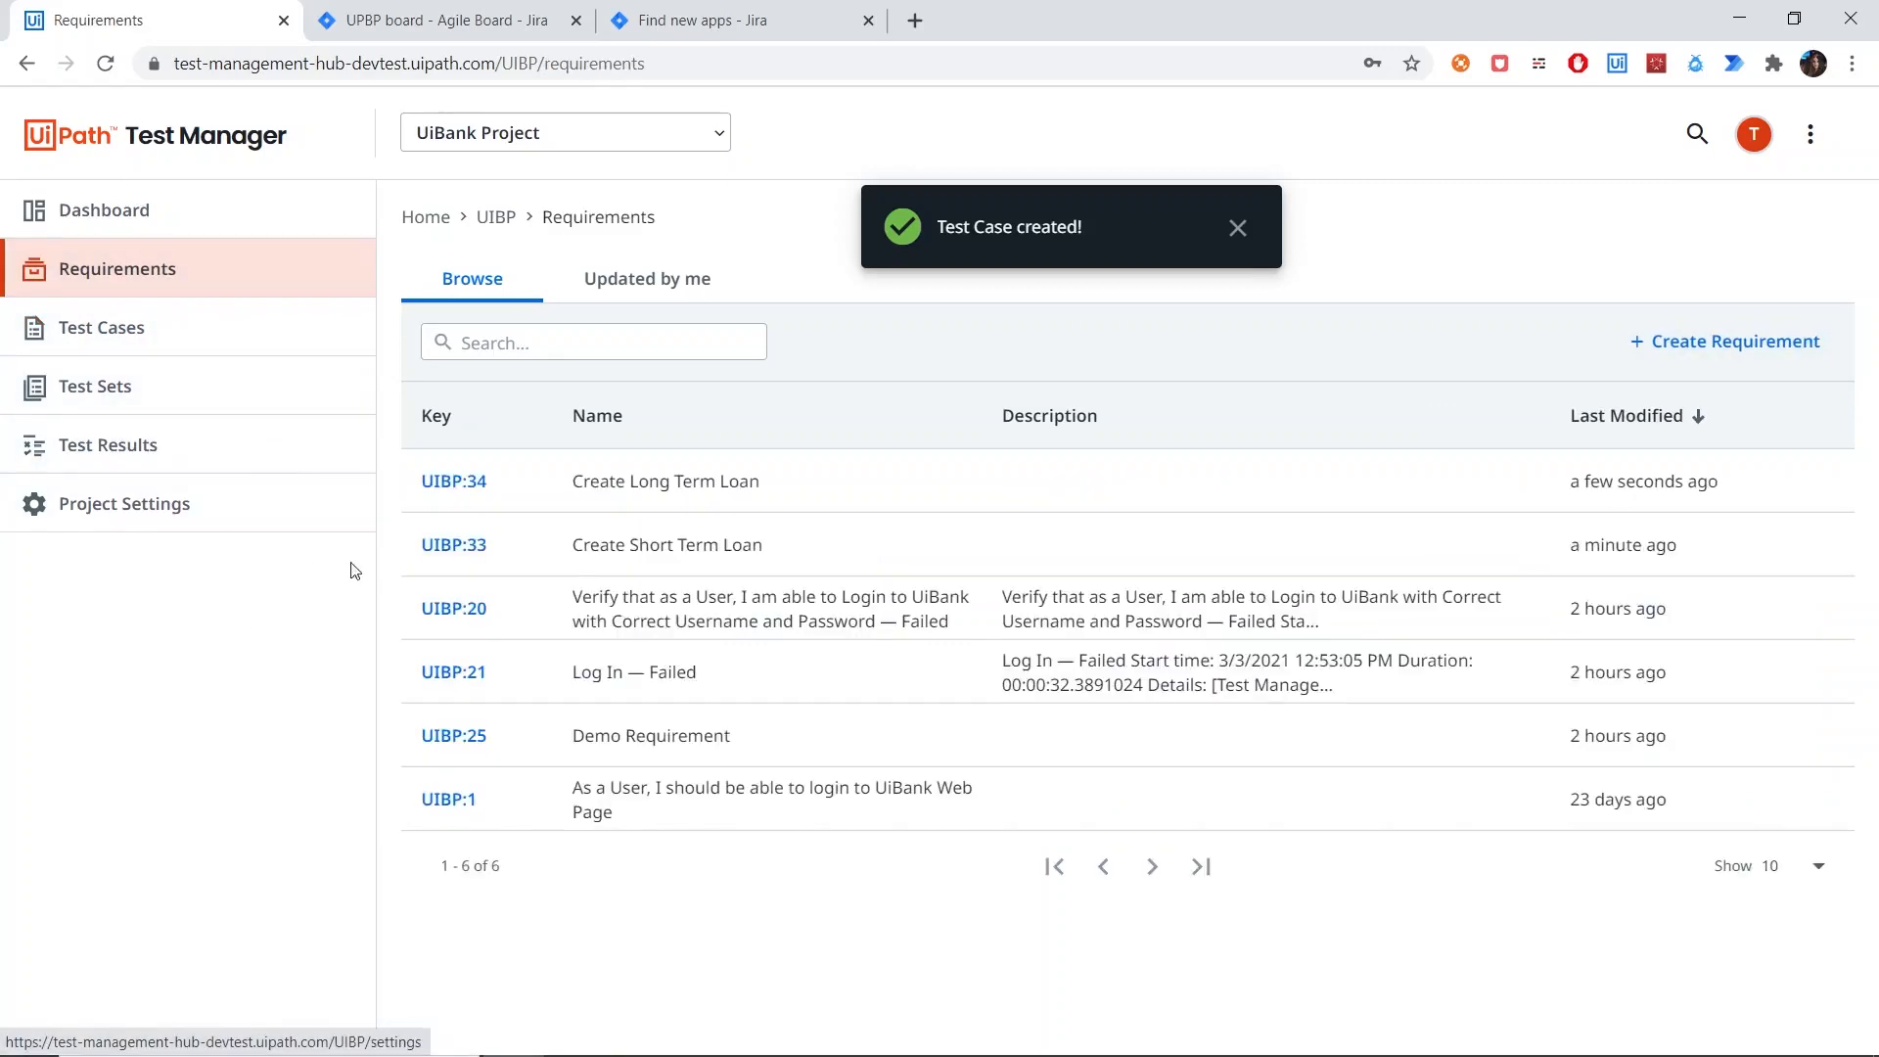
left_click(473, 545)
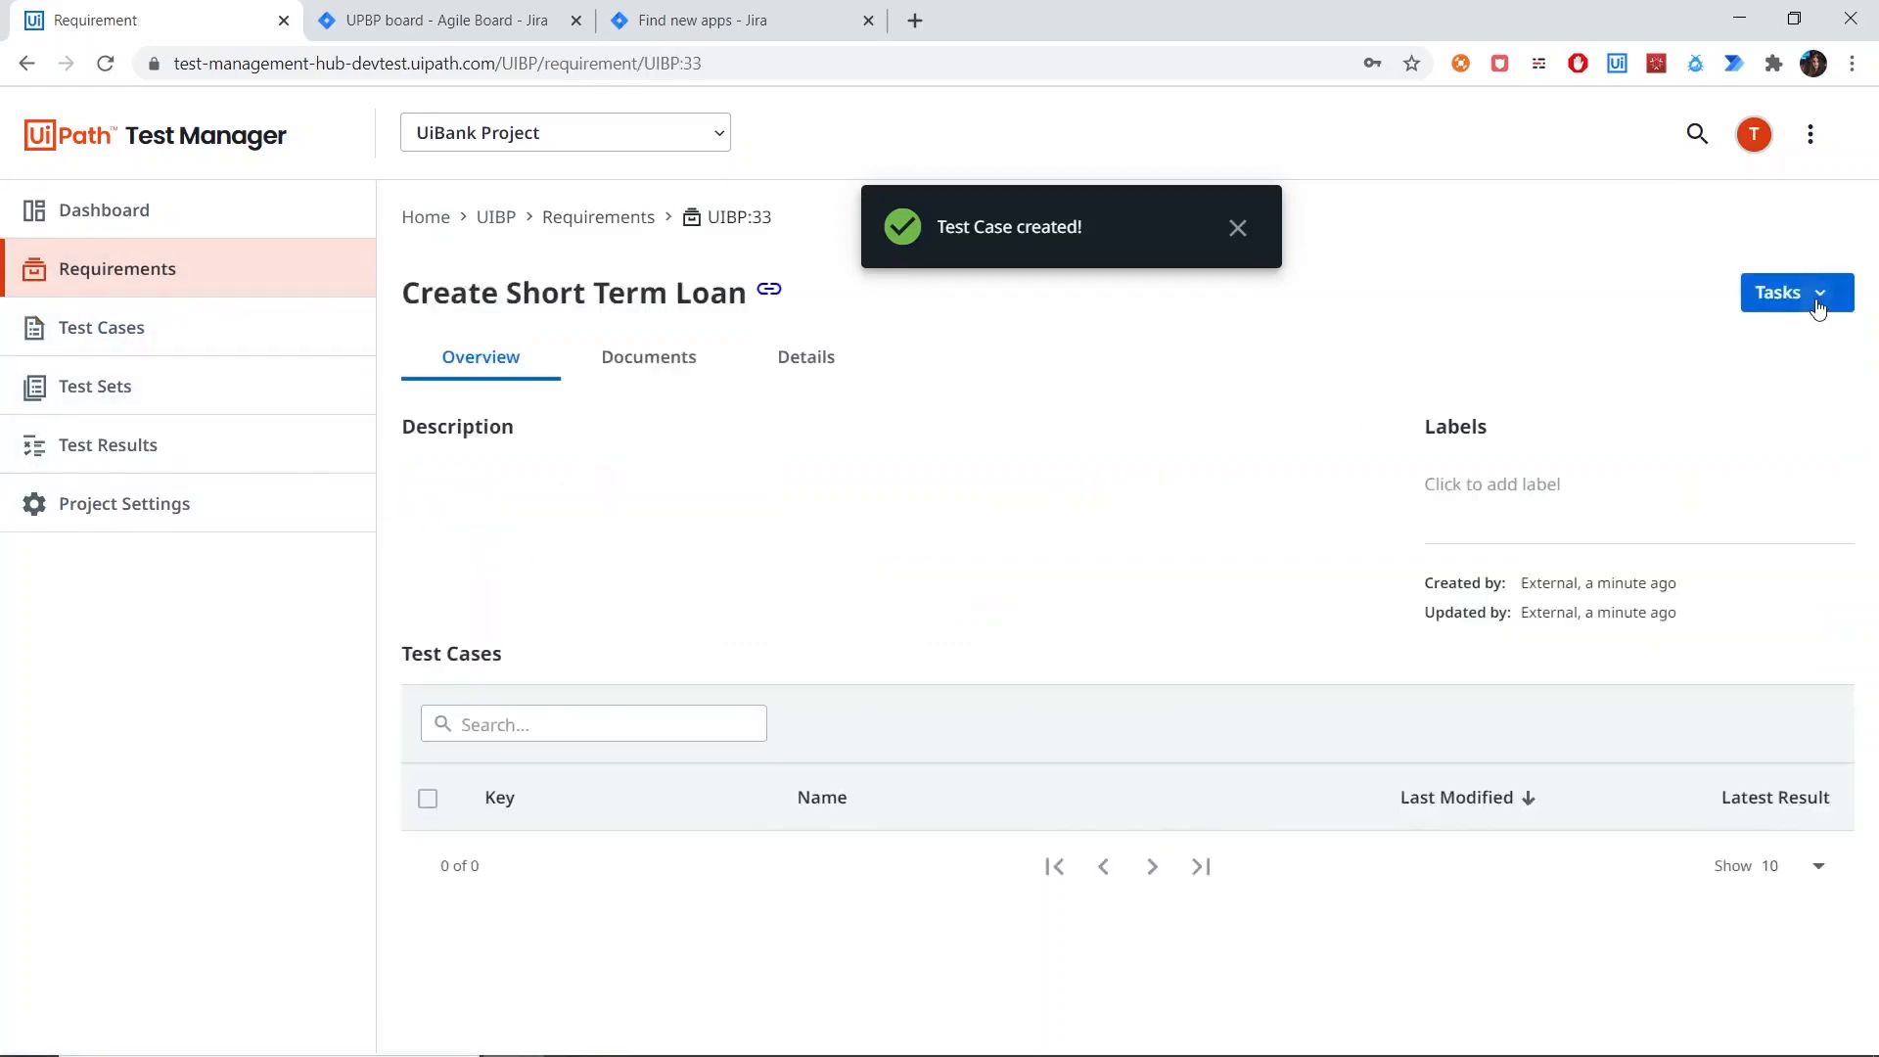
left_click(1817, 309)
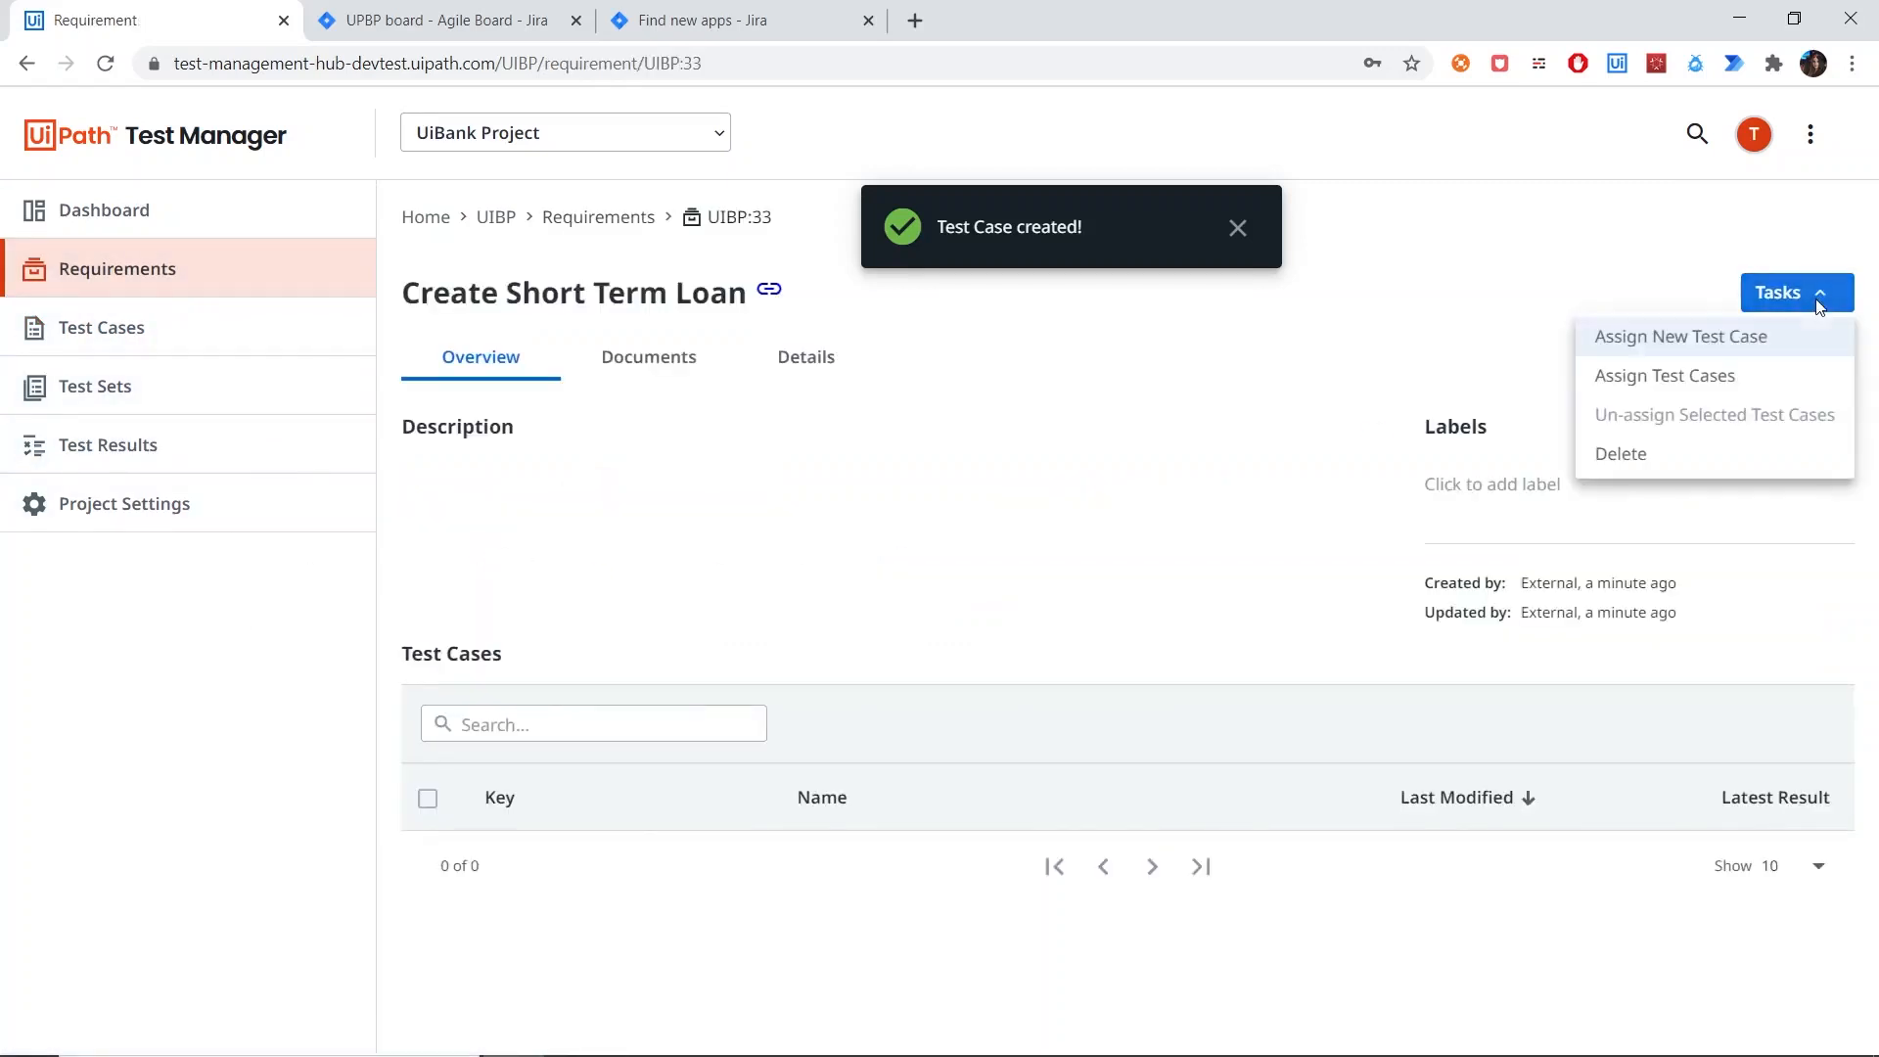
left_click(1692, 382)
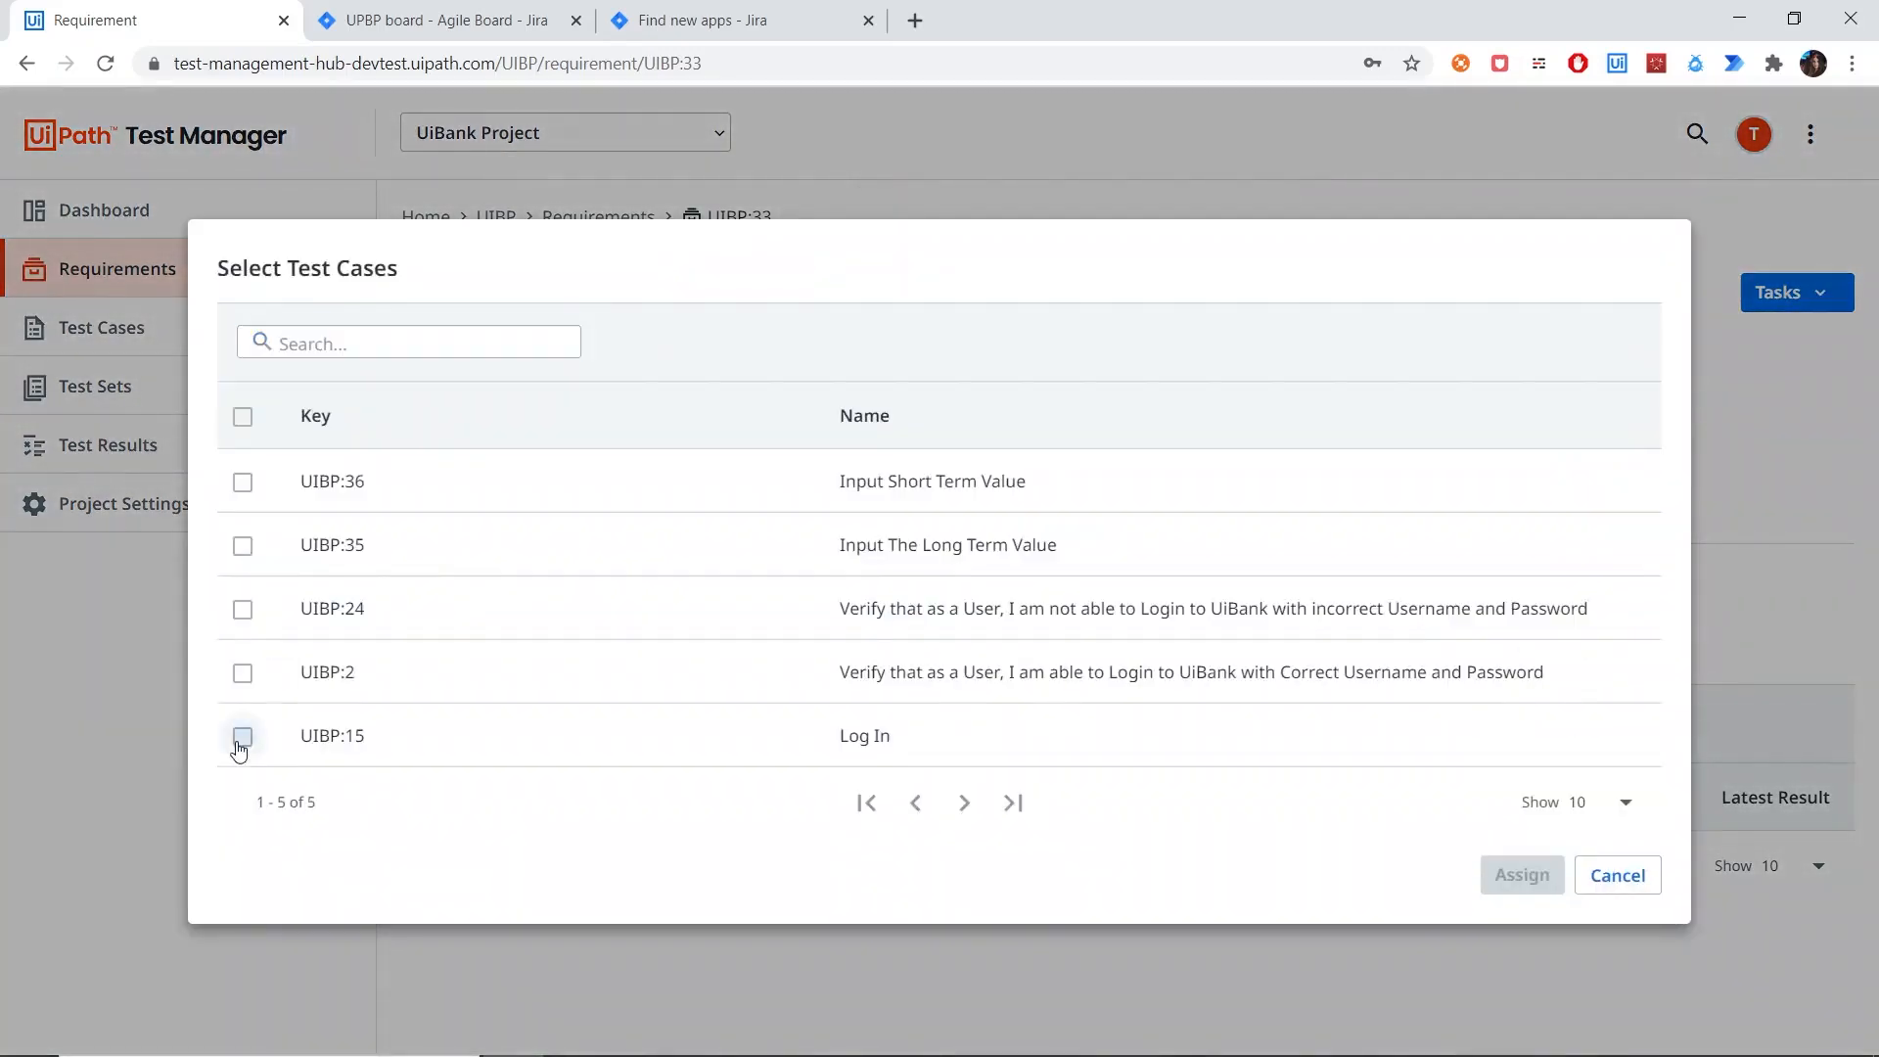
left_click(242, 737)
left_click(243, 482)
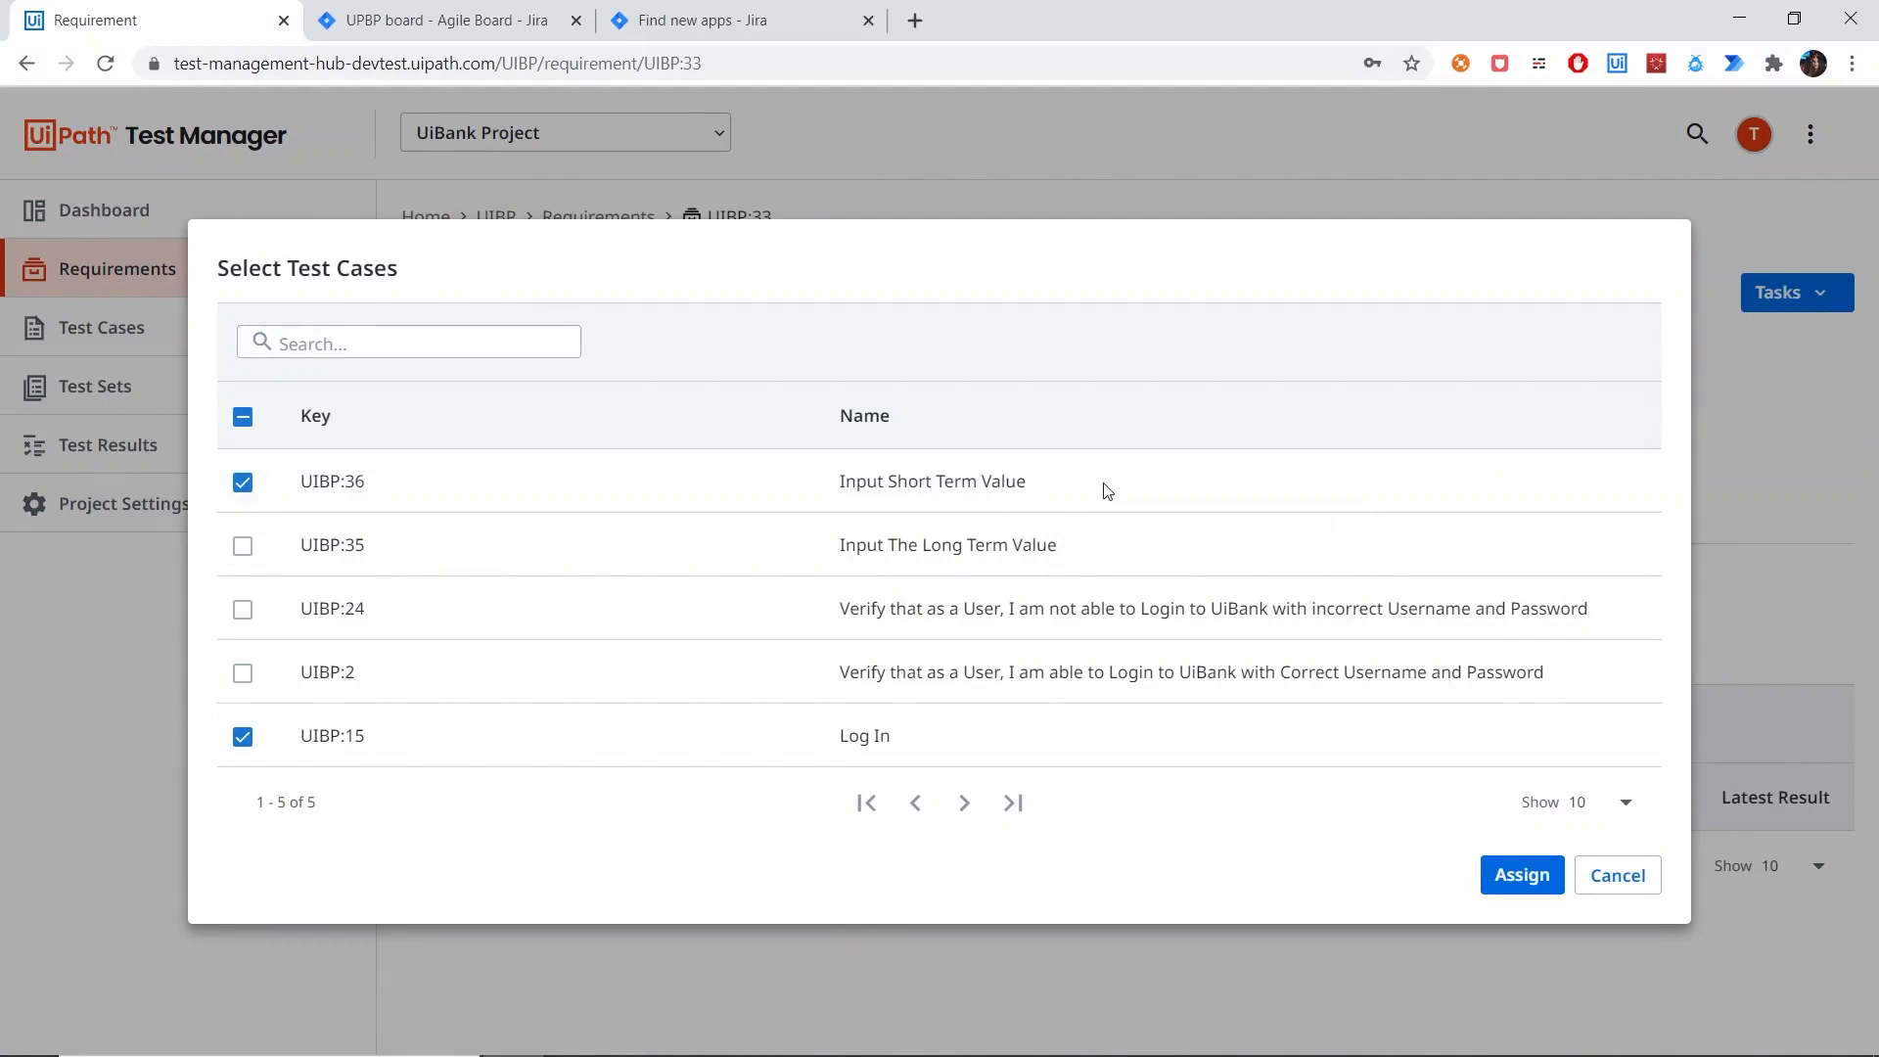
left_click(1529, 875)
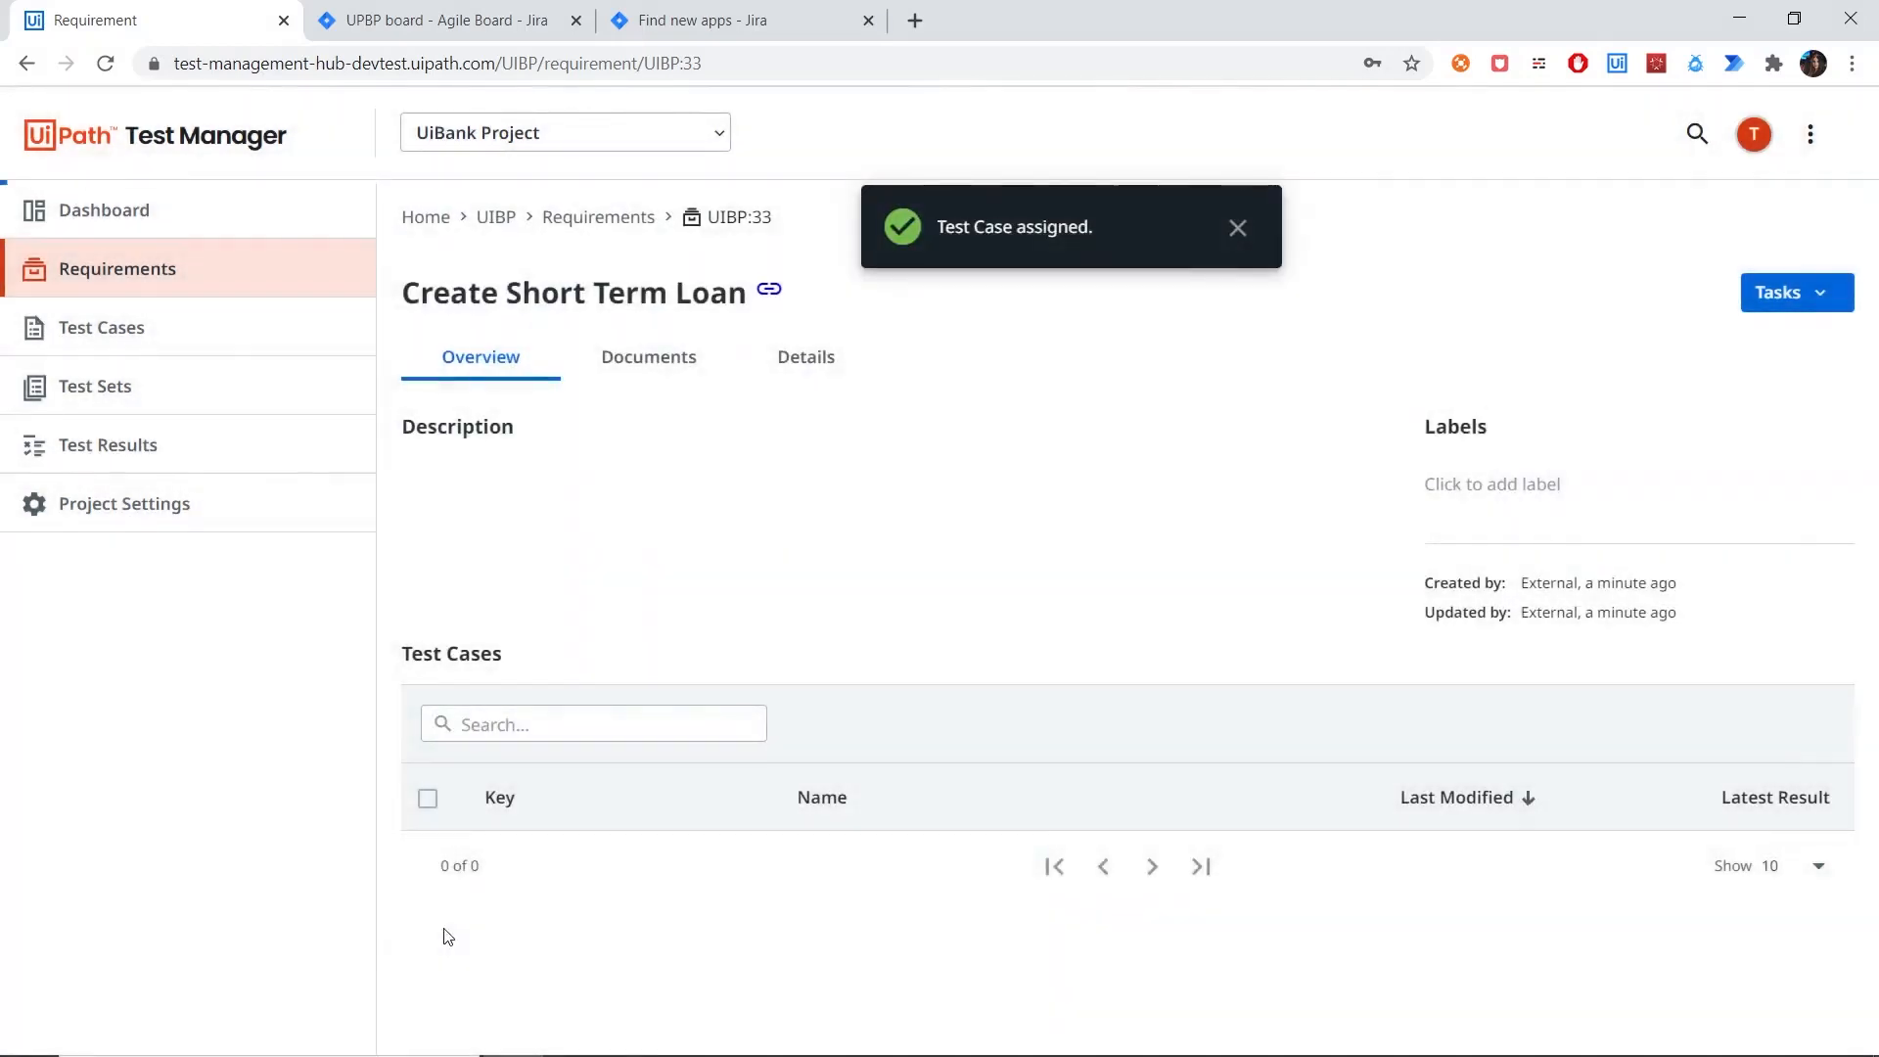